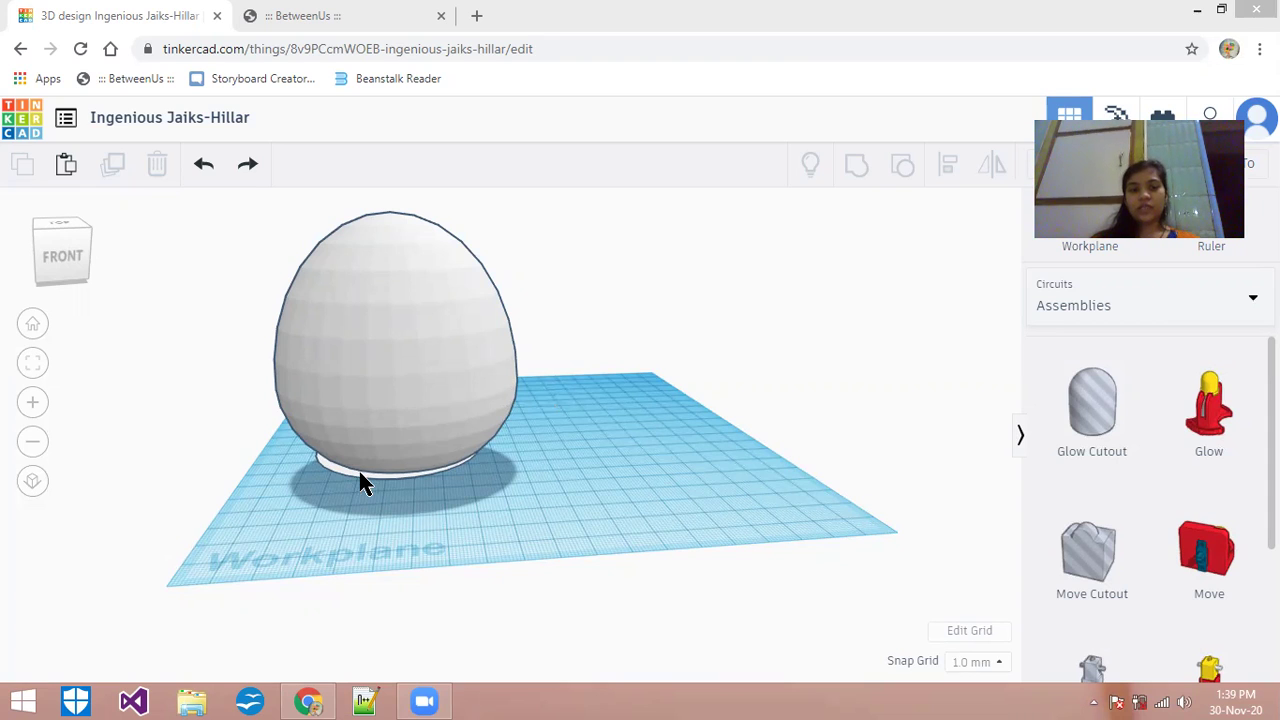
# Select the egg and read its 80 width and 86 height, leaving it unchanged
pyautogui.moveTo(266, 251); pyautogui.dragTo(563, 497)
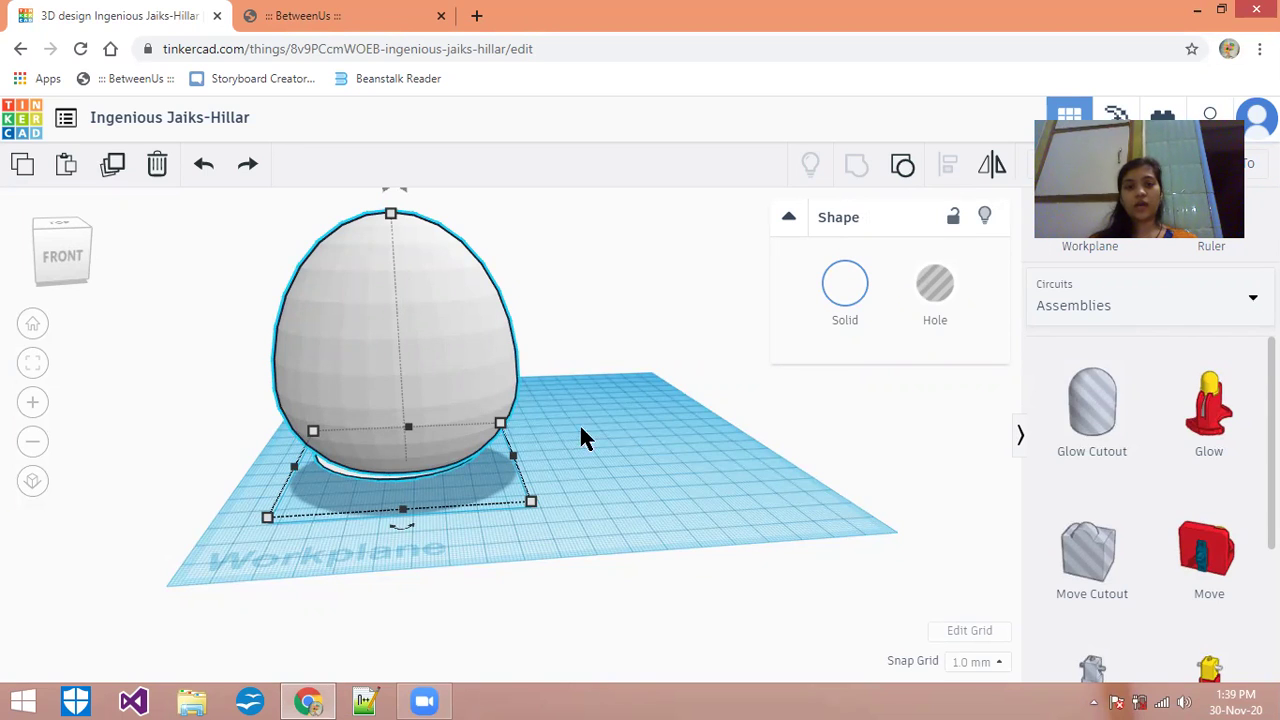
pyautogui.click(694, 382)
pyautogui.click(426, 366)
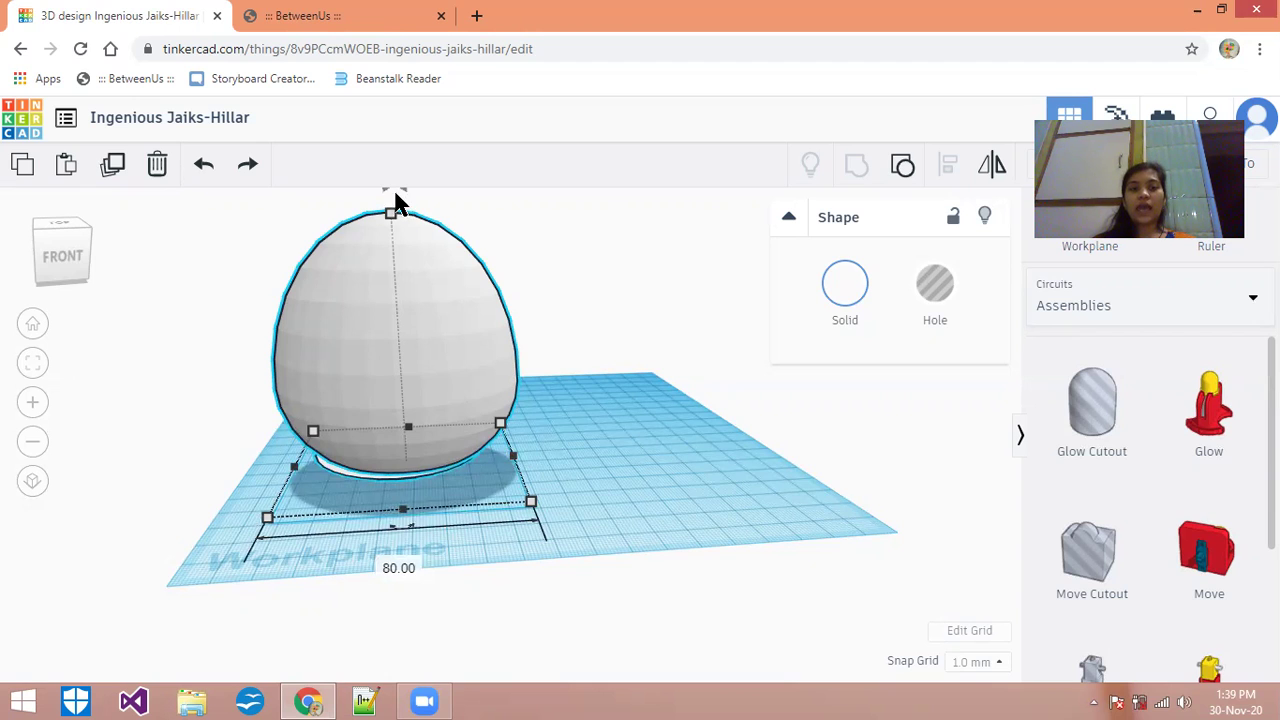
pyautogui.moveTo(391, 214)
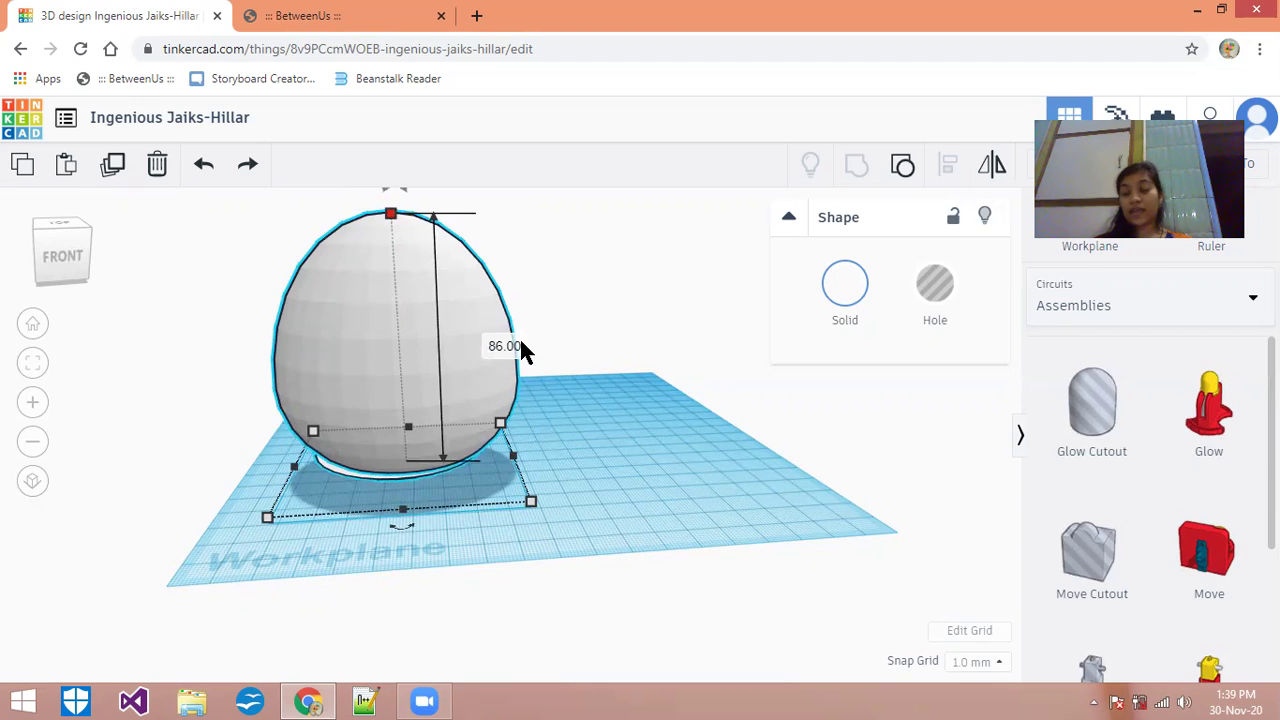
pyautogui.click(585, 398)
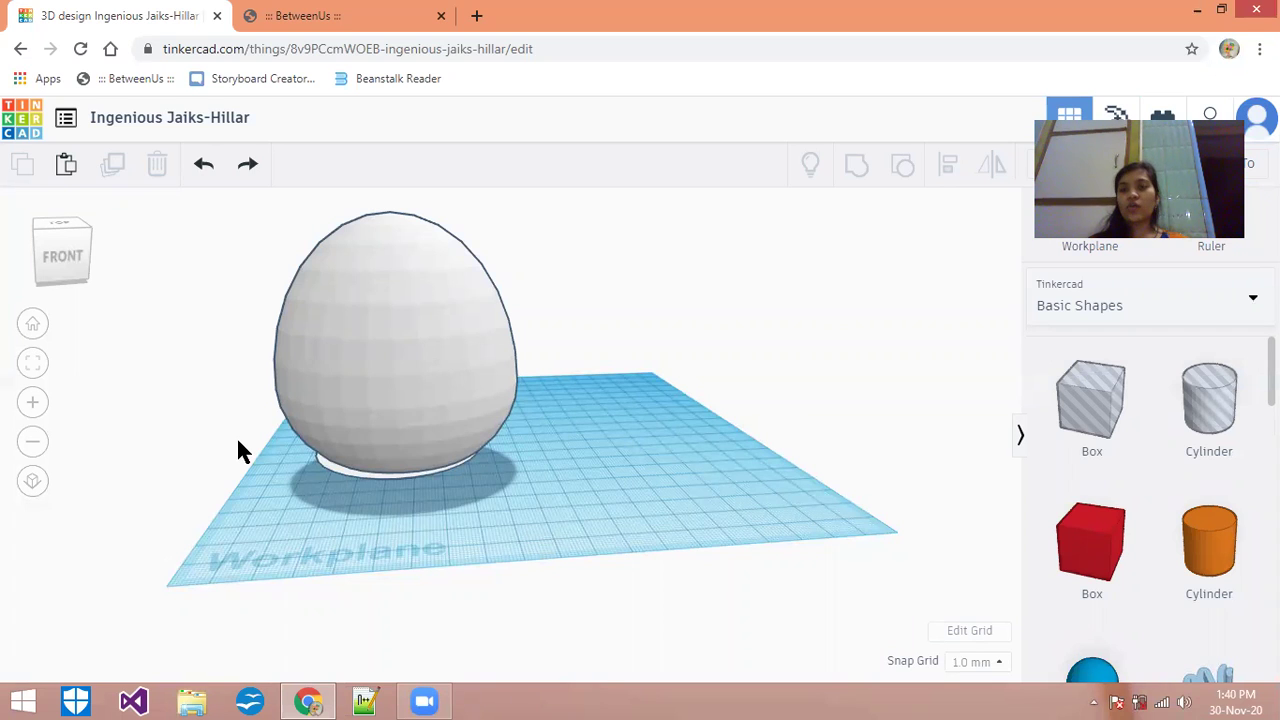
# Duplicate the egg and drag the copy to the right of the original
pyautogui.moveTo(248, 214); pyautogui.dragTo(540, 503)
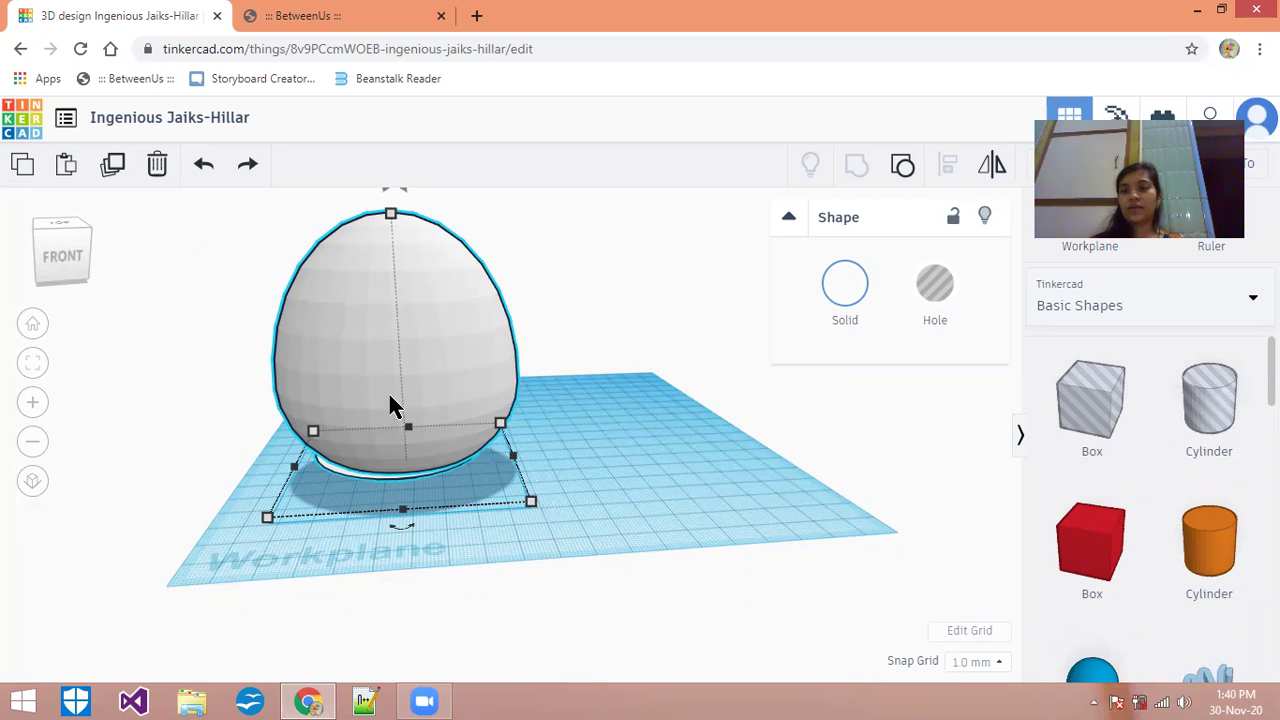
pyautogui.click(114, 175)
pyautogui.moveTo(394, 337); pyautogui.dragTo(705, 336)
# From the front view, set the right egg copy to 77 by 77 at the base and 84 tall
pyautogui.click(62, 266)
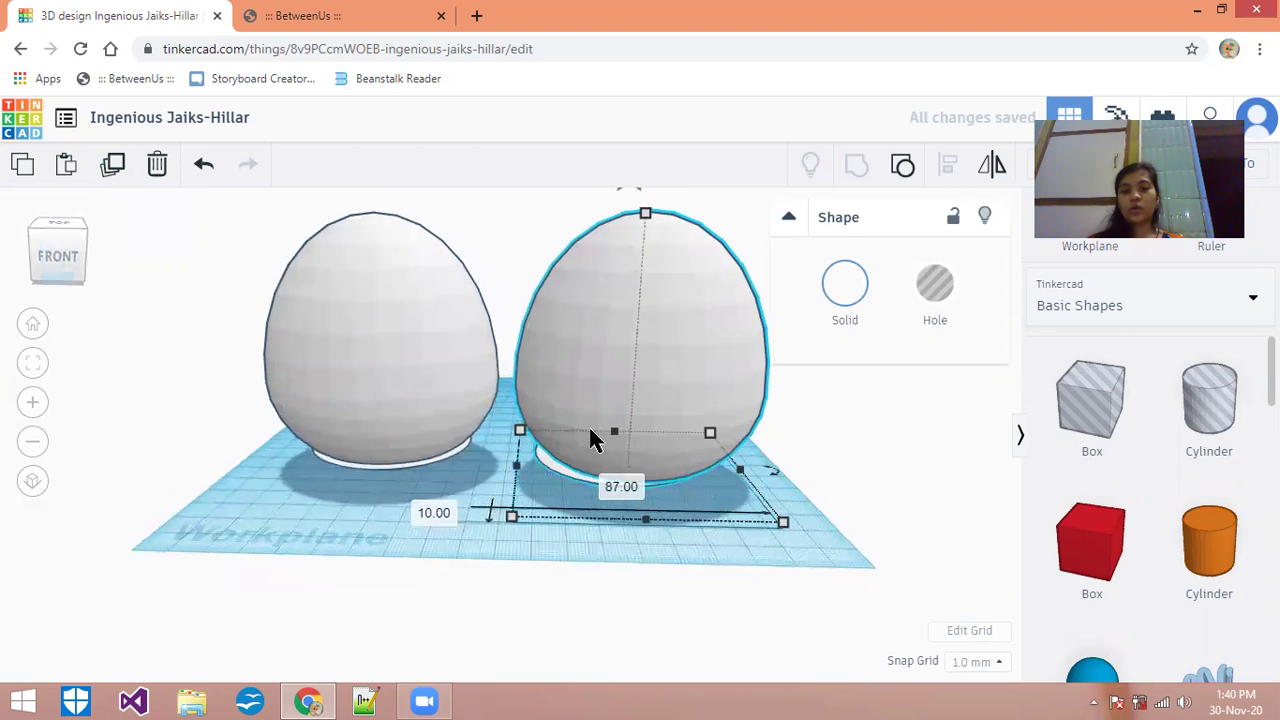
pyautogui.moveTo(611, 371); pyautogui.dragTo(611, 367)
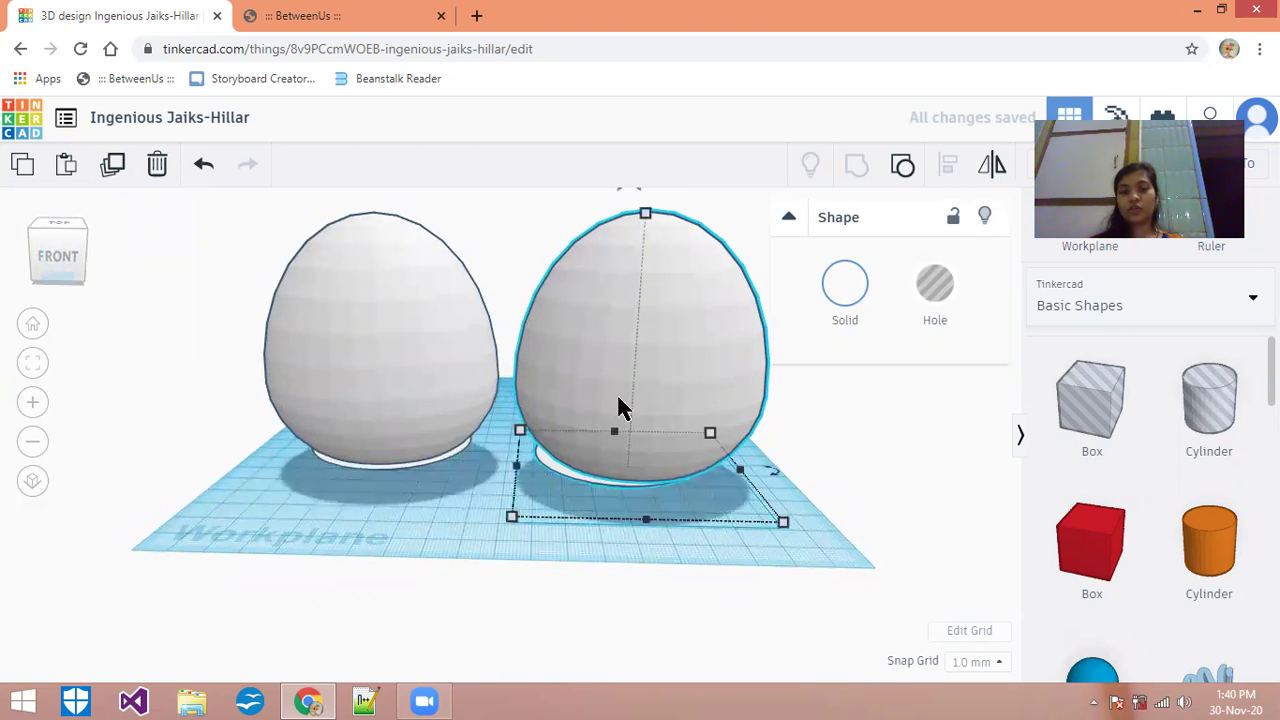
pyautogui.moveTo(645, 521)
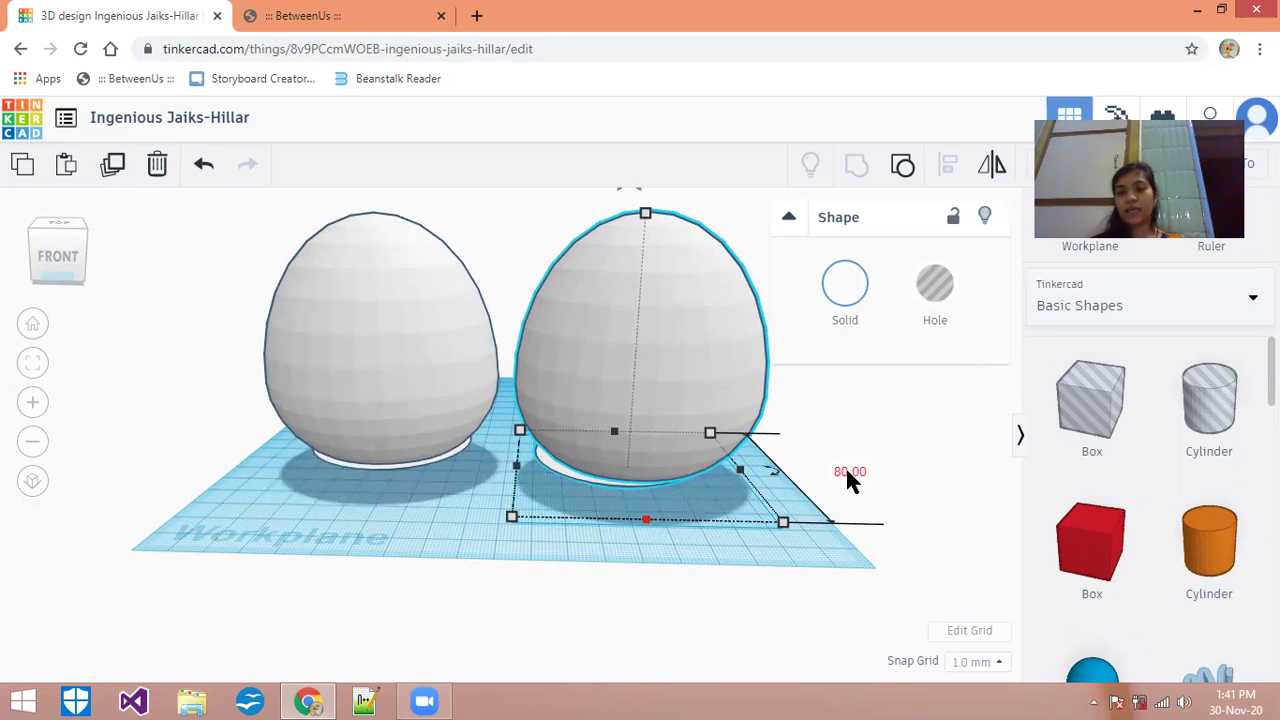
pyautogui.write('77')
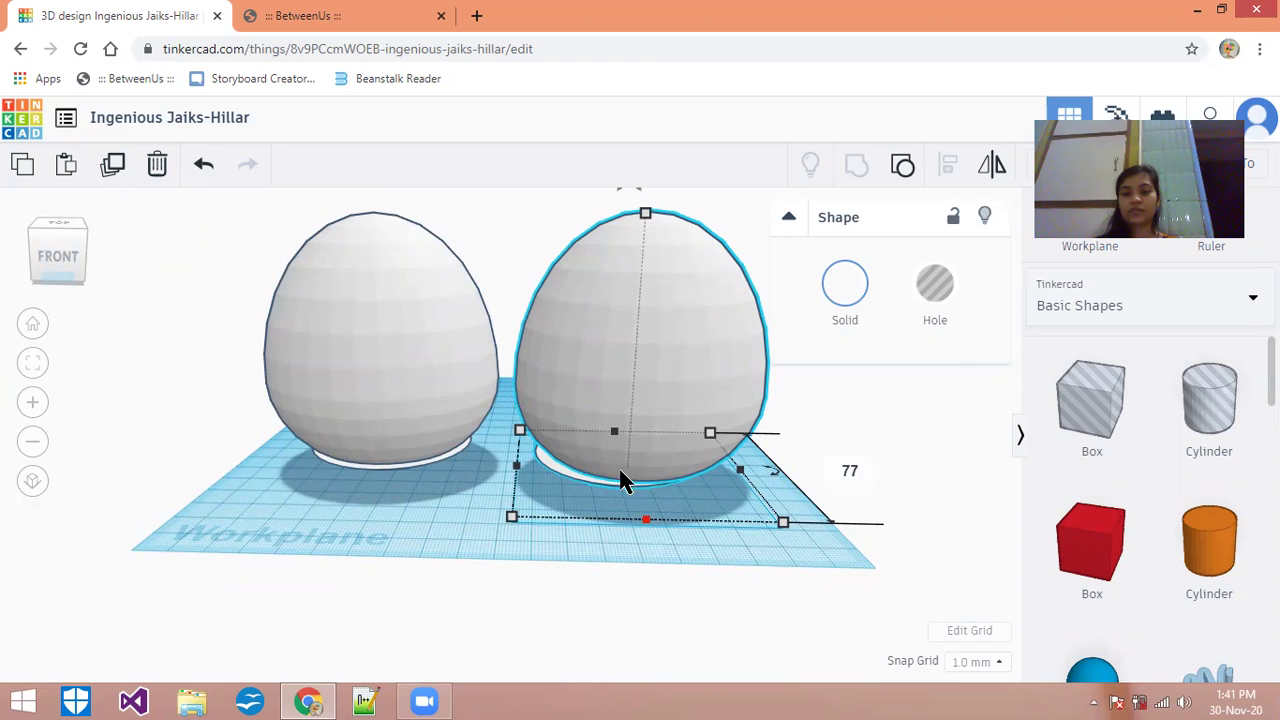
pyautogui.press('Return')
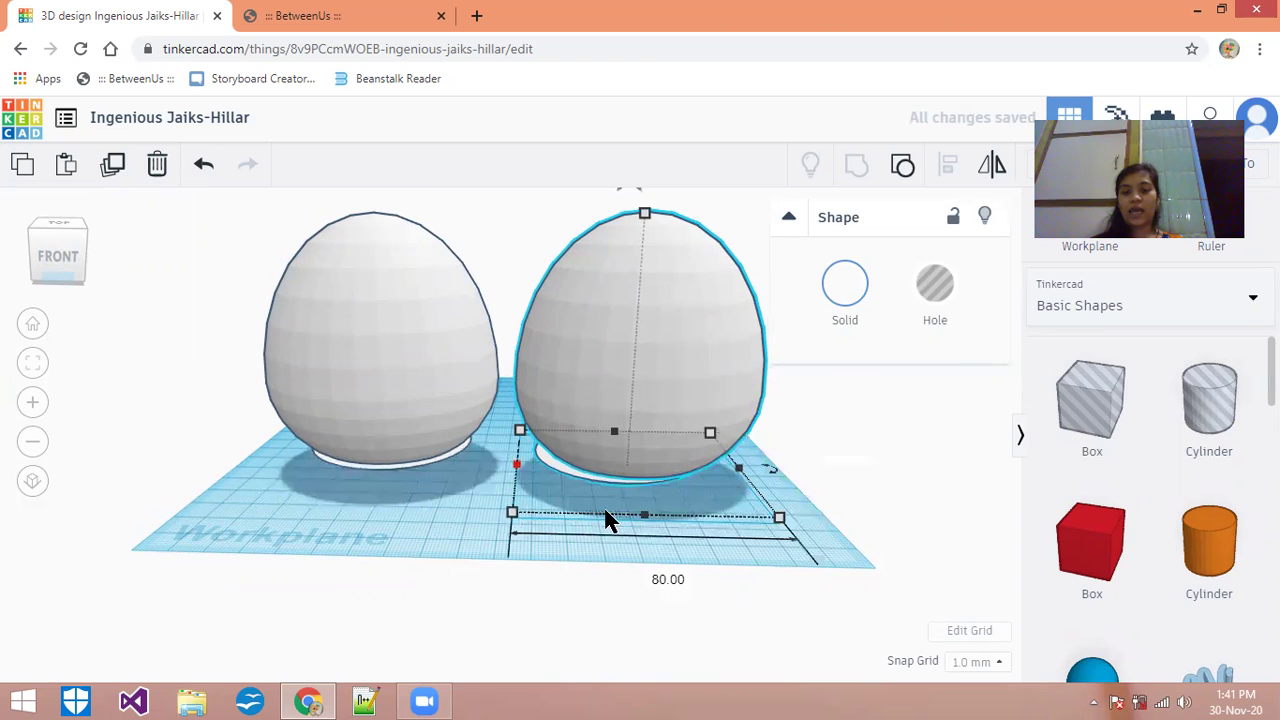
pyautogui.click(671, 579)
pyautogui.write('77')
pyautogui.press('Return')
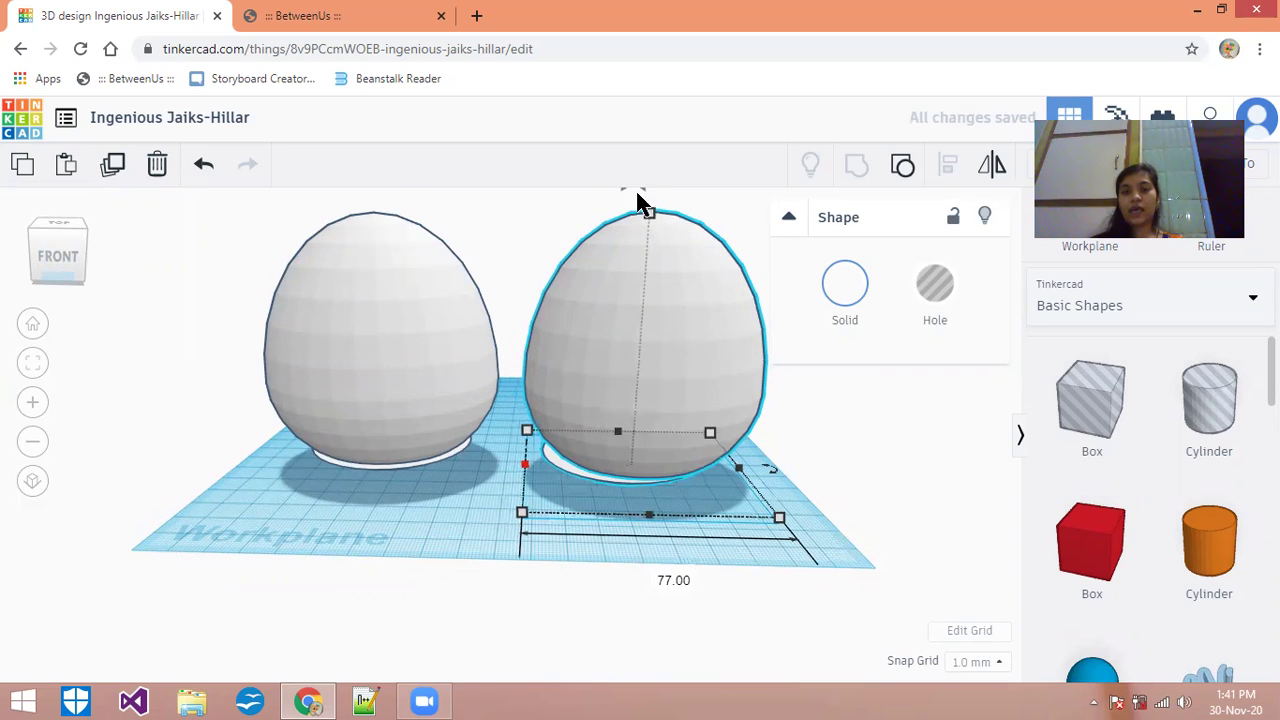
pyautogui.click(749, 355)
pyautogui.write('84')
pyautogui.press('Return')
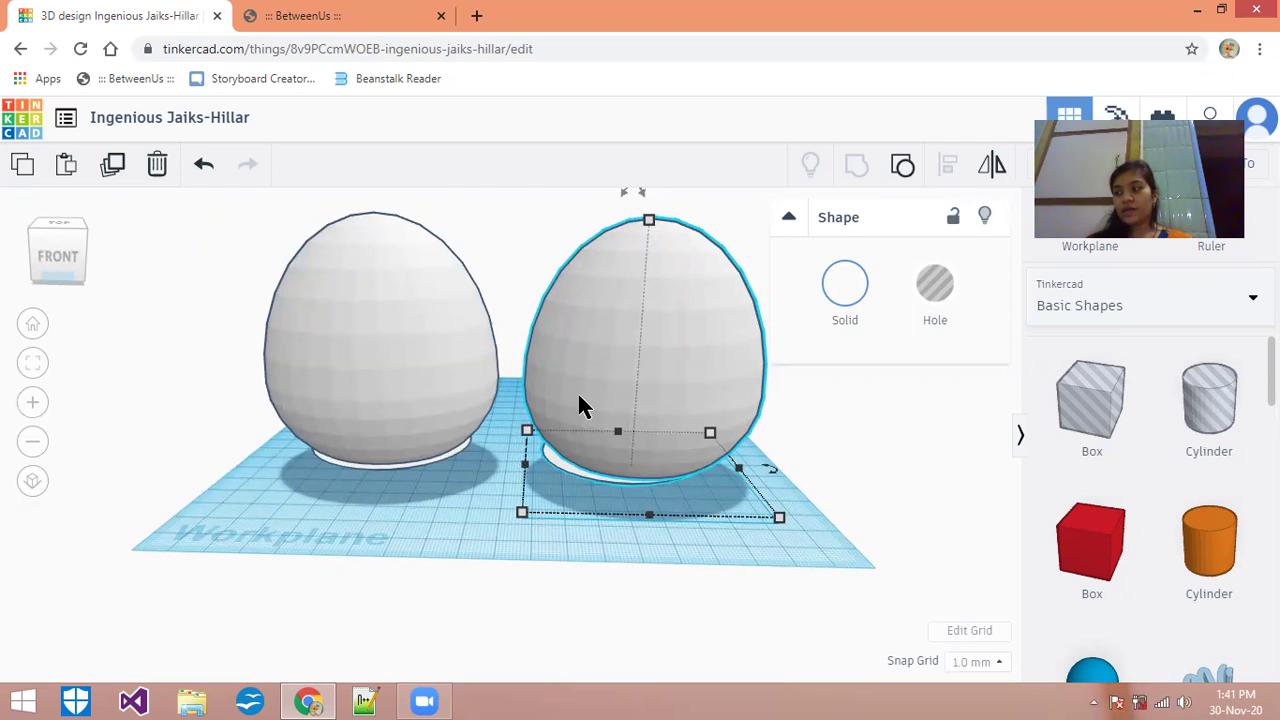
# Make the larger left egg transparent, then drag the smaller solid egg toward it
pyautogui.click(347, 380)
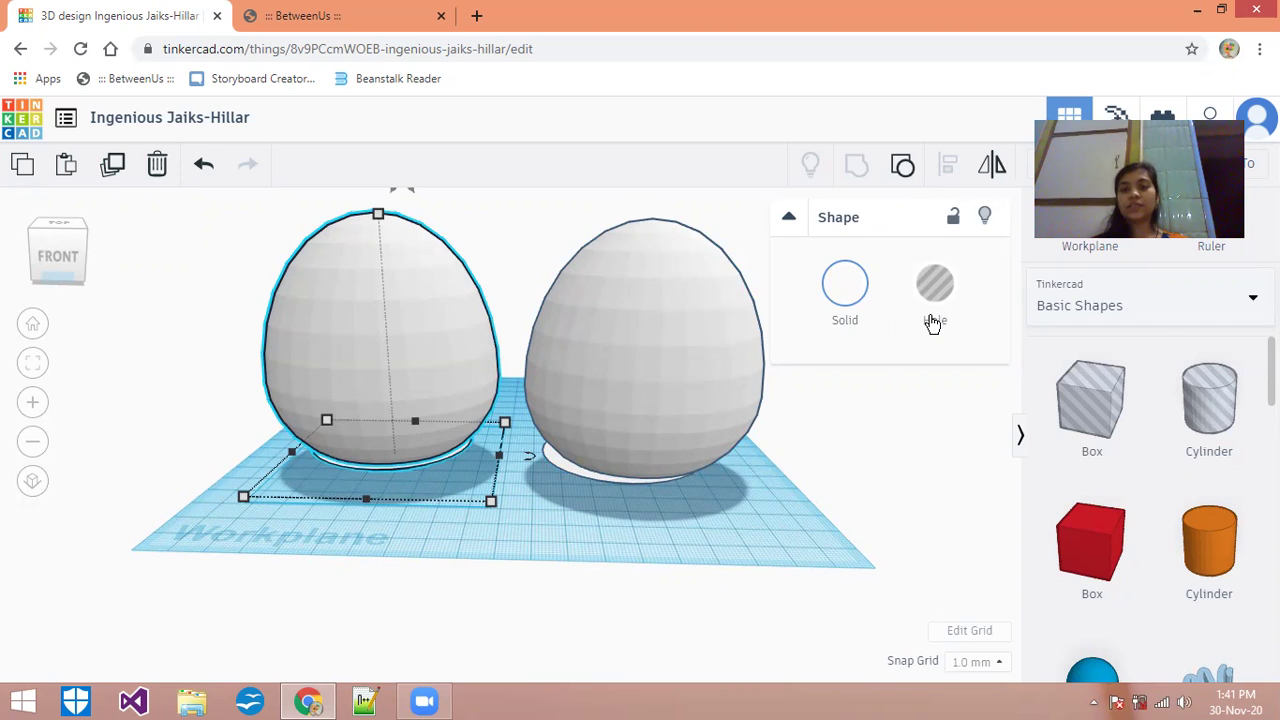
pyautogui.click(850, 293)
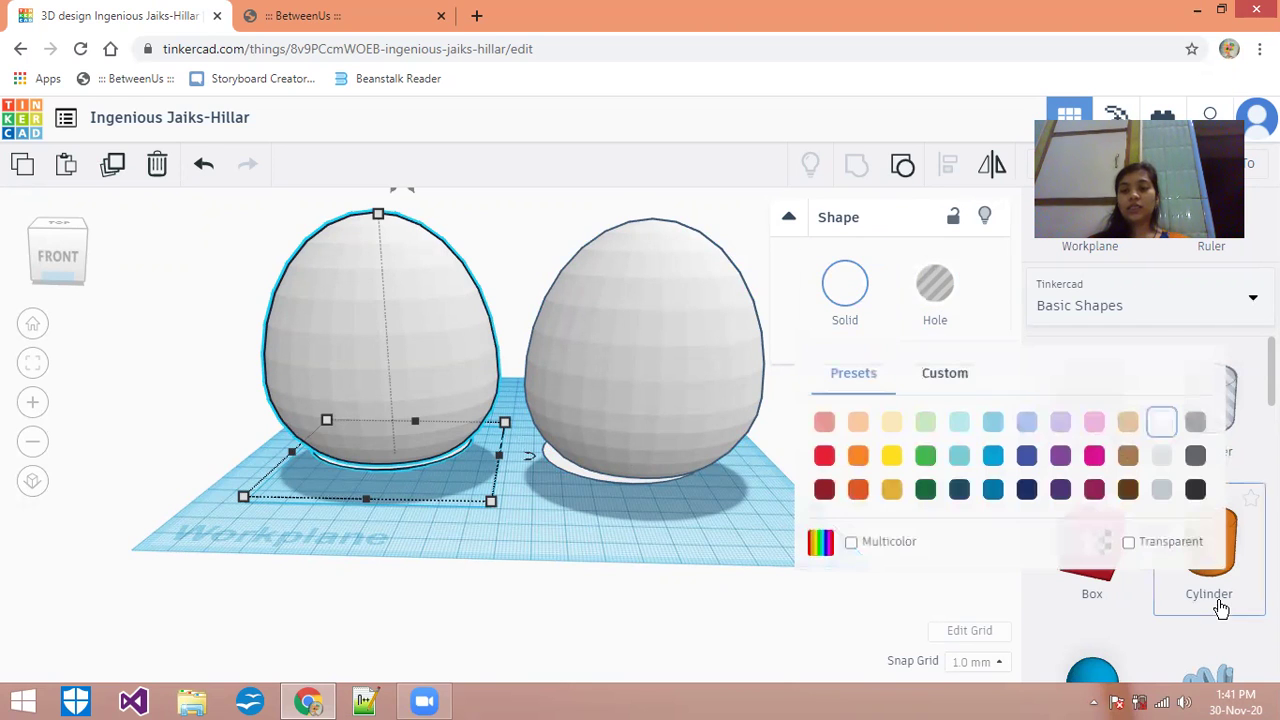
pyautogui.click(1128, 541)
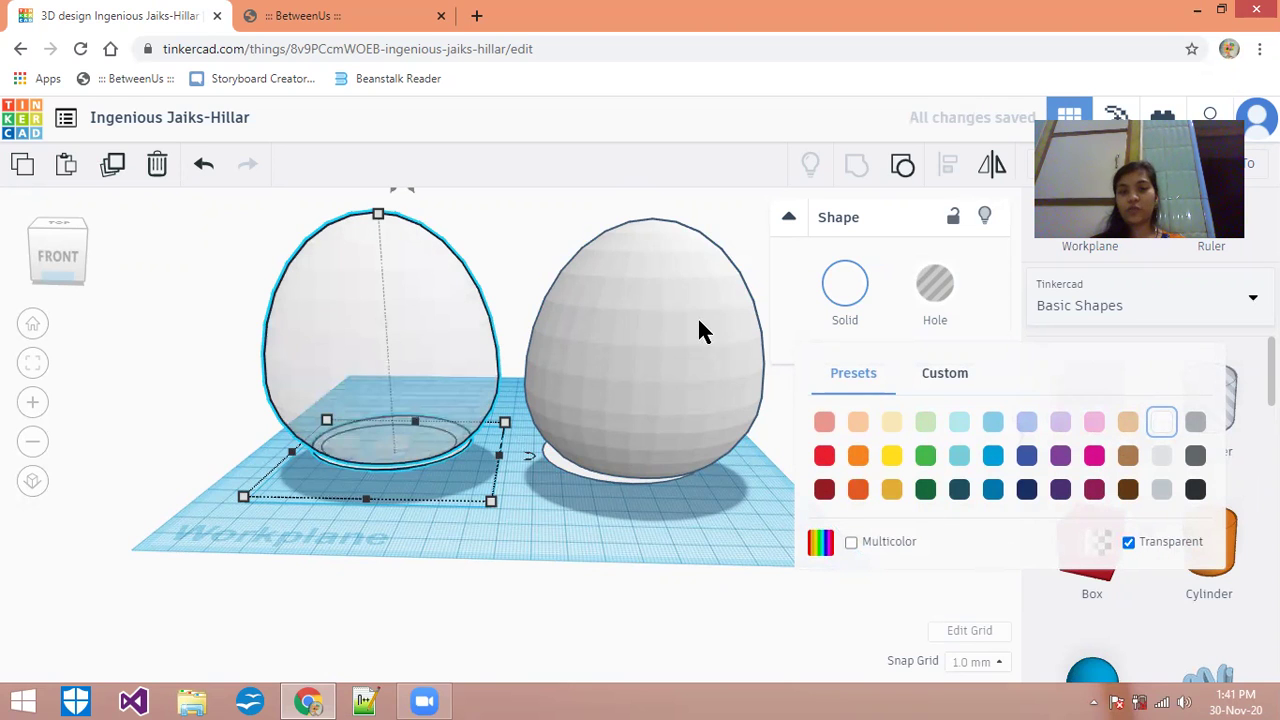
pyautogui.click(649, 348)
pyautogui.moveTo(649, 348); pyautogui.dragTo(349, 346)
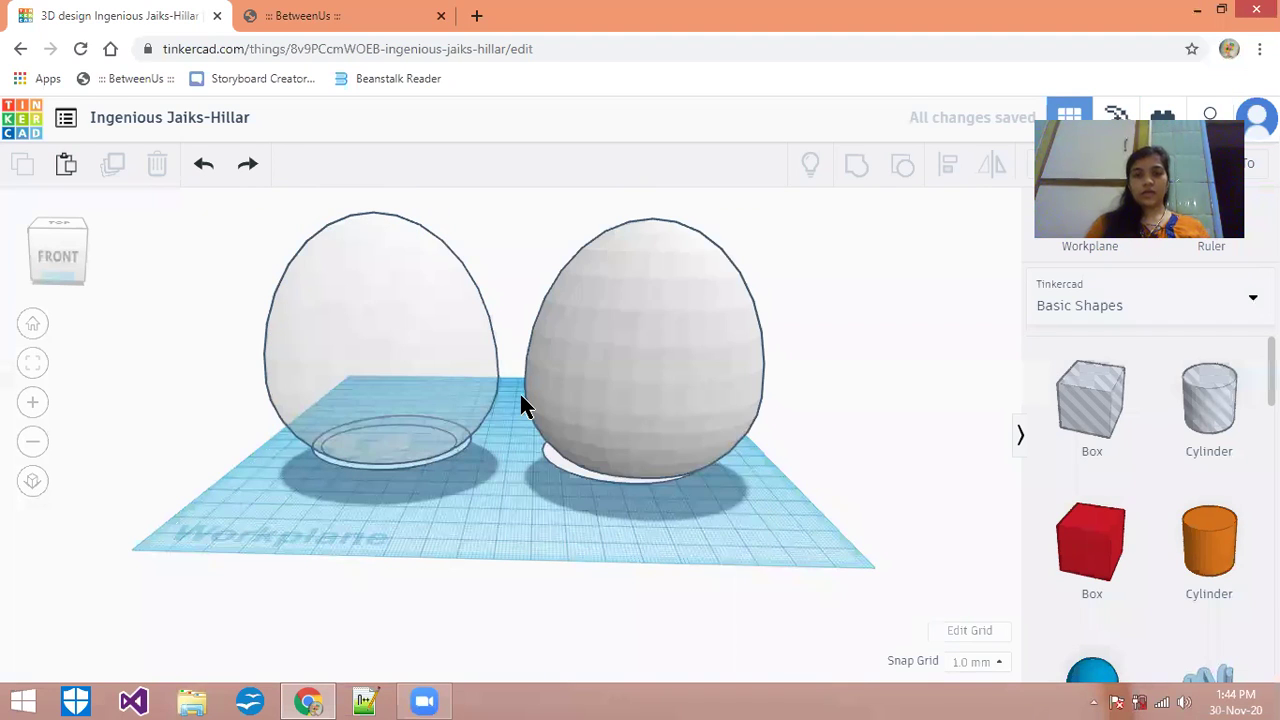
# Move the solid egg into the transparent egg and centre both with Align on two axes
pyautogui.moveTo(524, 393); pyautogui.dragTo(342, 382)
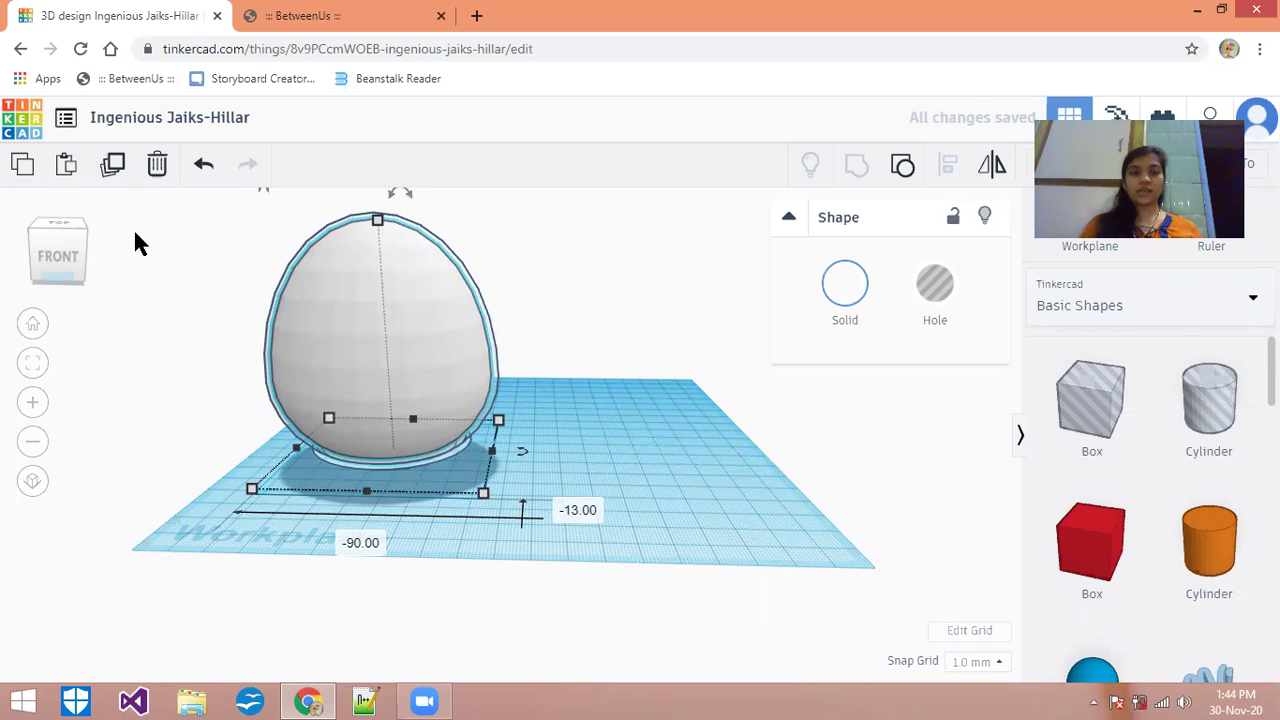
pyautogui.moveTo(163, 232); pyautogui.dragTo(568, 500)
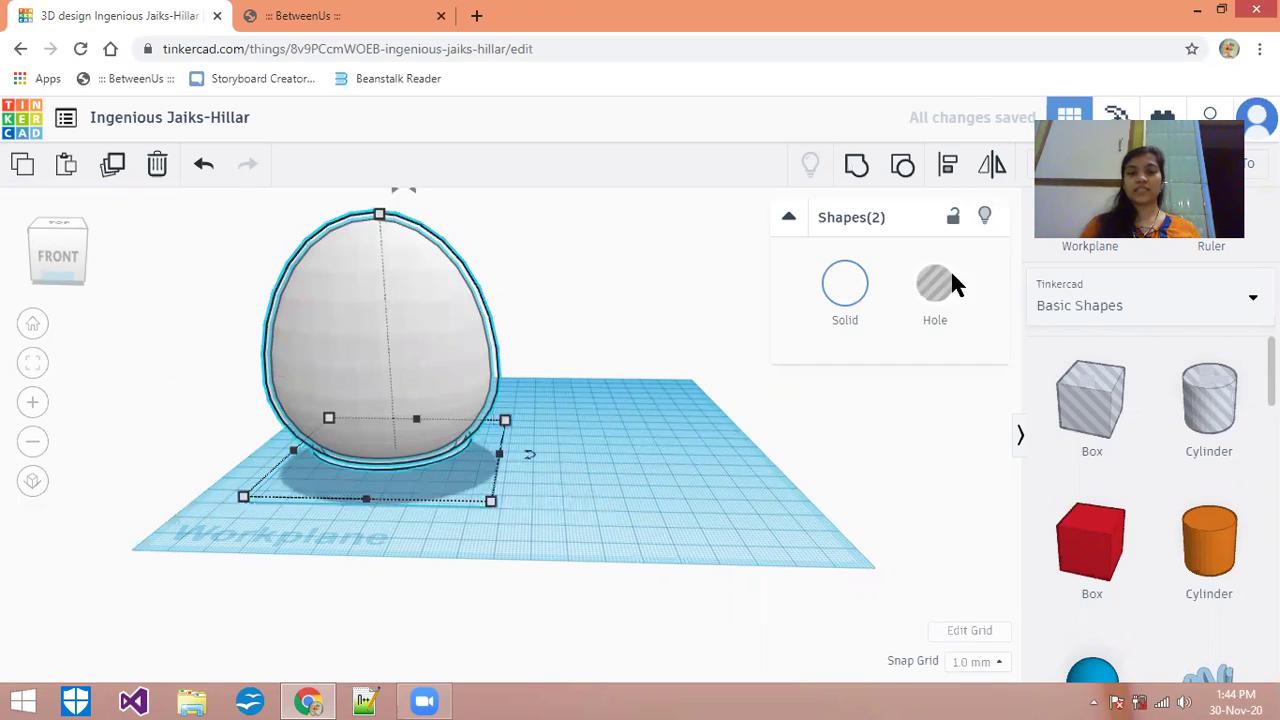
pyautogui.click(950, 166)
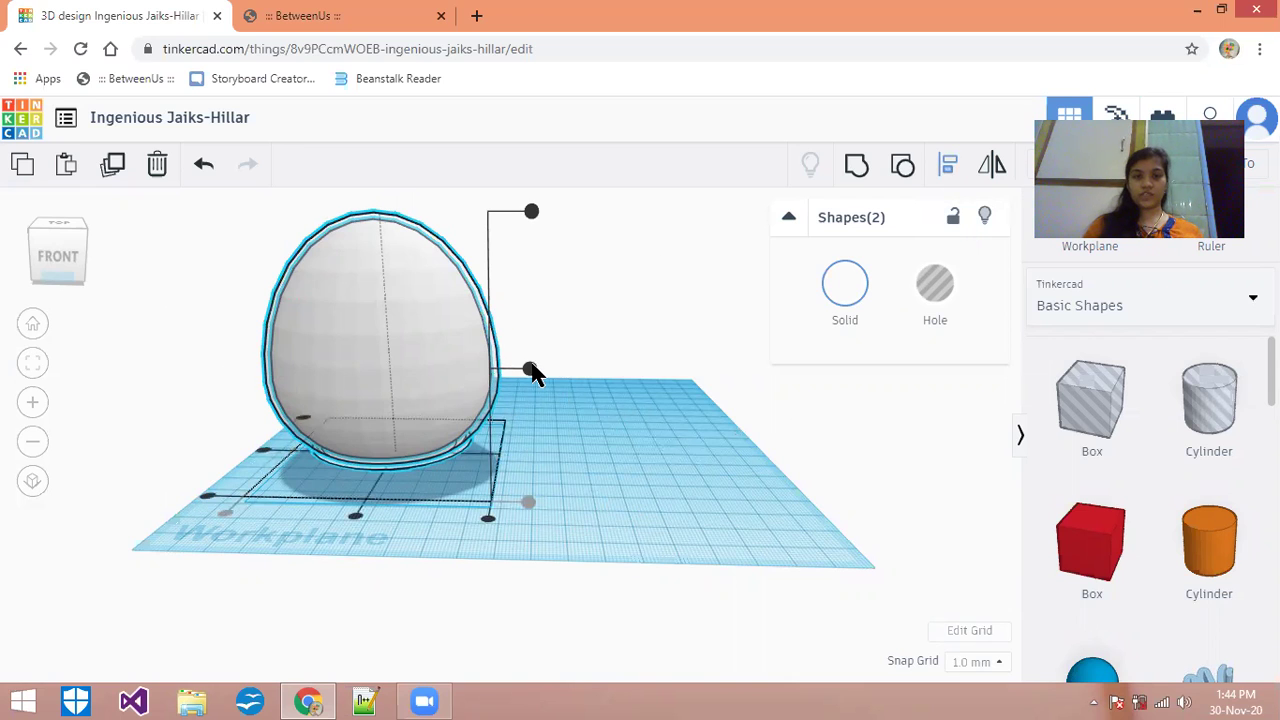
pyautogui.click(530, 370)
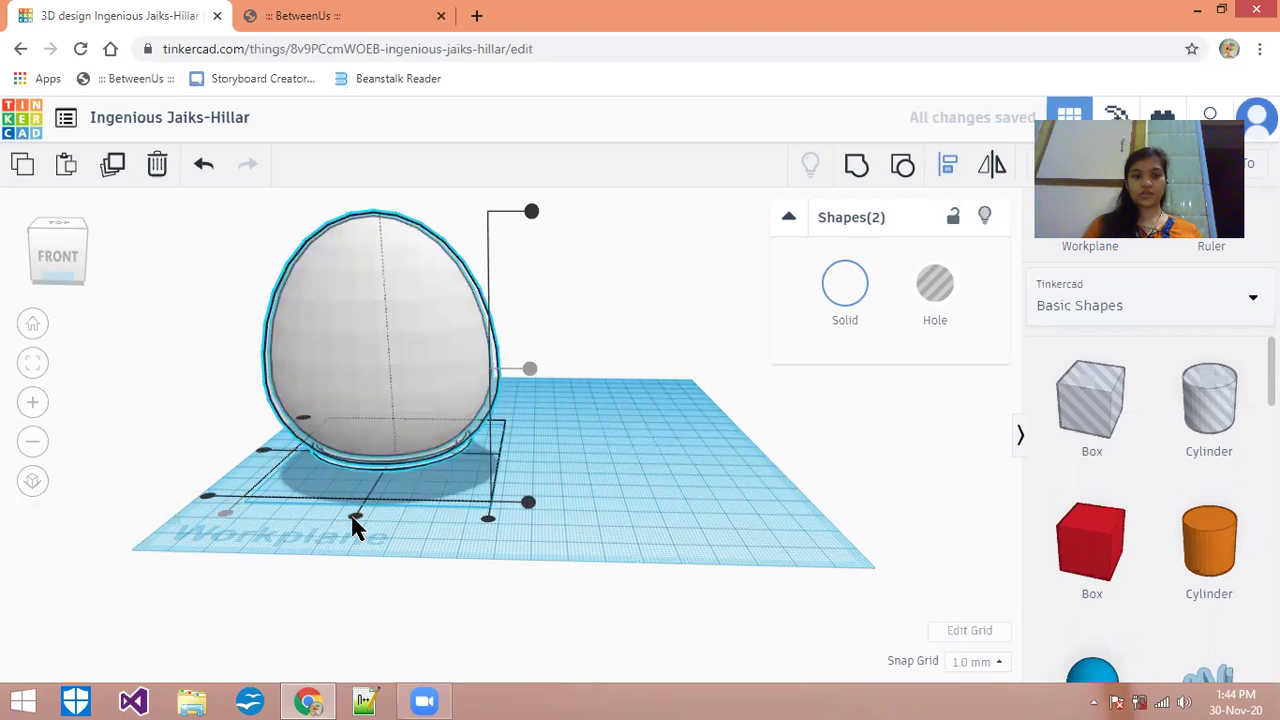
pyautogui.click(255, 450)
pyautogui.moveTo(192, 206); pyautogui.dragTo(540, 487)
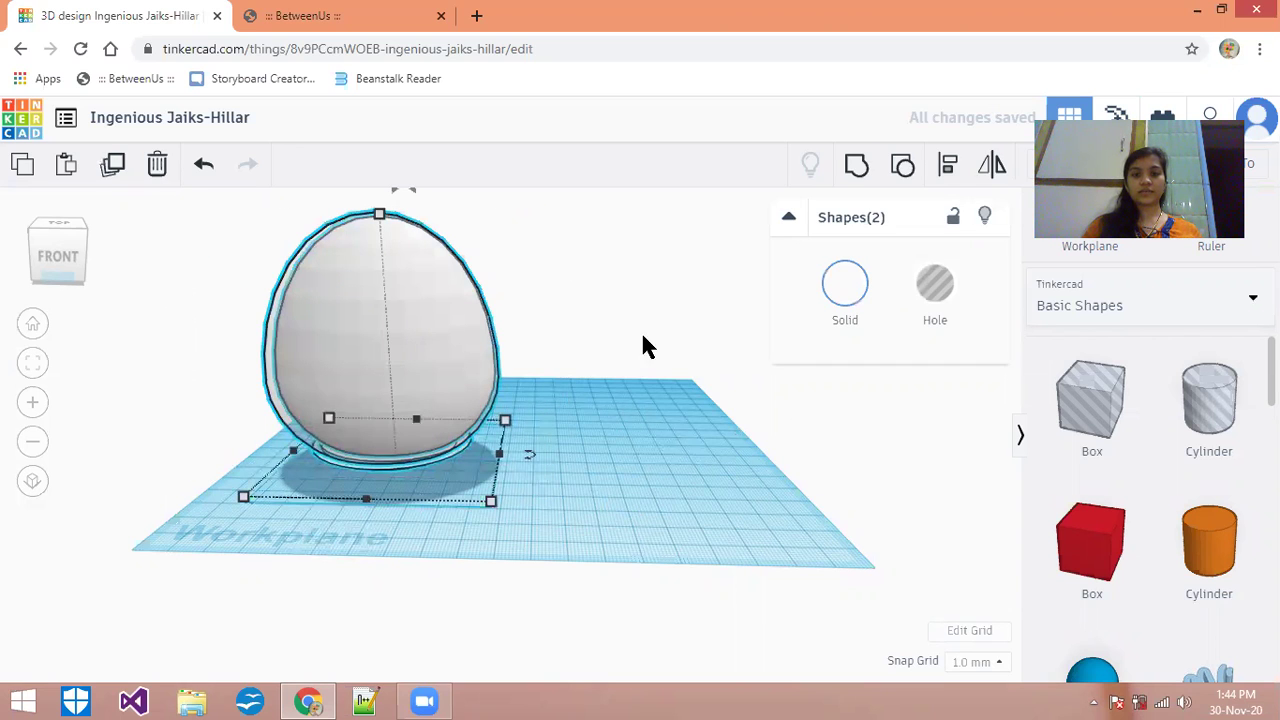
pyautogui.click(947, 166)
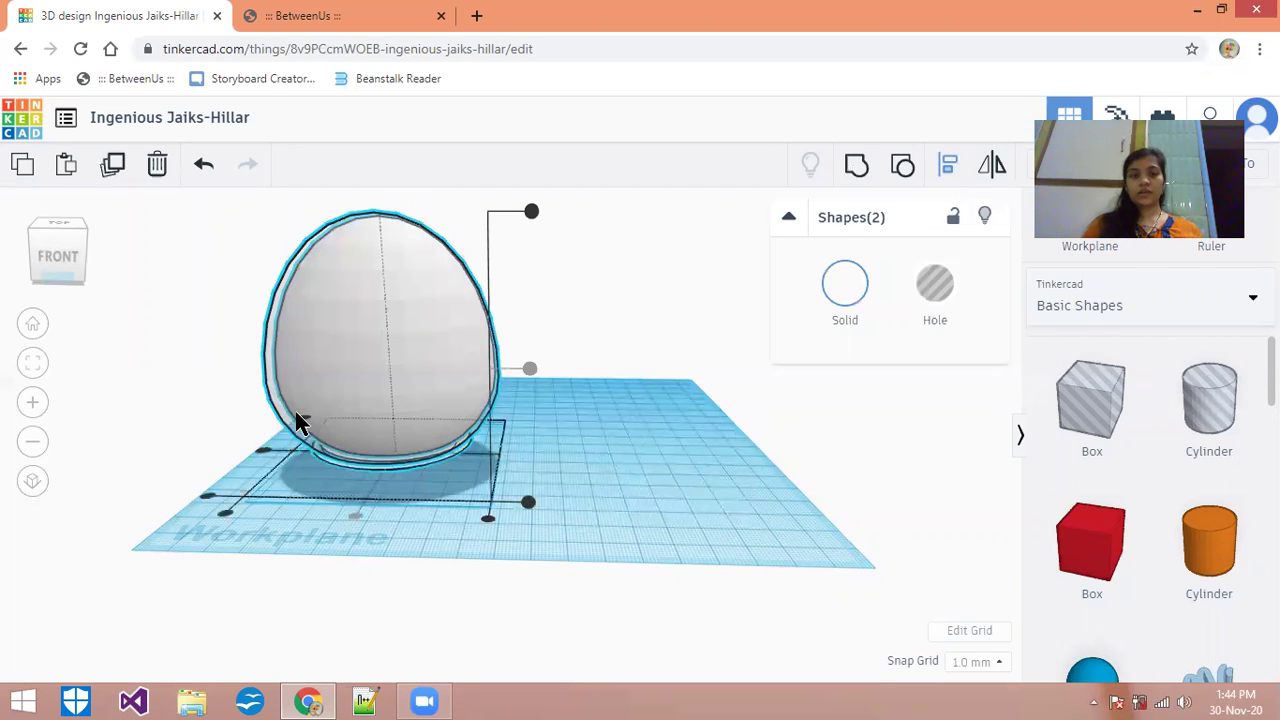
pyautogui.click(264, 451)
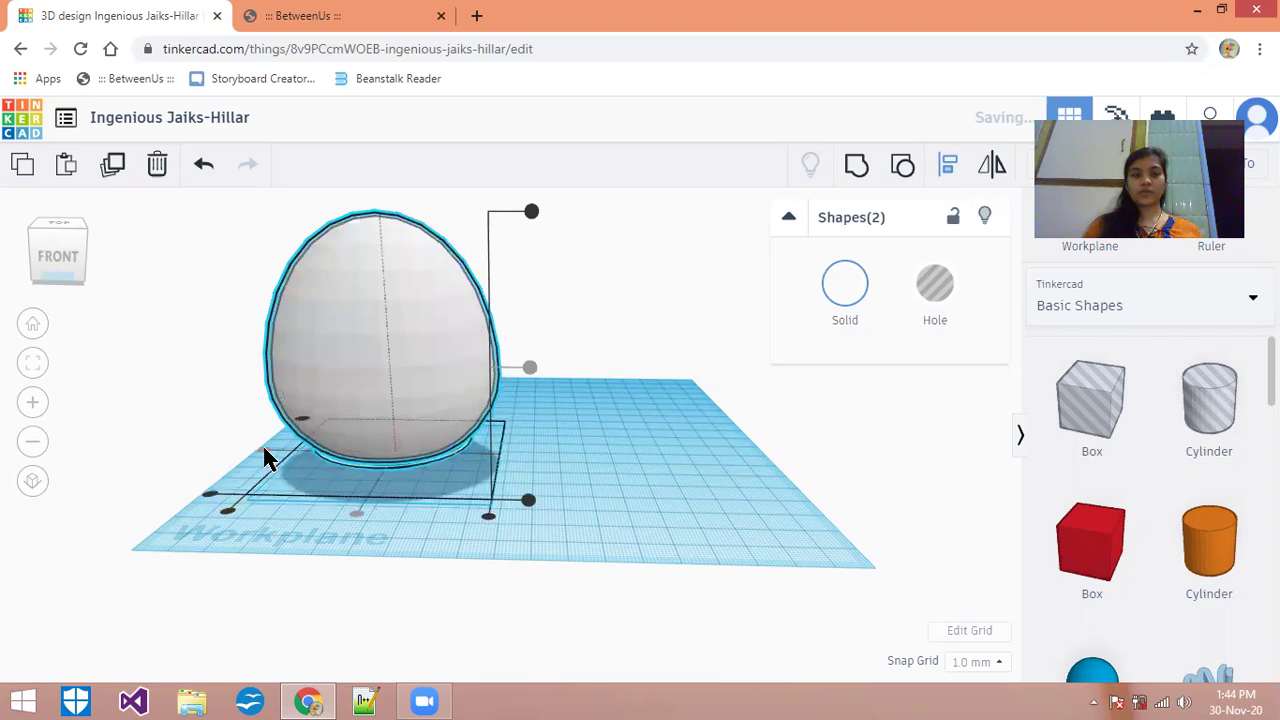
pyautogui.click(610, 500)
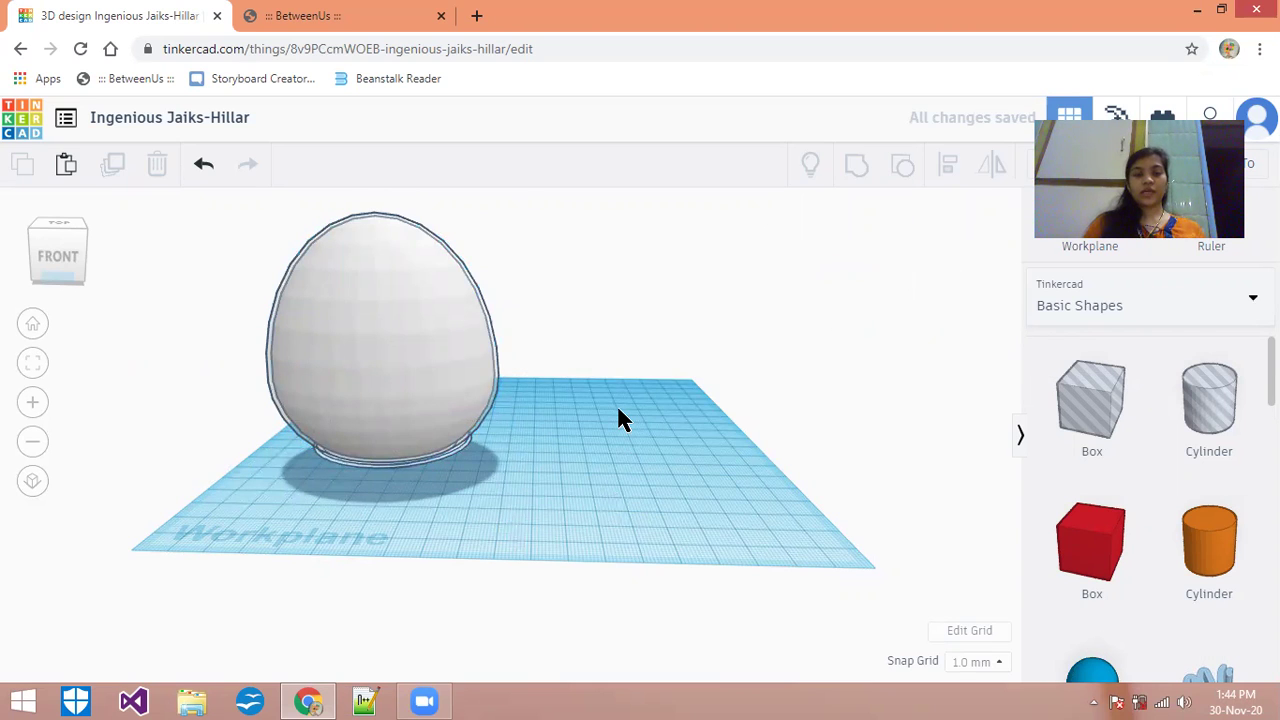
# Box-select the transparent egg together with the solid egg inside it (Shapes(2))
pyautogui.moveTo(252, 230); pyautogui.dragTo(553, 507)
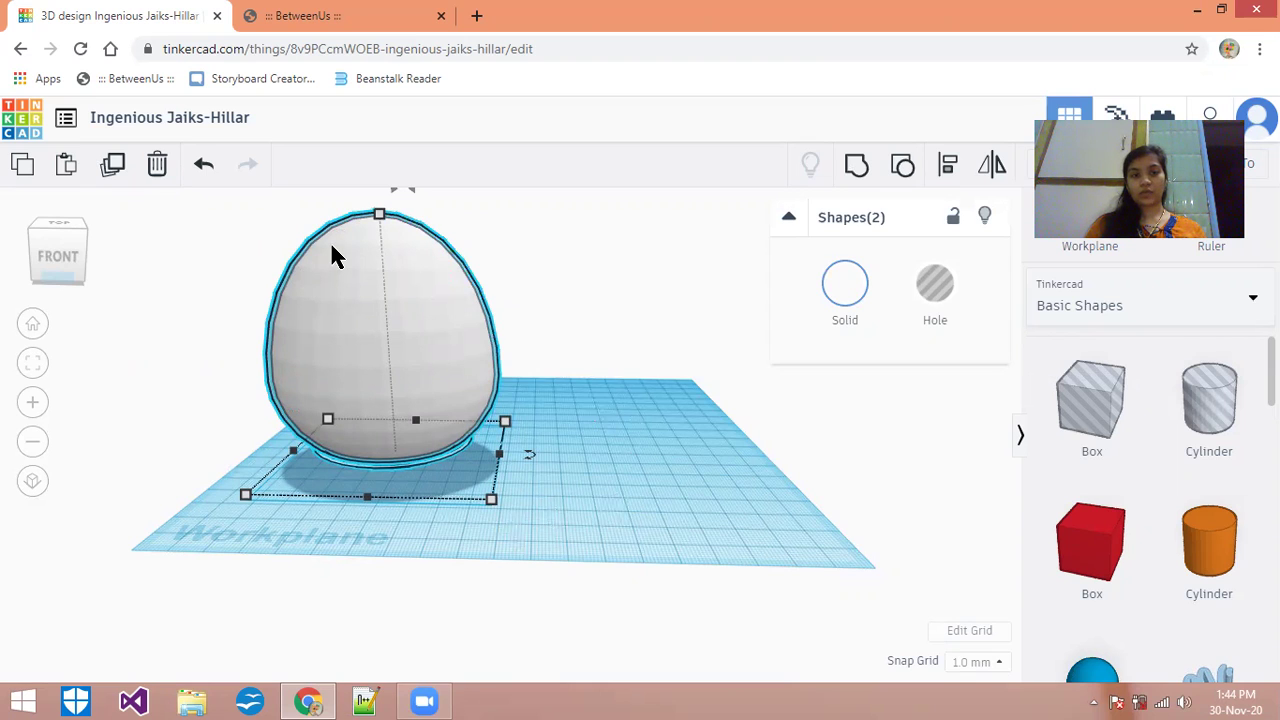
pyautogui.click(603, 414)
pyautogui.click(379, 378)
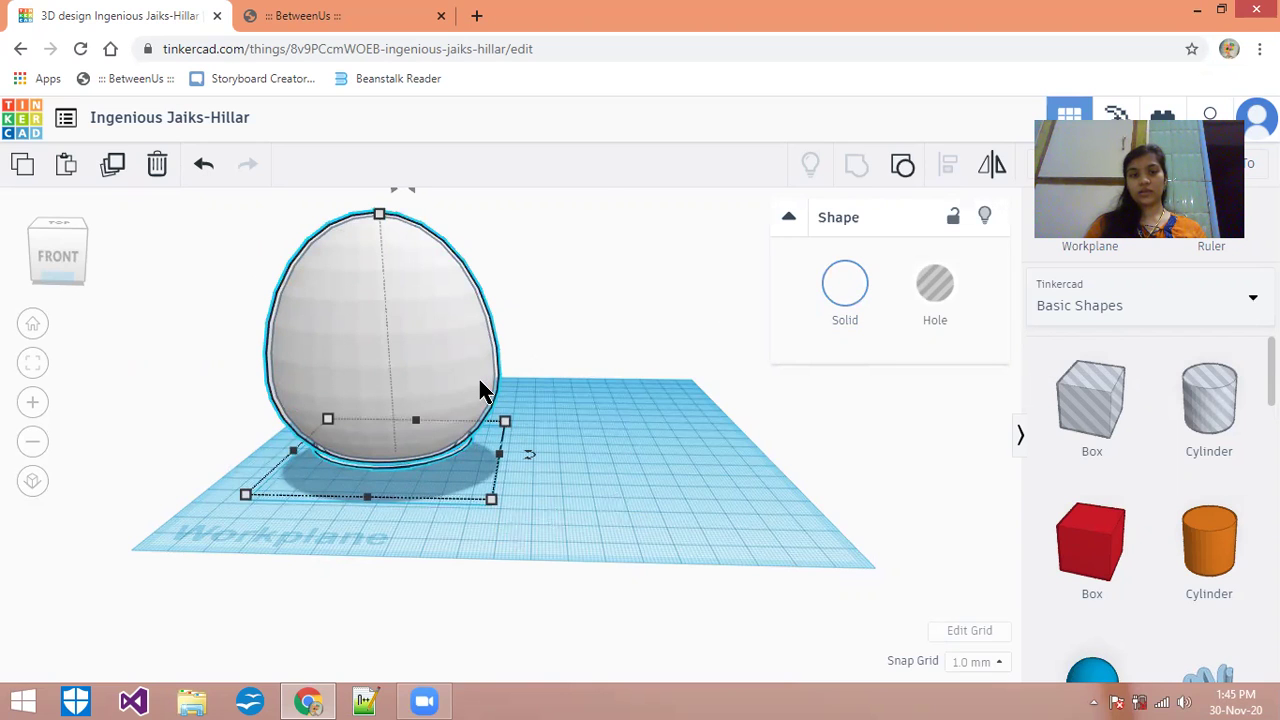
pyautogui.click(390, 333)
pyautogui.moveTo(229, 254); pyautogui.dragTo(561, 492)
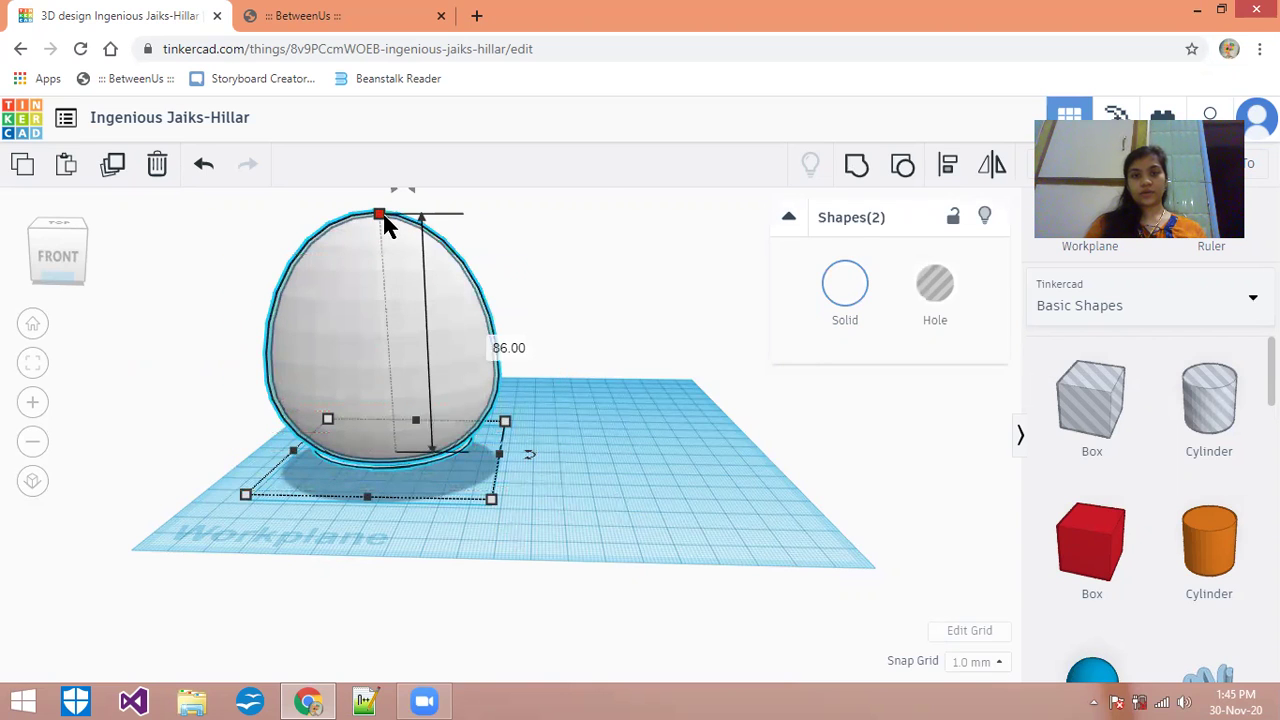
pyautogui.click(422, 232)
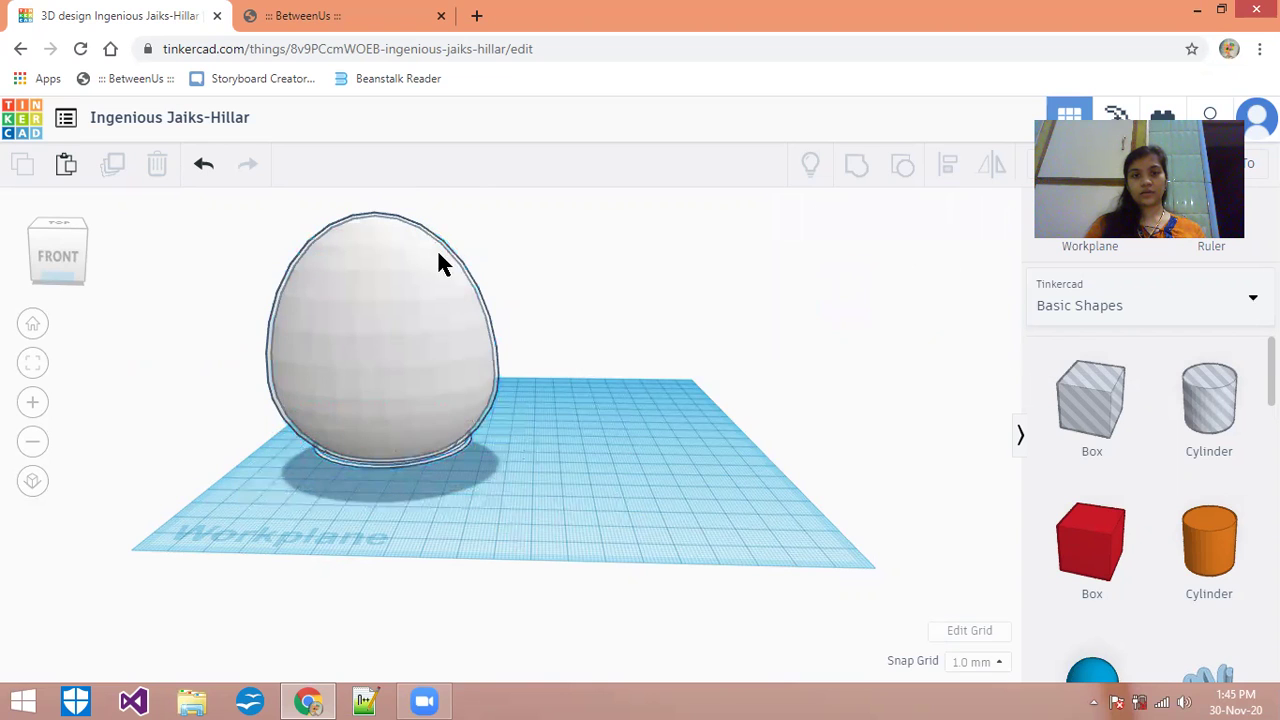
pyautogui.moveTo(226, 249); pyautogui.dragTo(601, 465)
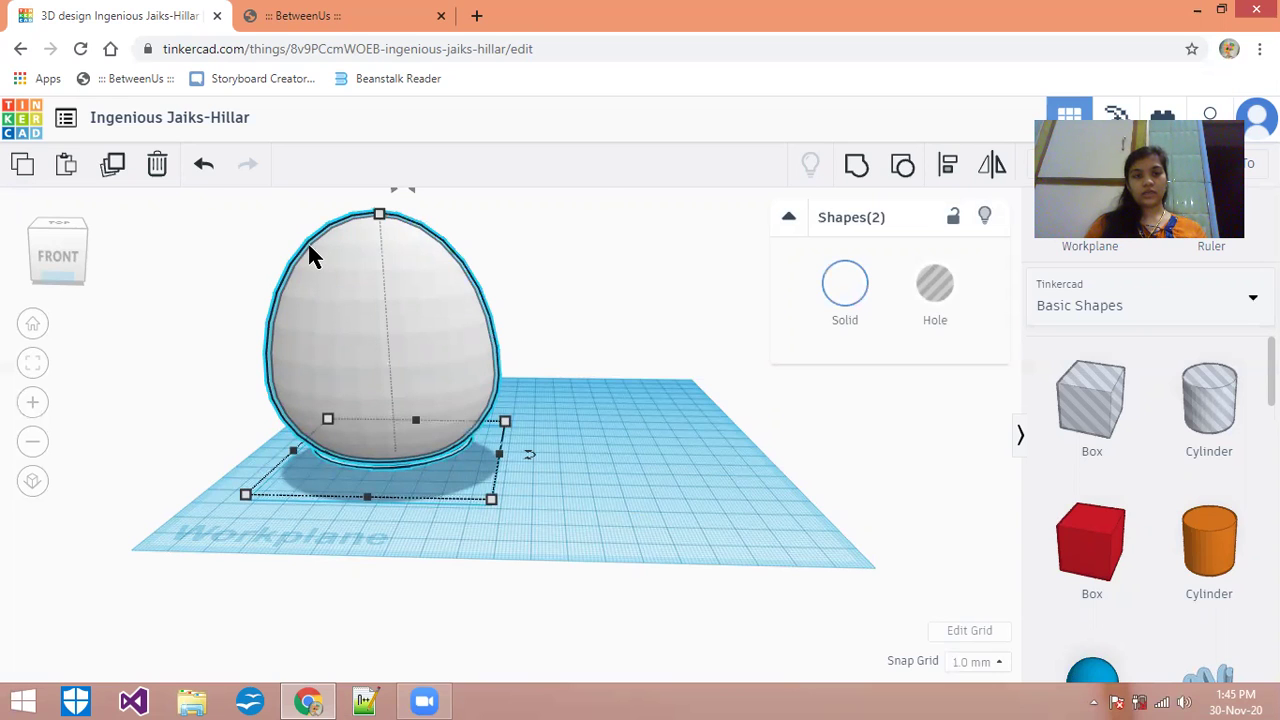
pyautogui.press('Escape')
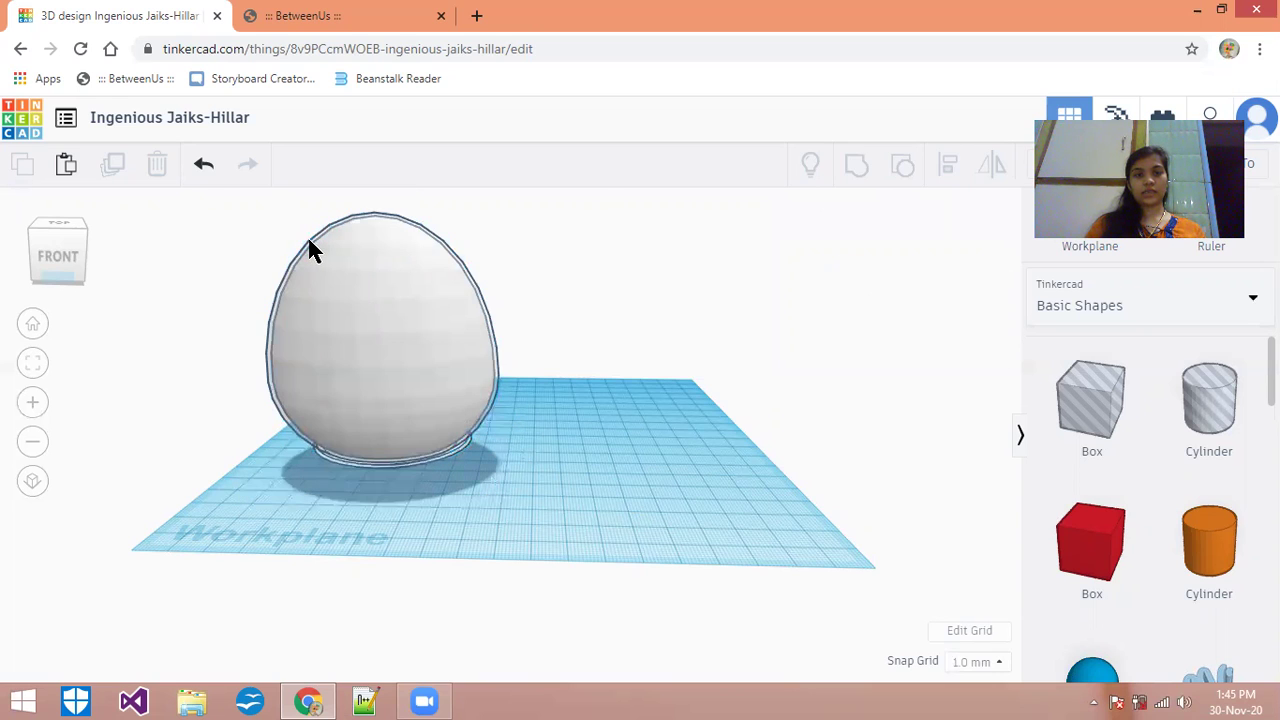
pyautogui.moveTo(233, 113); pyautogui.dragTo(212, 206)
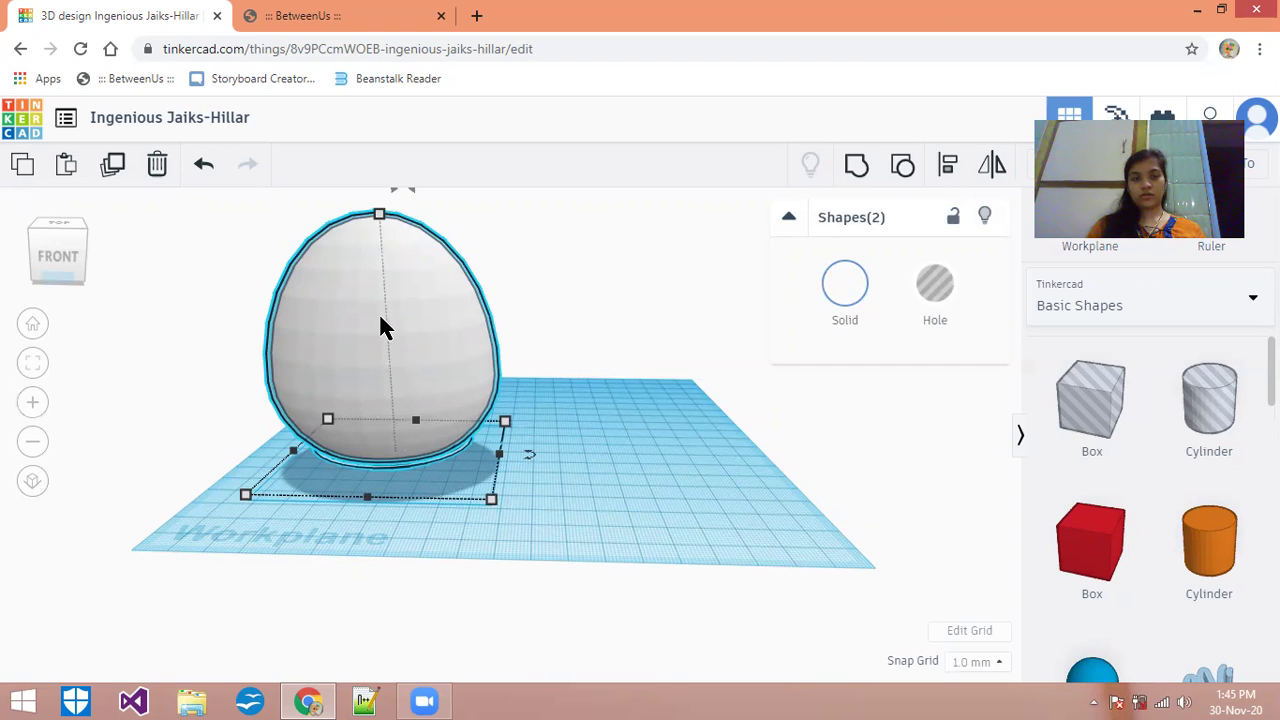
pyautogui.click(616, 327)
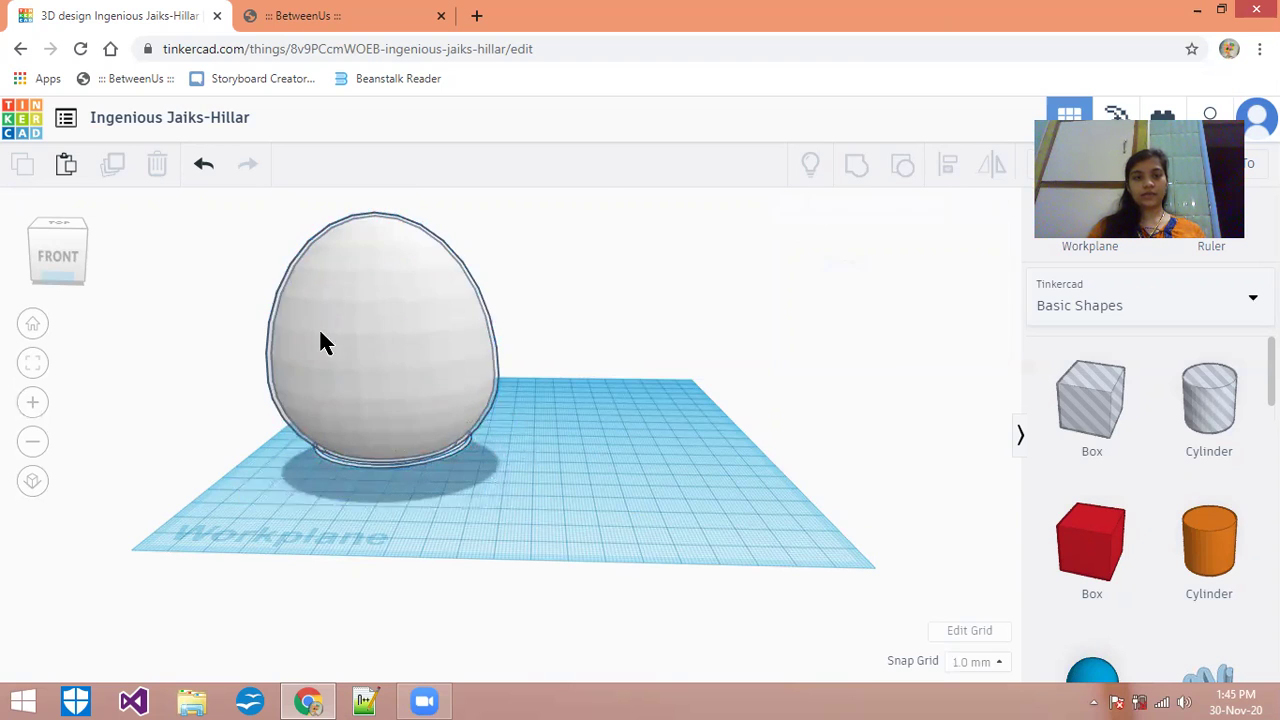
pyautogui.click(417, 344)
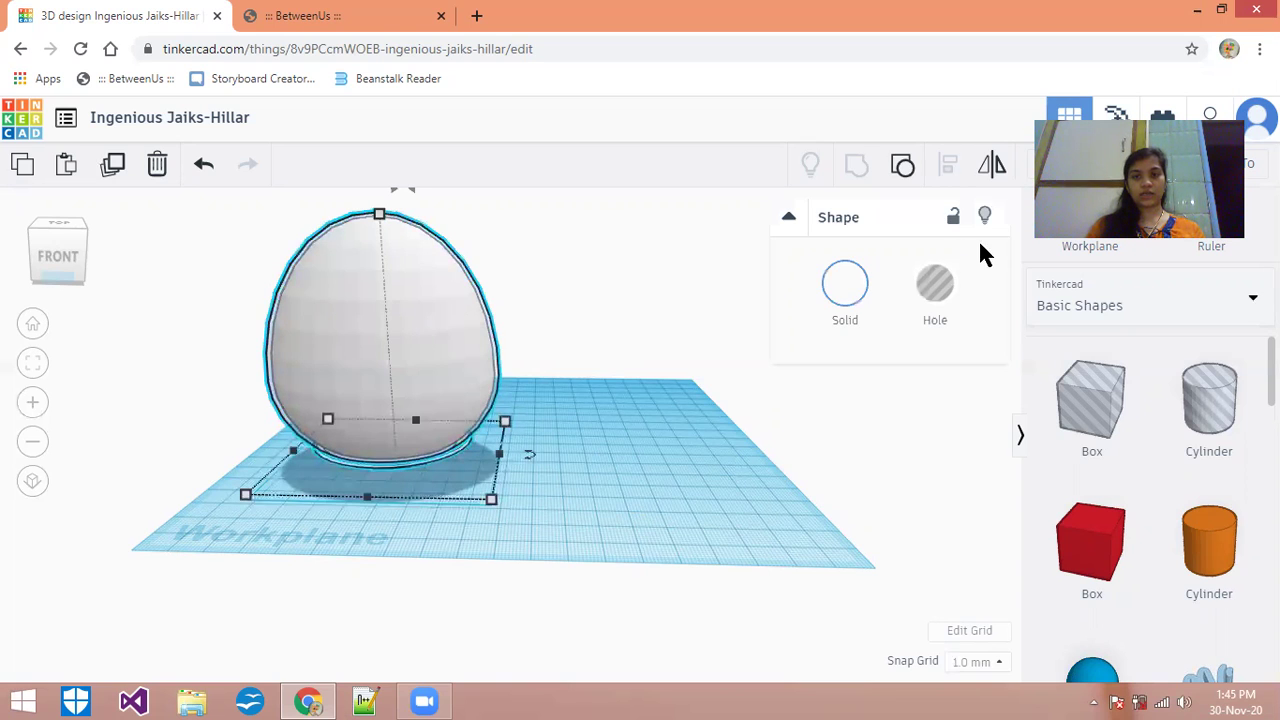
pyautogui.click(789, 219)
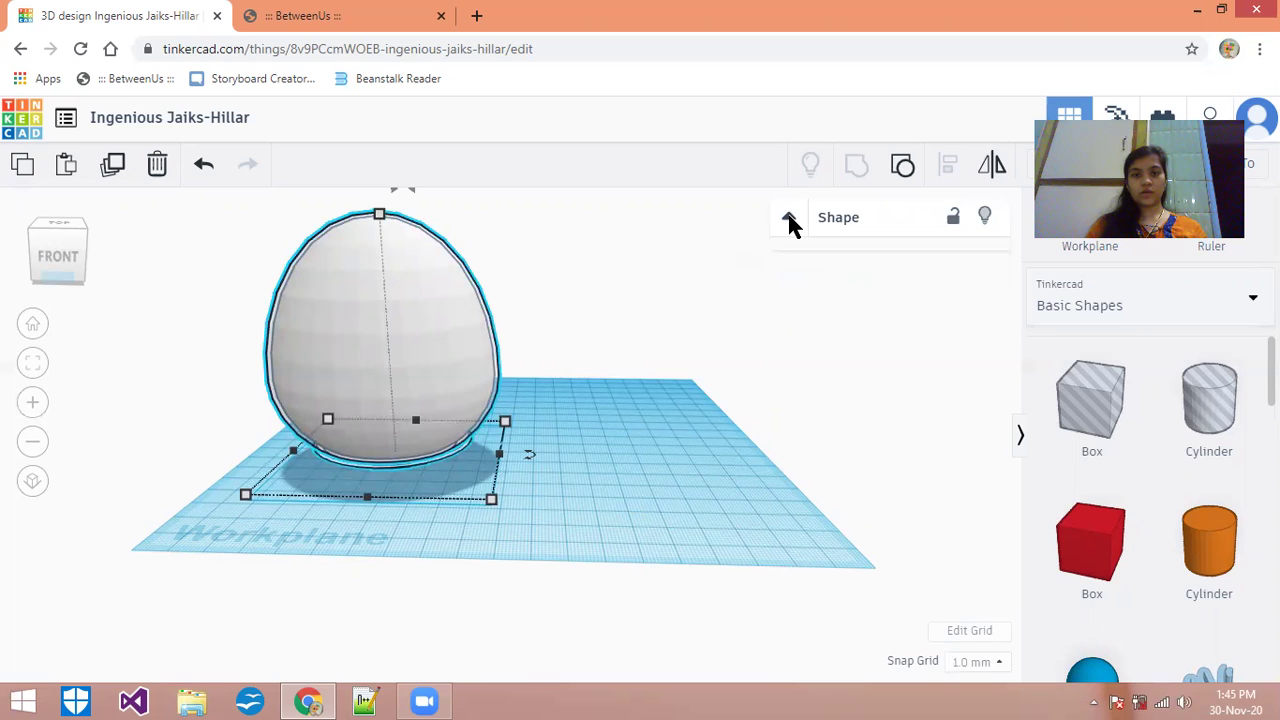
pyautogui.click(789, 219)
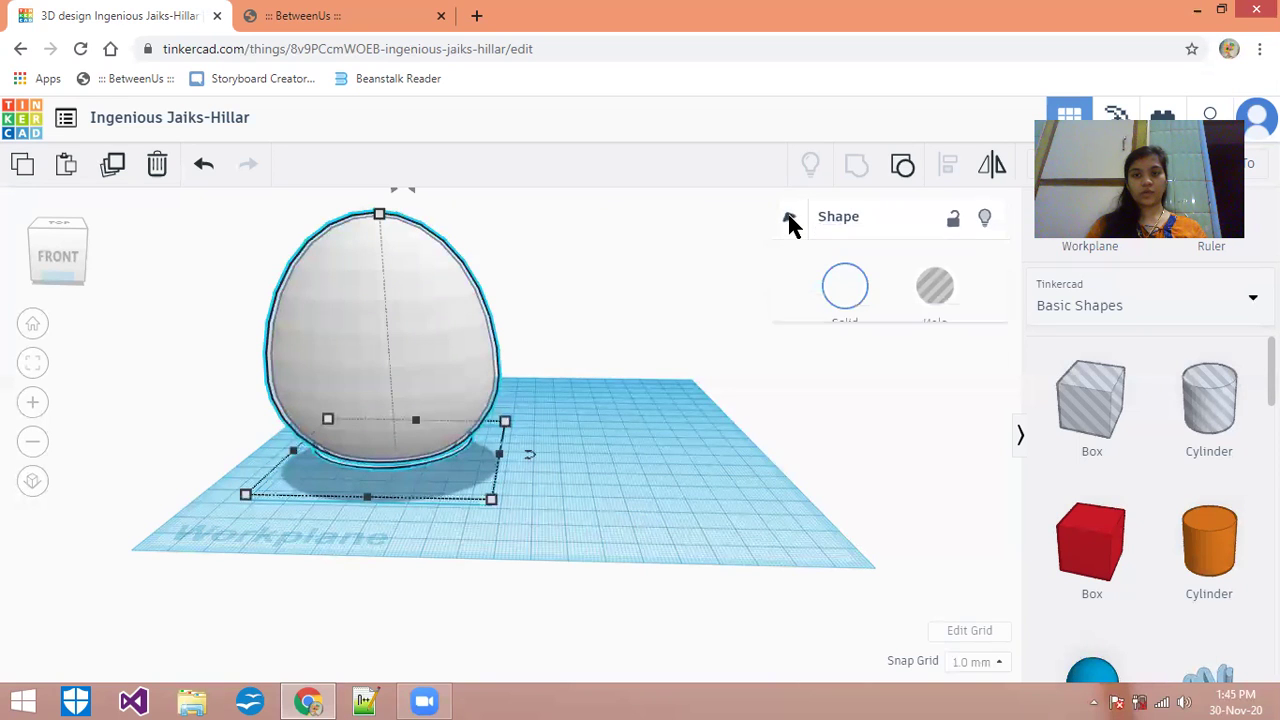
pyautogui.click(850, 322)
pyautogui.click(557, 378)
pyautogui.click(347, 347)
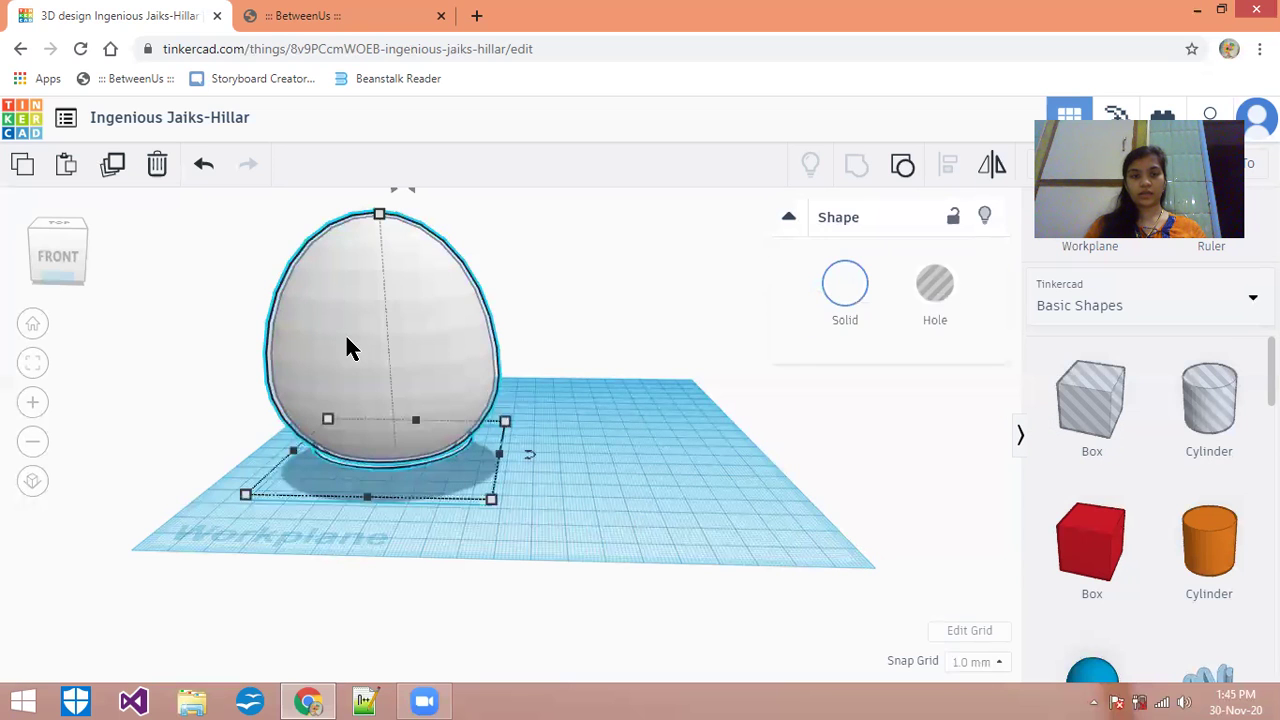
pyautogui.click(848, 316)
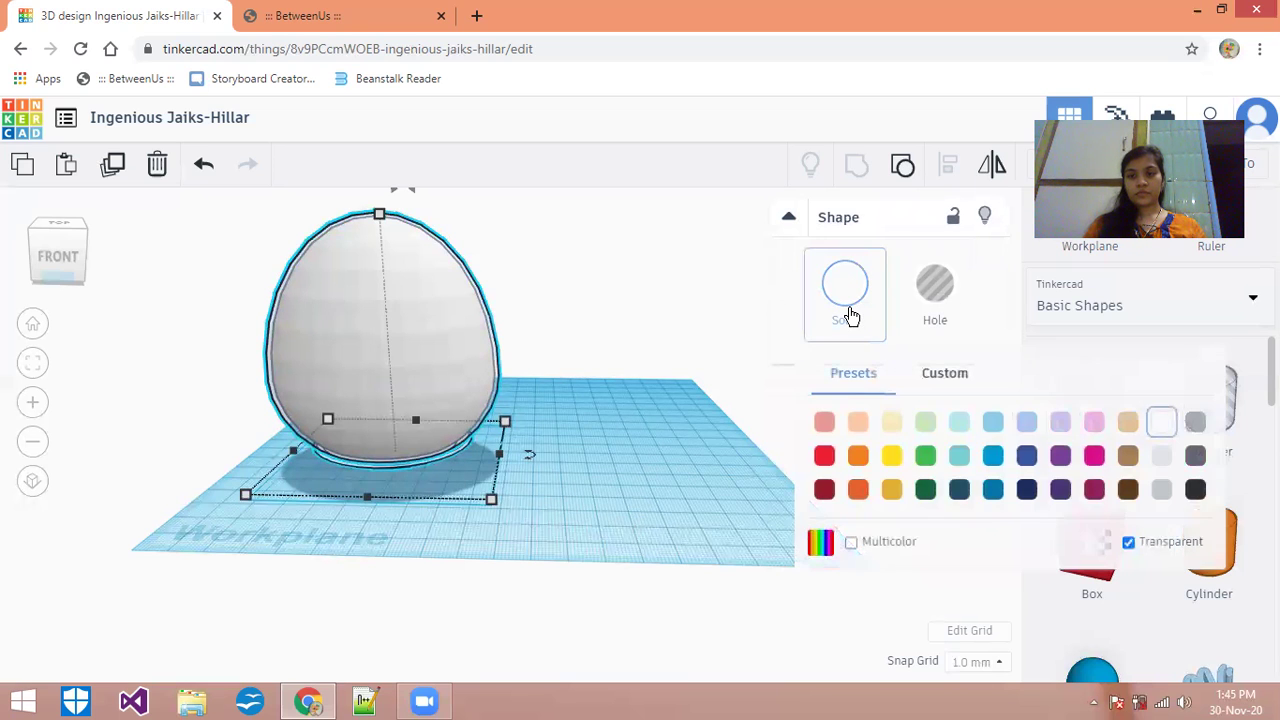
pyautogui.hotkey('ctrl', 'd')
pyautogui.moveTo(391, 325); pyautogui.dragTo(418, 336)
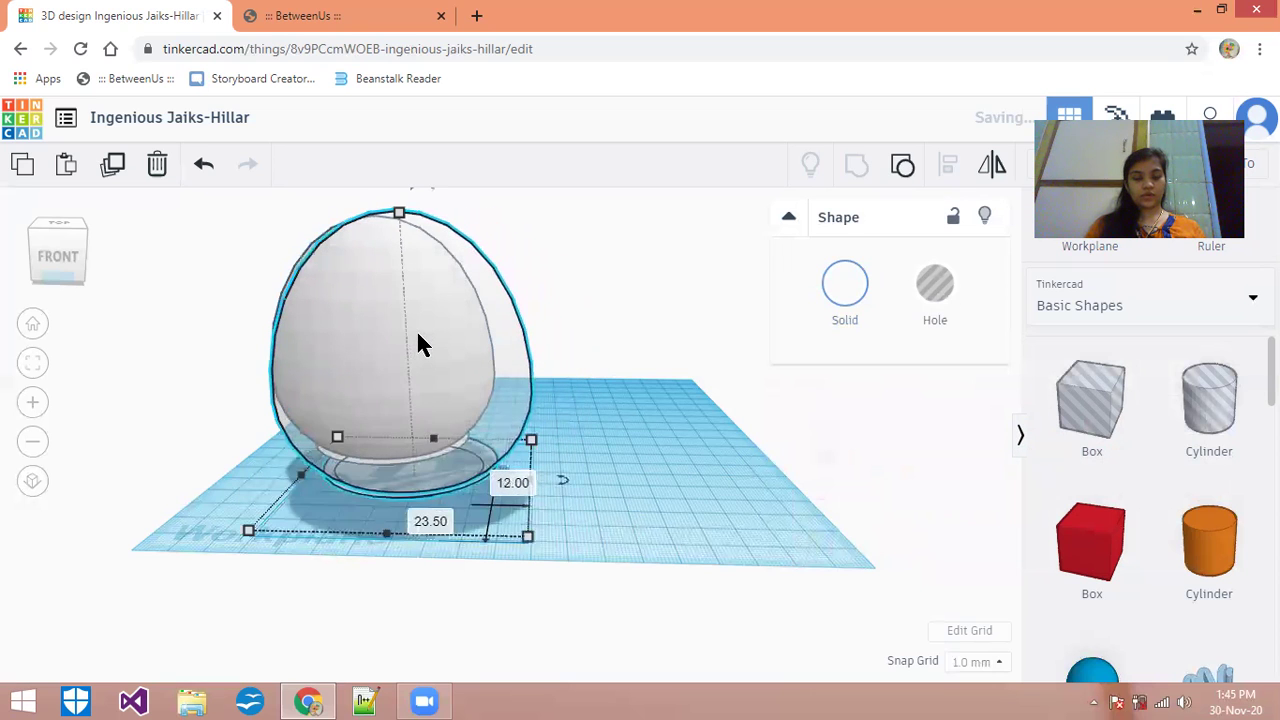
pyautogui.hotkey('ctrl', 'z')
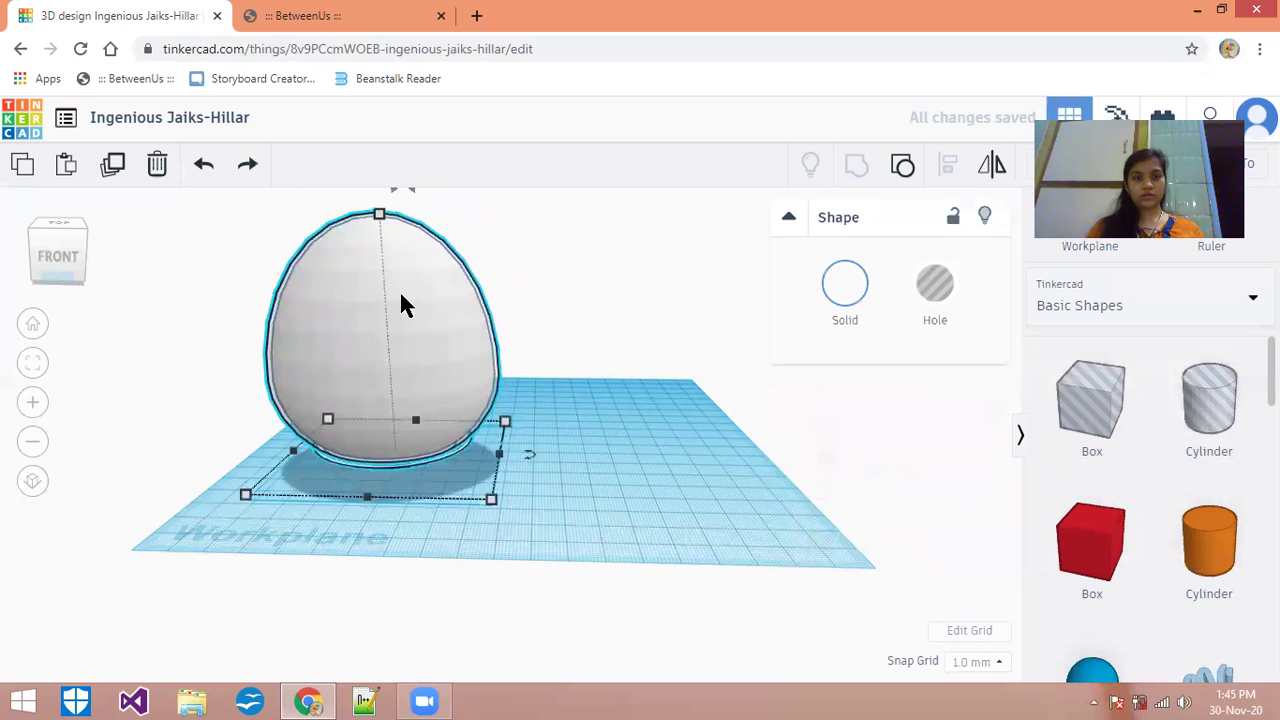
pyautogui.moveTo(408, 310)
pyautogui.mouseDown()
pyautogui.moveTo(414, 337)
pyautogui.moveTo(417, 291)
pyautogui.moveTo(408, 314)
pyautogui.mouseUp()
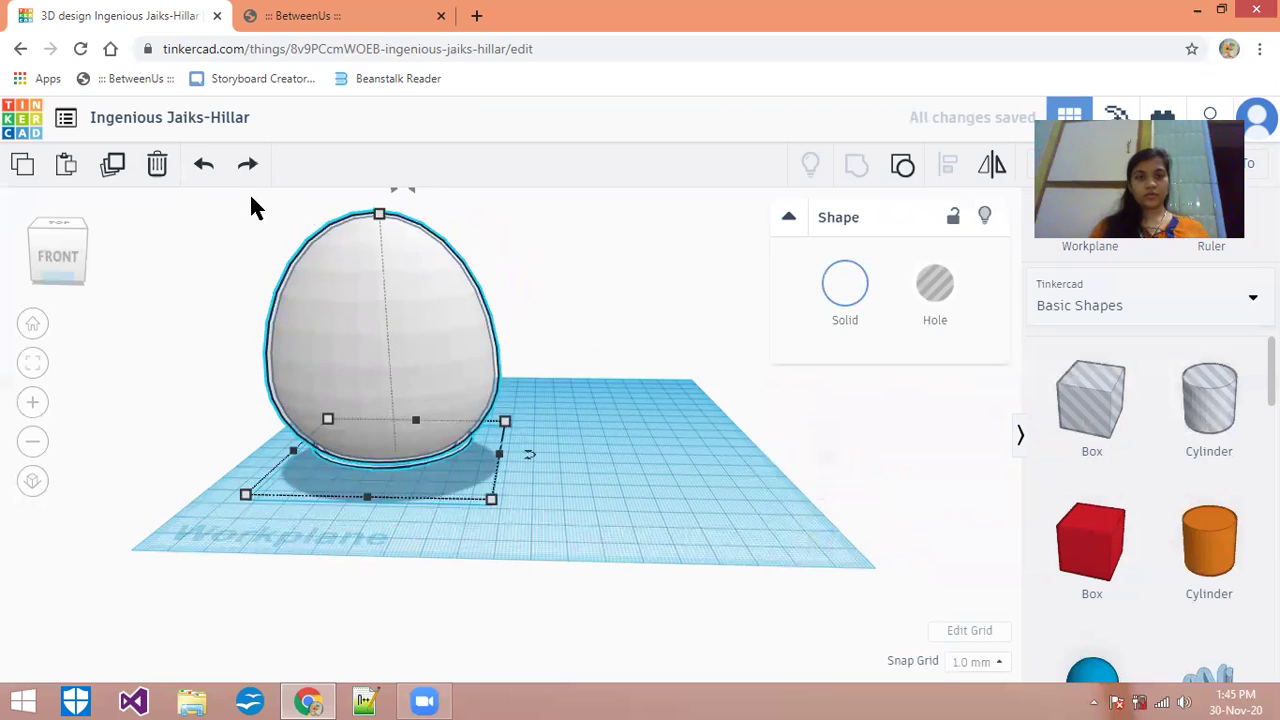
pyautogui.moveTo(229, 208); pyautogui.dragTo(558, 497)
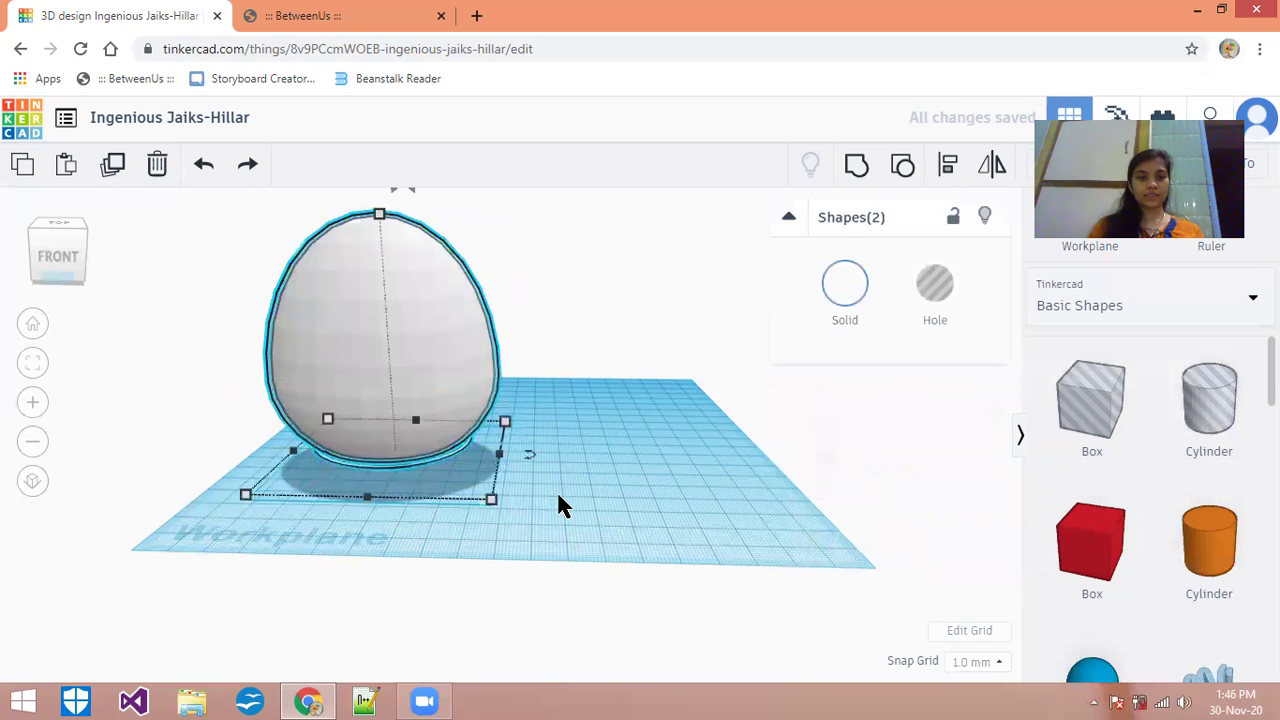
# Group the two eggs with Ctrl+G and turn the group into a hole
pyautogui.click(403, 282)
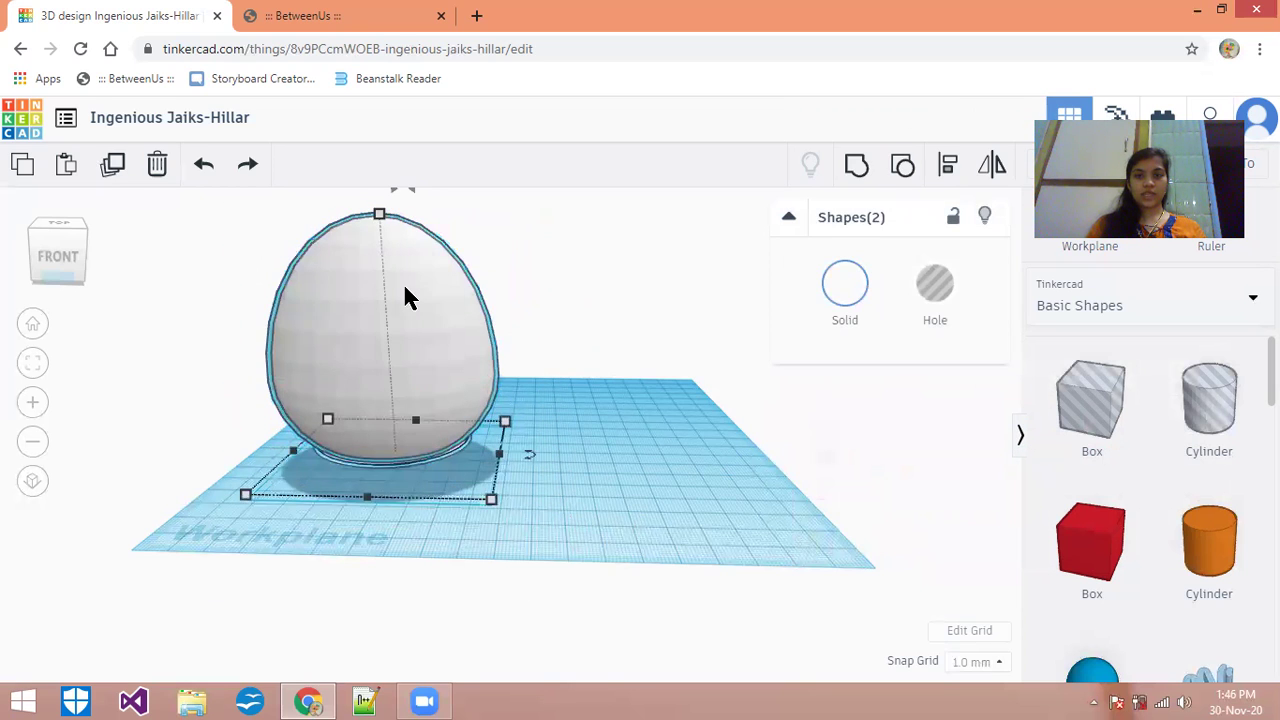
pyautogui.click(846, 298)
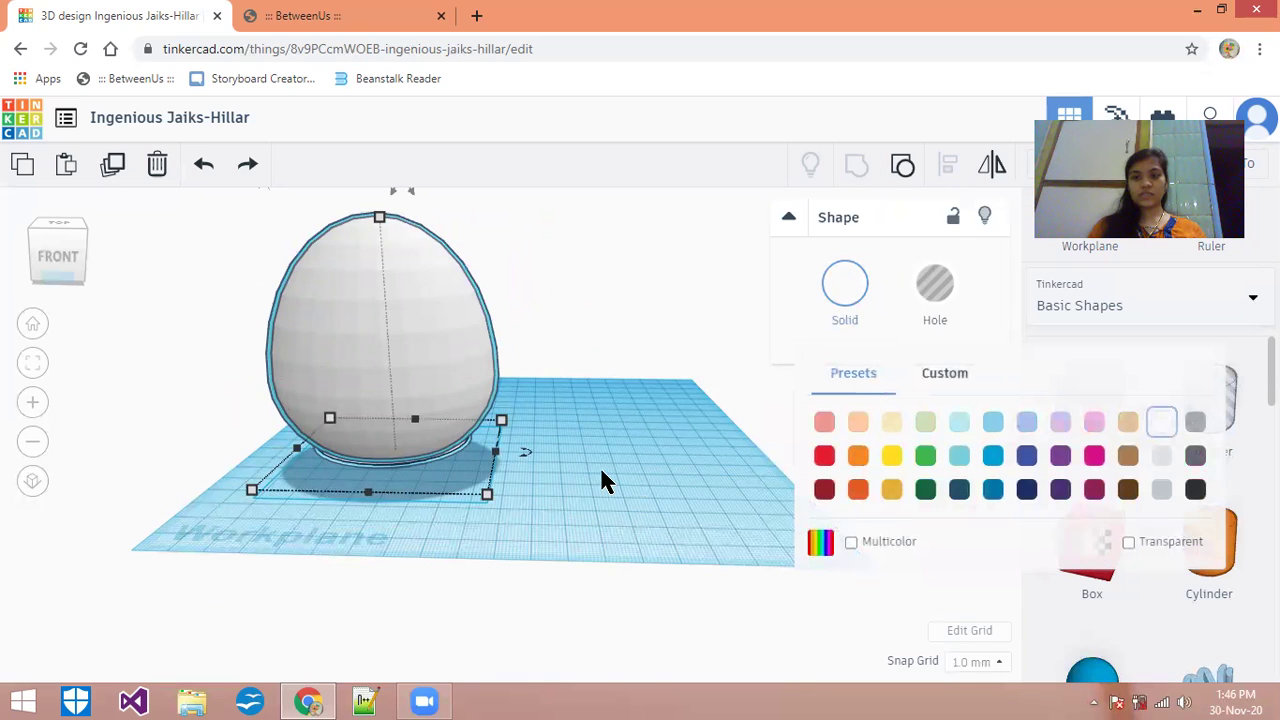
pyautogui.click(628, 416)
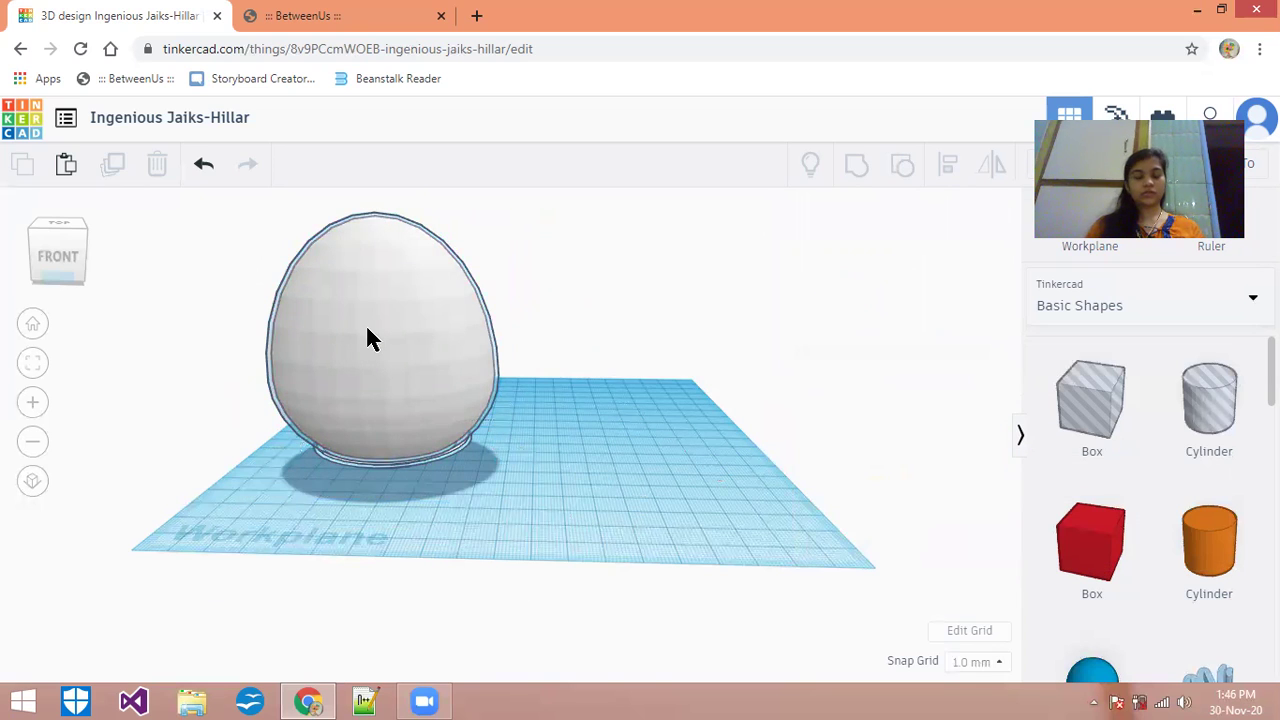
pyautogui.moveTo(228, 212); pyautogui.dragTo(528, 475)
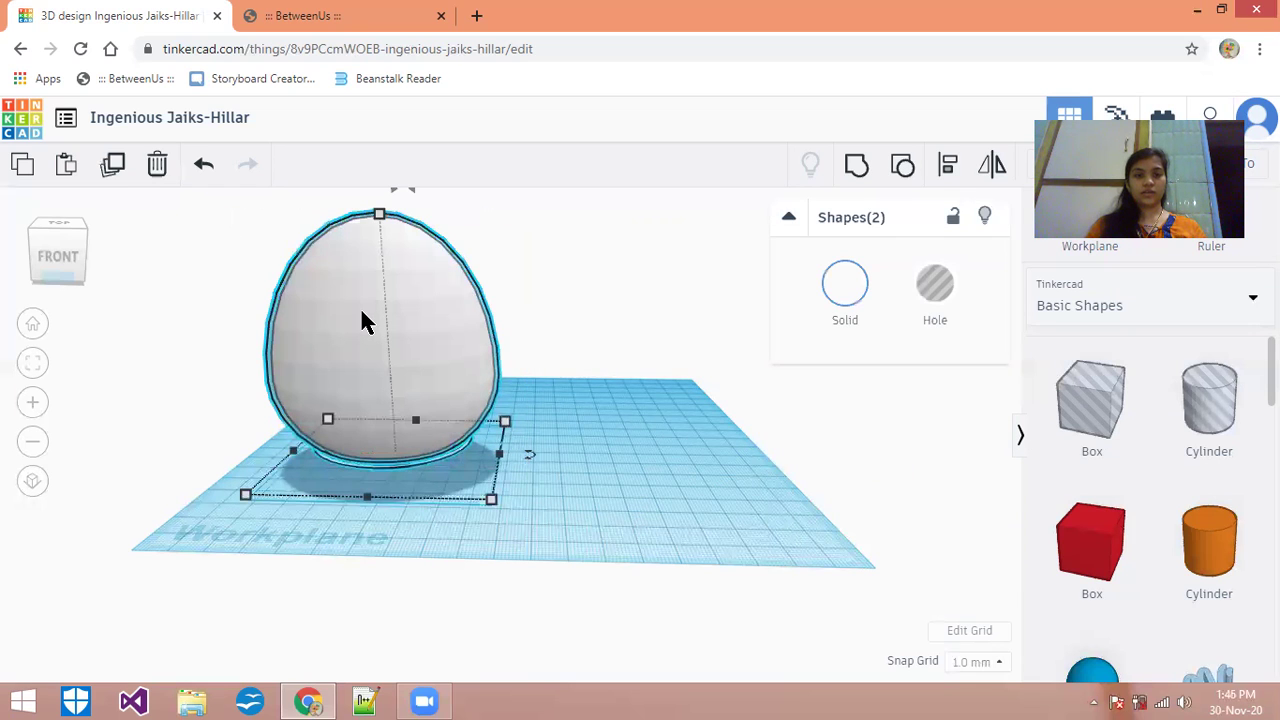
pyautogui.hotkey('ctrl', 'g')
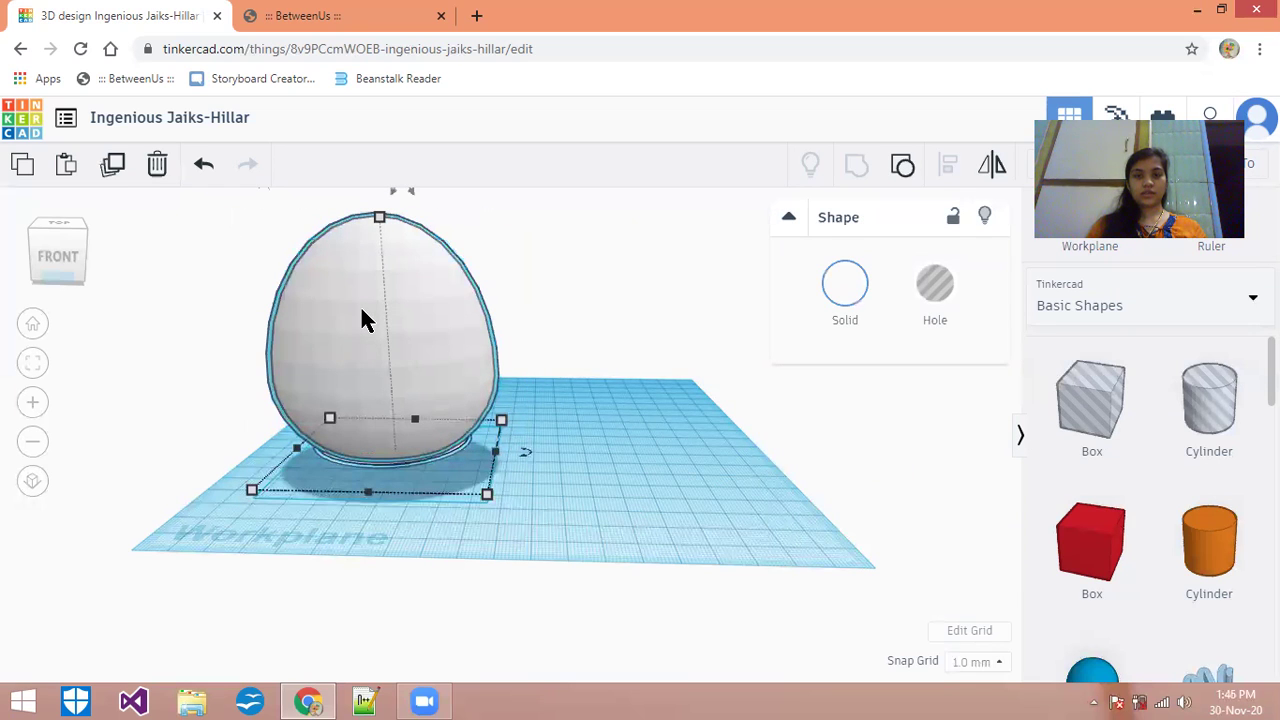
pyautogui.click(866, 285)
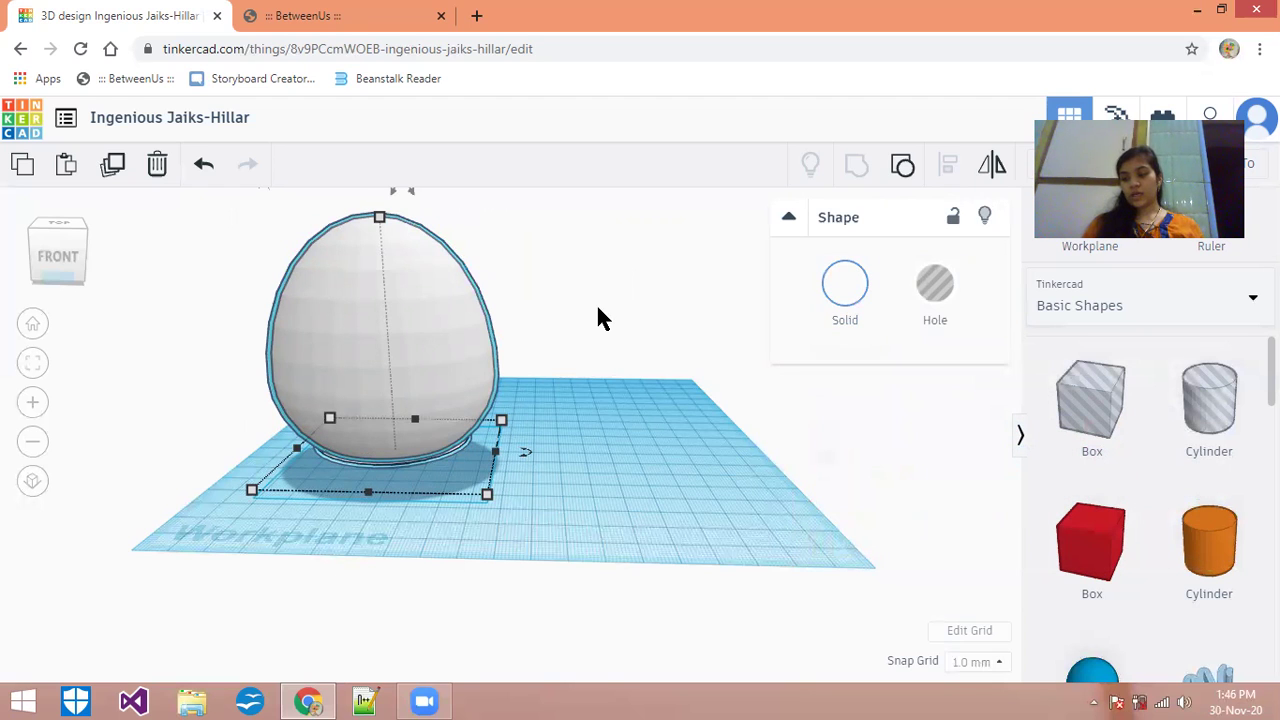
pyautogui.click(945, 283)
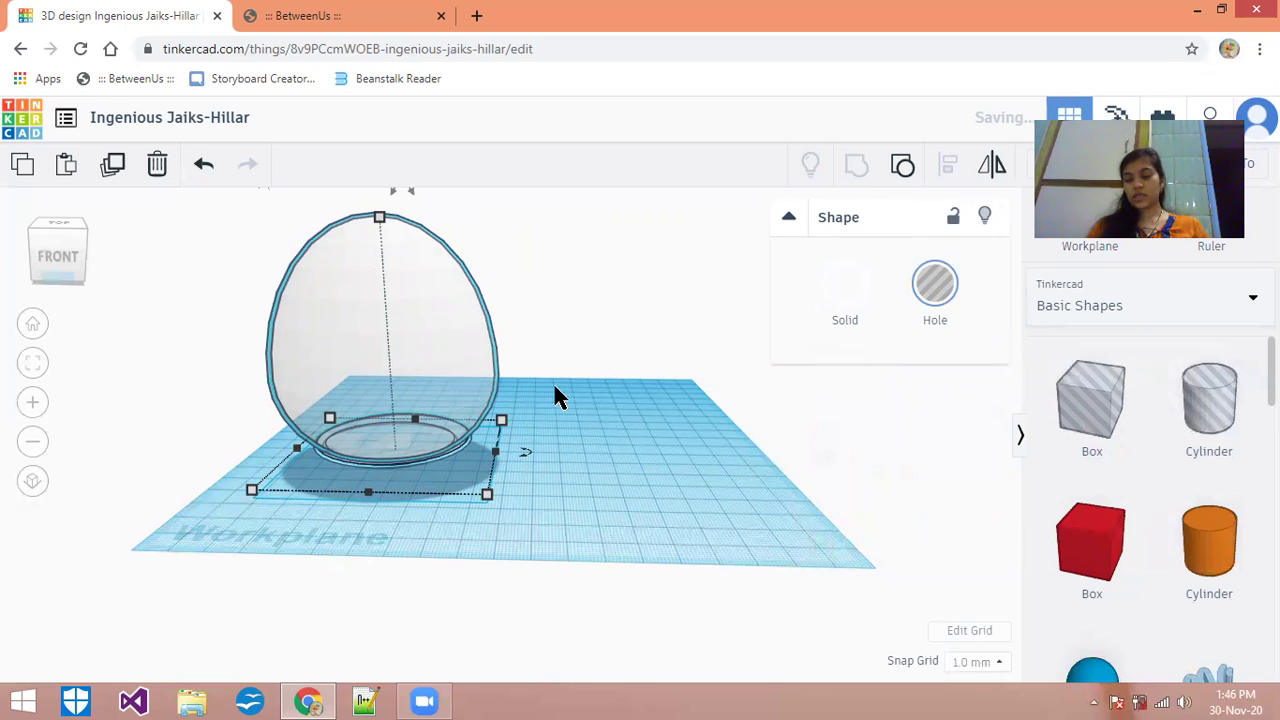
# Group the hole egg together with the disk into one shape
pyautogui.moveTo(222, 222); pyautogui.dragTo(519, 474)
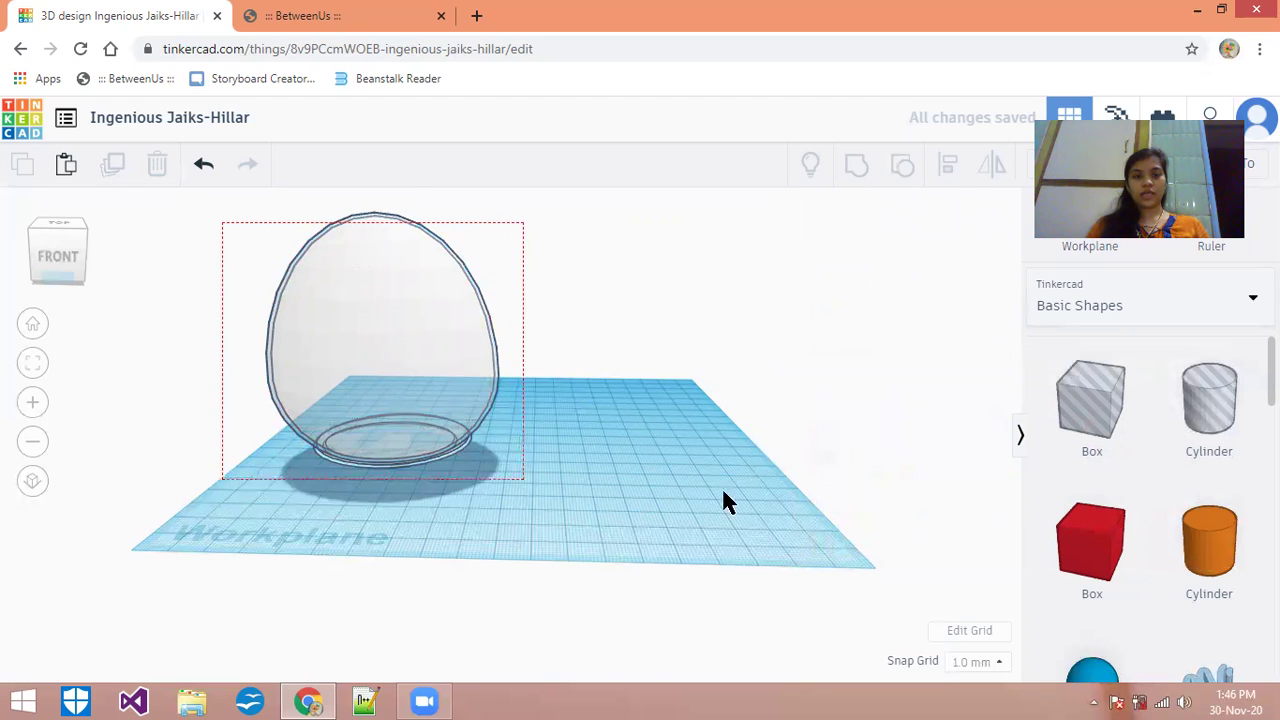
pyautogui.click(905, 165)
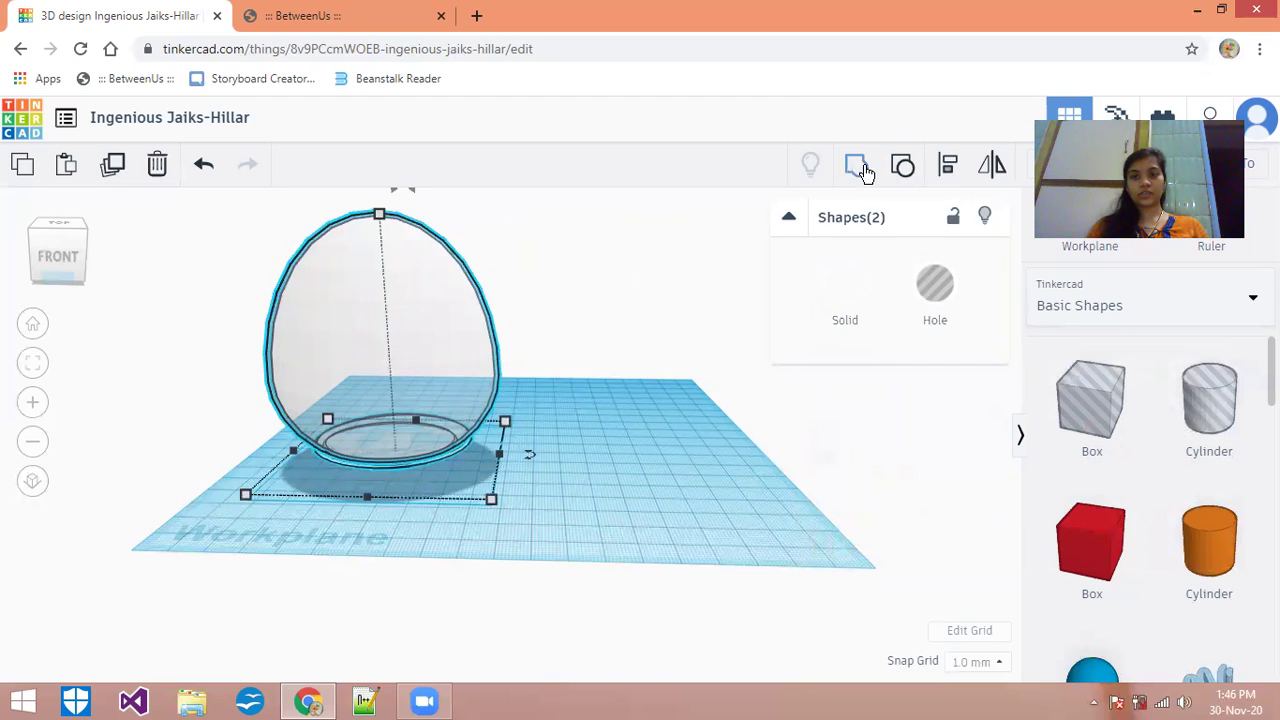
pyautogui.click(611, 366)
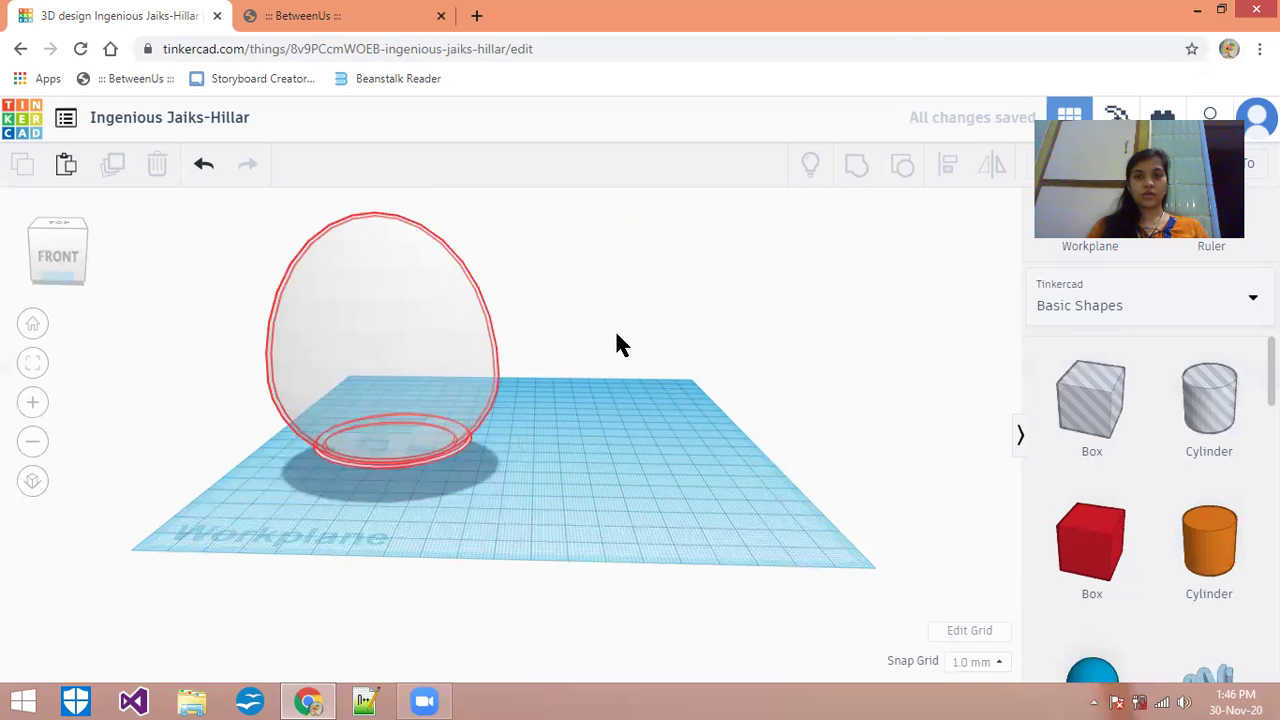
# Make the egg a hole and group it with the white egg into a hollow shape
pyautogui.click(449, 317)
pyautogui.moveTo(391, 289); pyautogui.dragTo(504, 283)
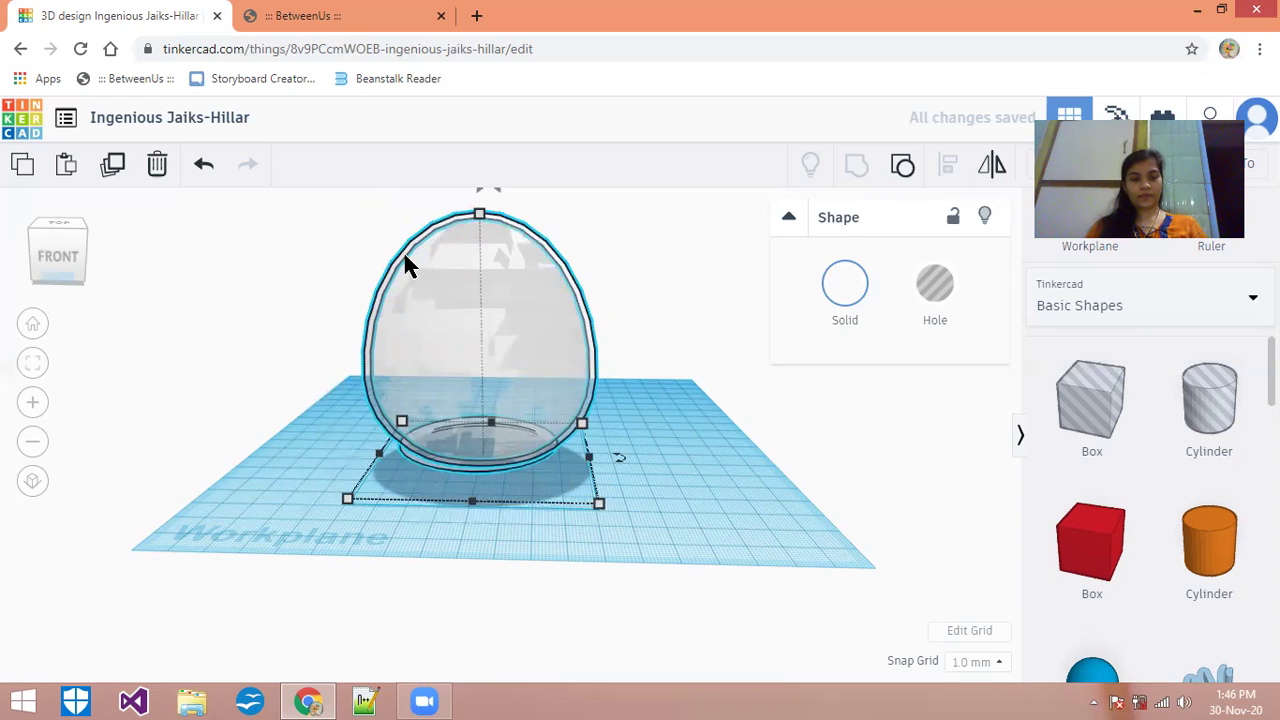
pyautogui.hotkey('ctrl', 'z')
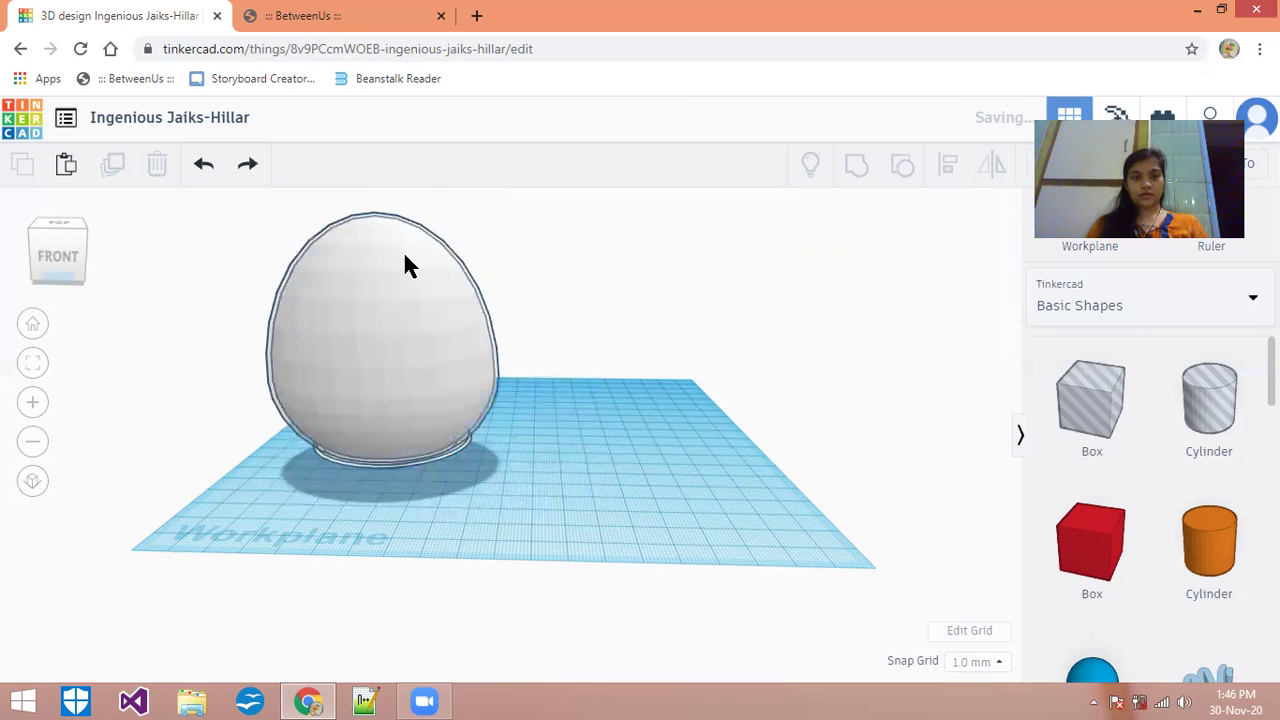
pyautogui.click(360, 283)
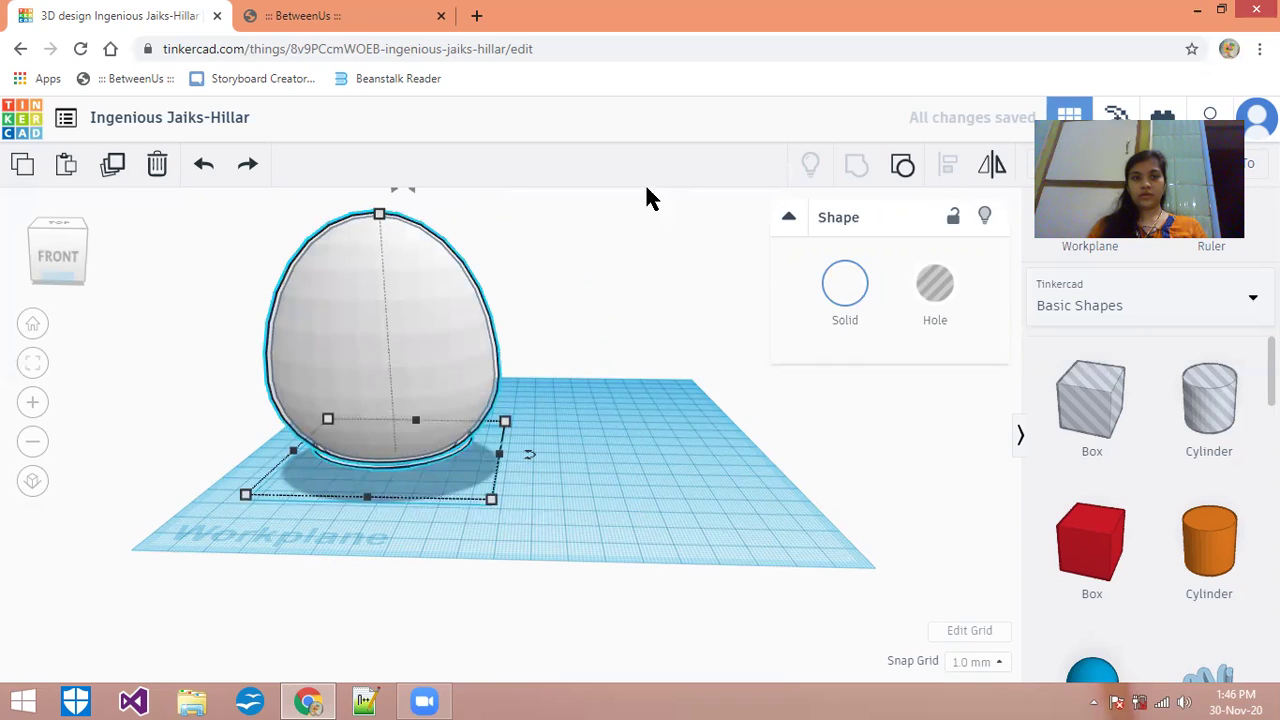
pyautogui.click(925, 300)
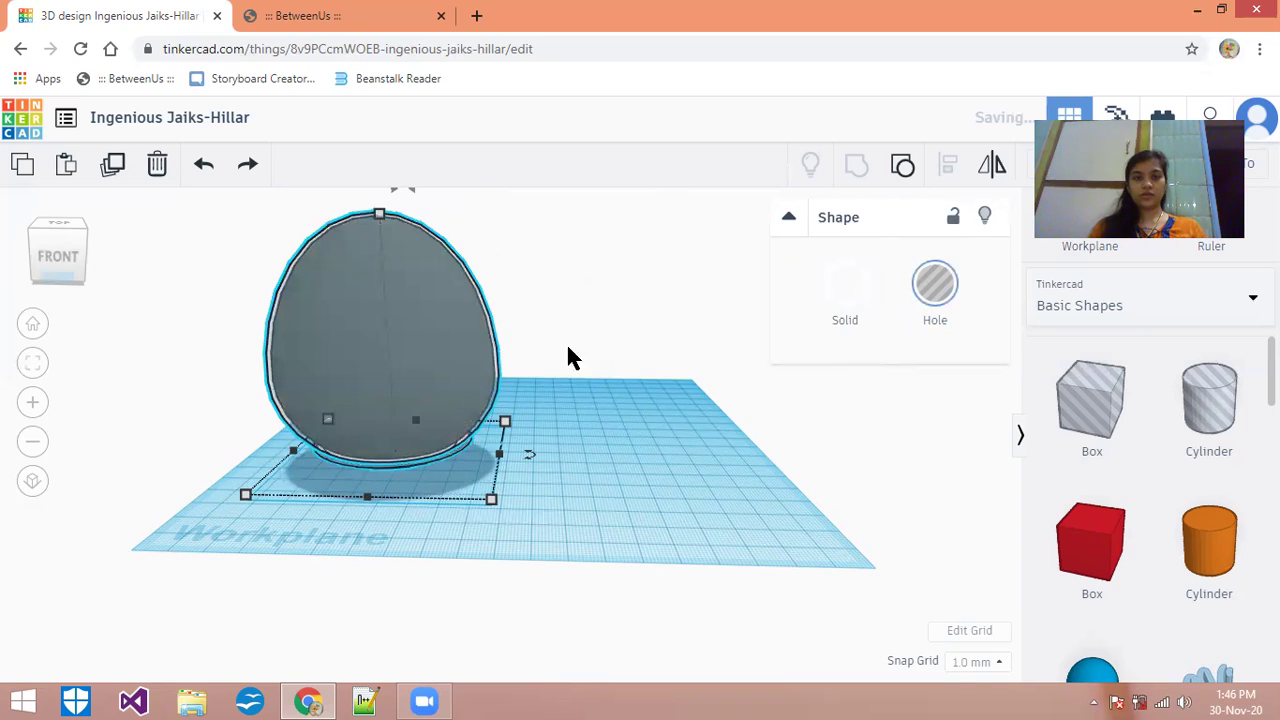
pyautogui.moveTo(209, 241); pyautogui.dragTo(614, 501)
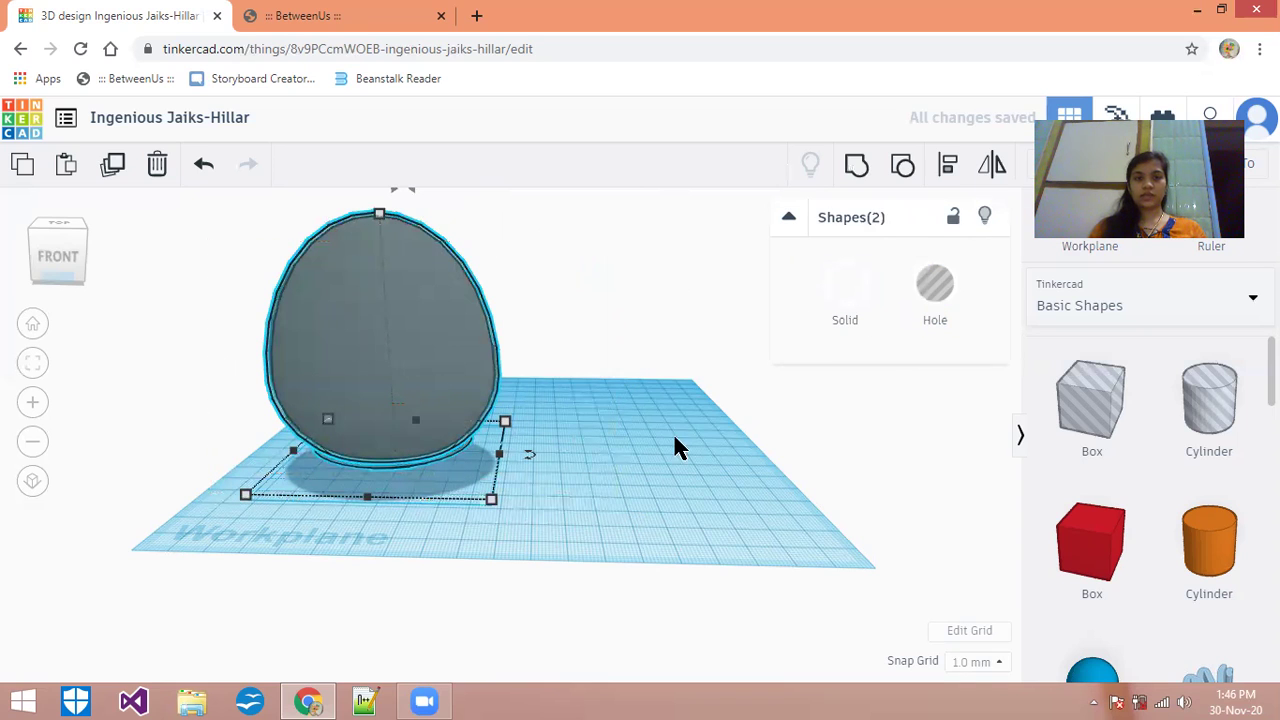
pyautogui.click(903, 168)
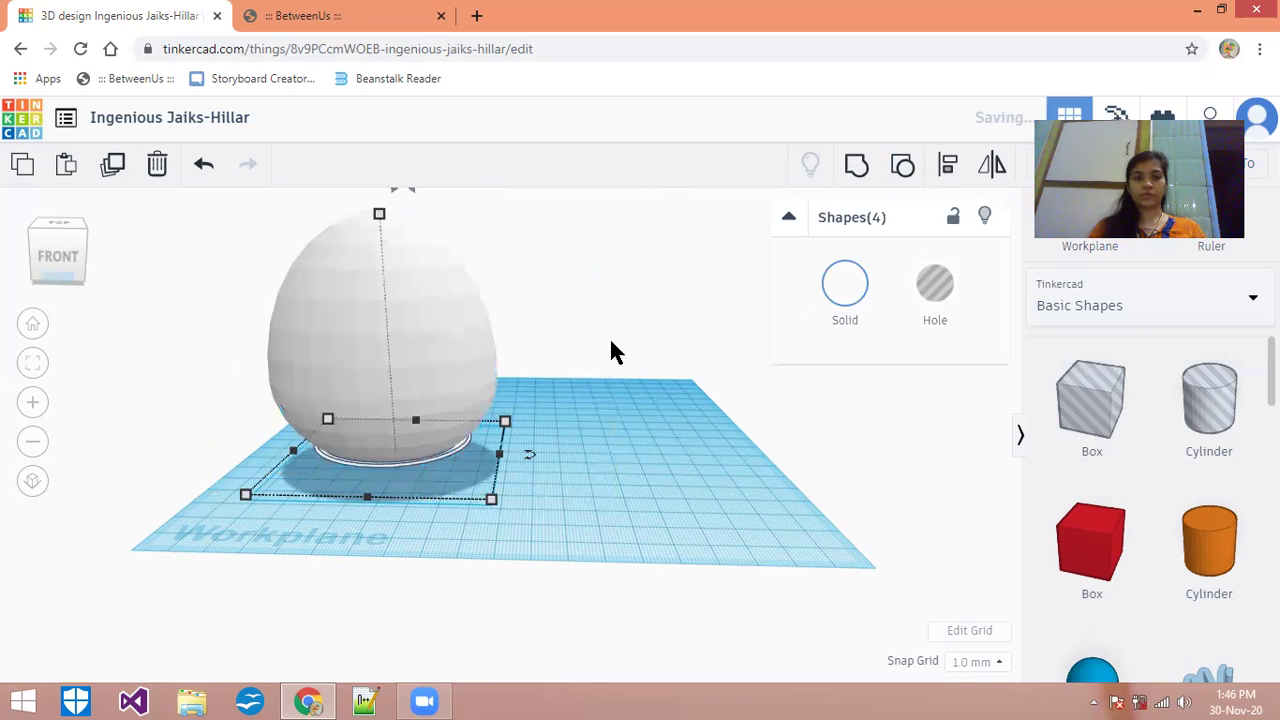
pyautogui.click(590, 345)
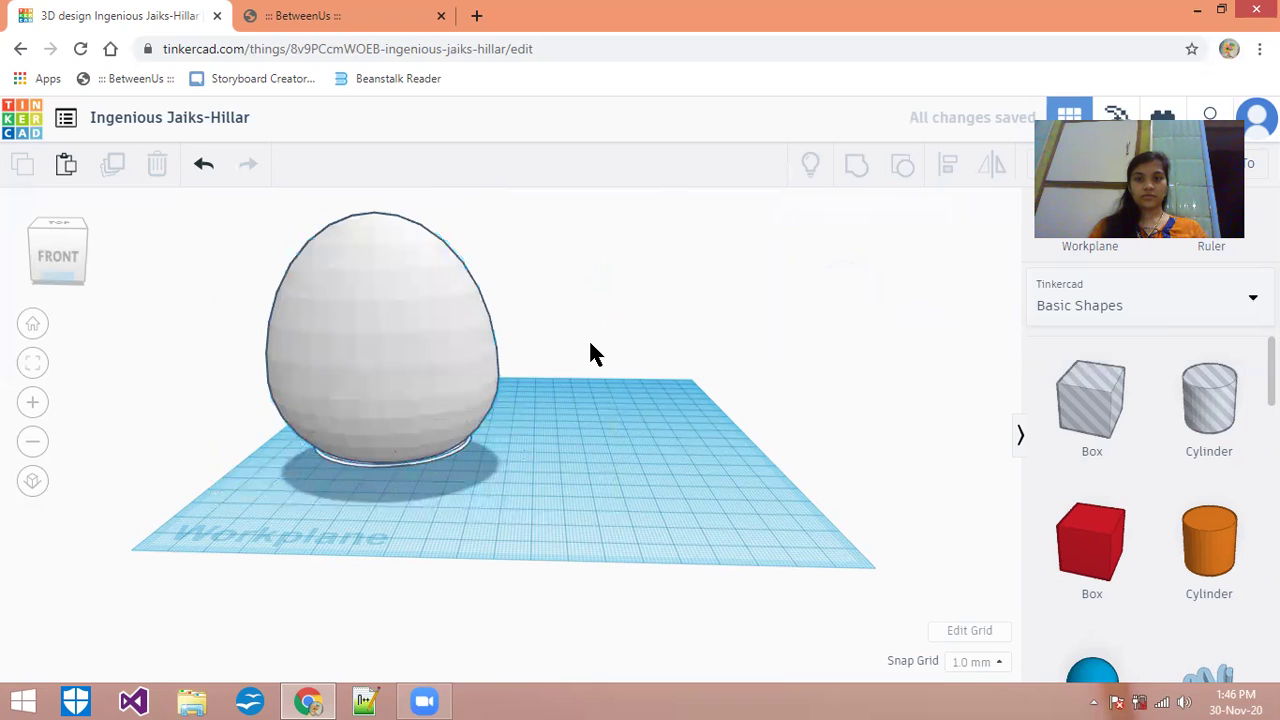
# Undo the grouping, then reselect both eggs and group them into a hollow egg again
pyautogui.hotkey('ctrl', 'z')
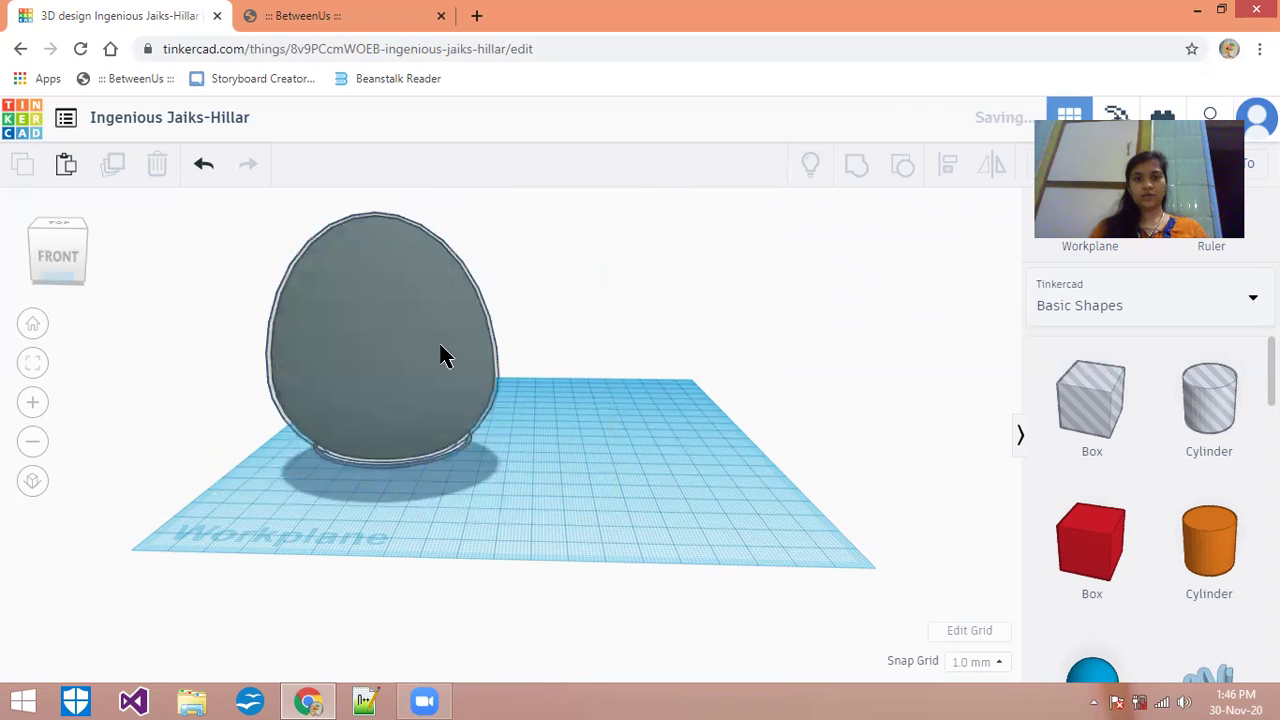
pyautogui.hotkey('ctrl', 'z')
pyautogui.moveTo(617, 343); pyautogui.dragTo(418, 343)
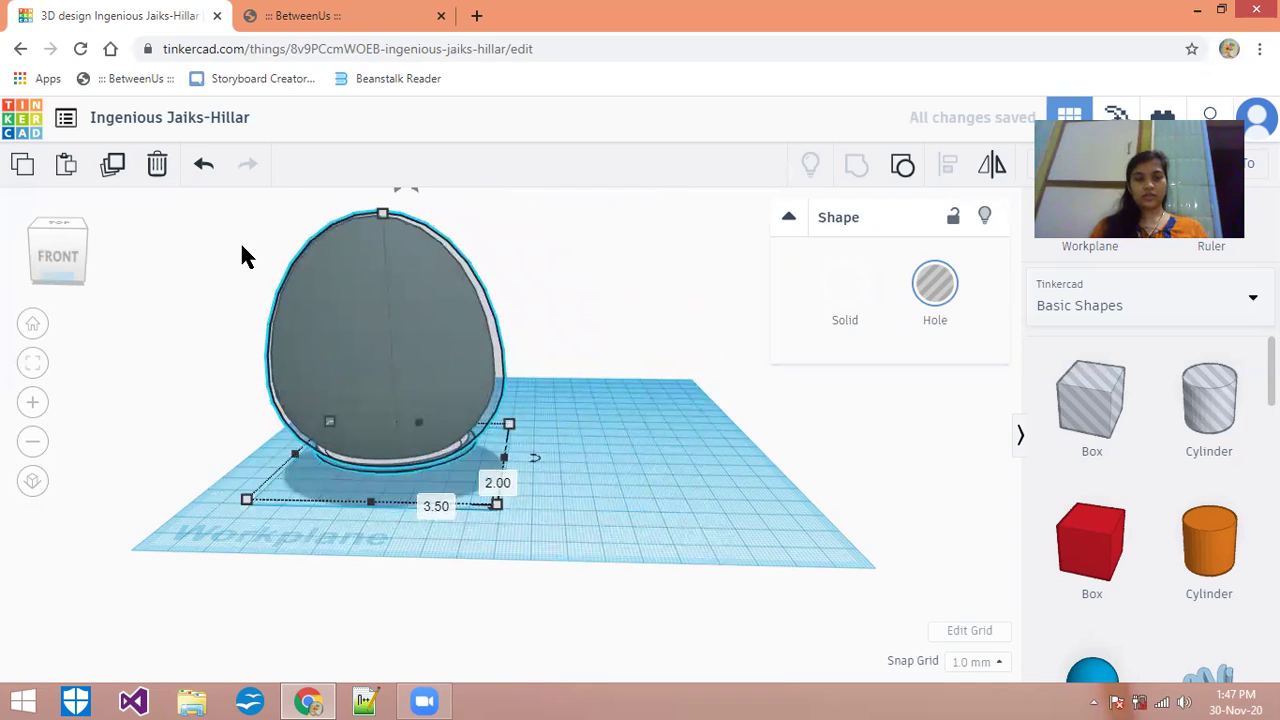
pyautogui.hotkey('ctrl', 'z')
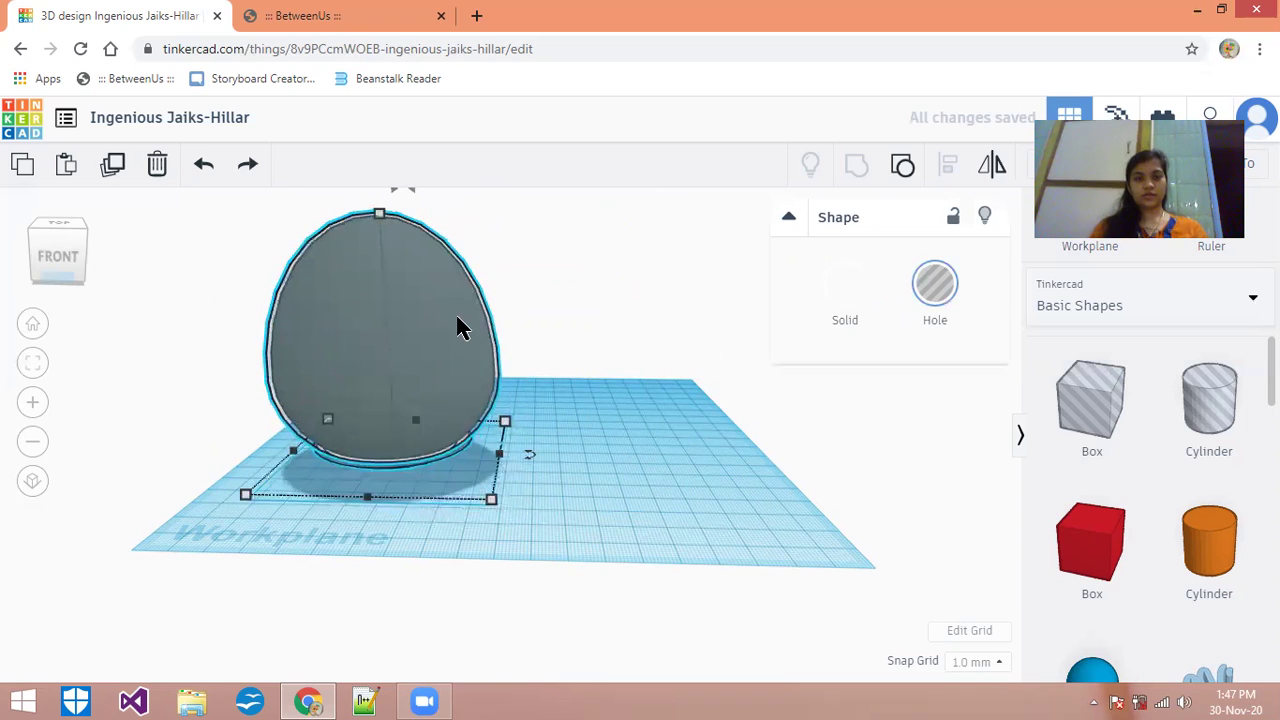
pyautogui.moveTo(248, 228); pyautogui.dragTo(626, 489)
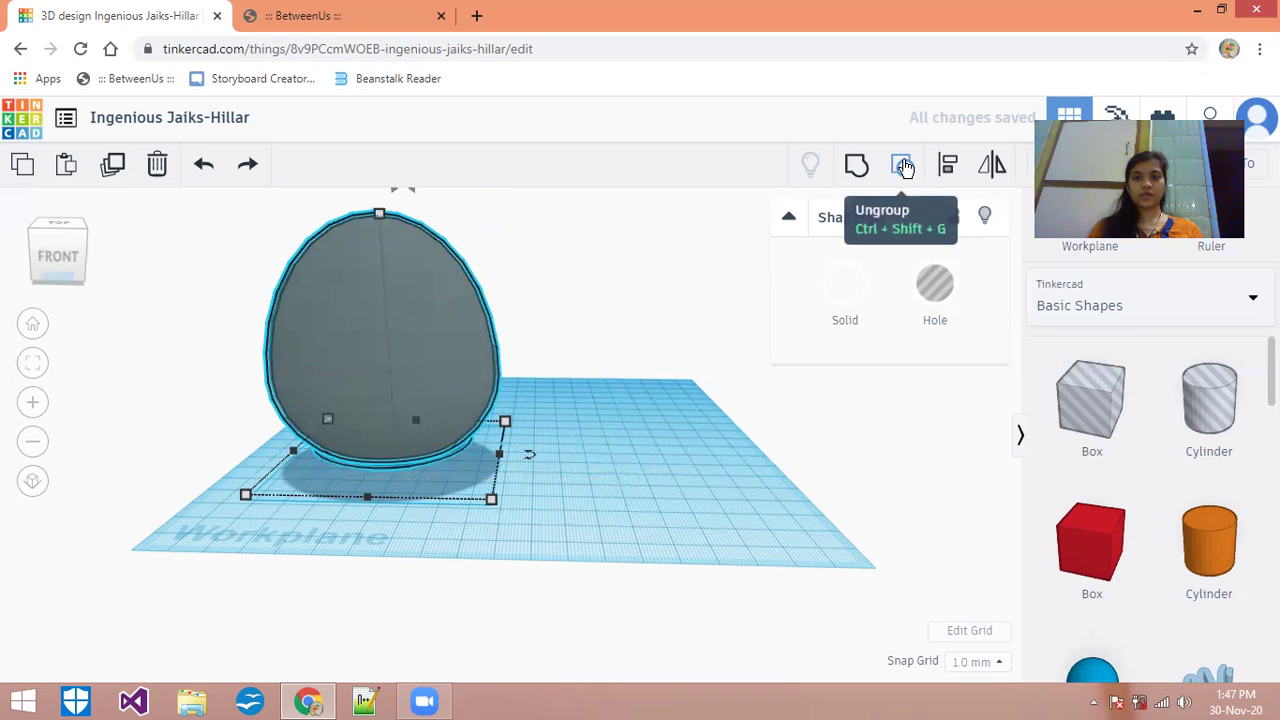
pyautogui.click(856, 167)
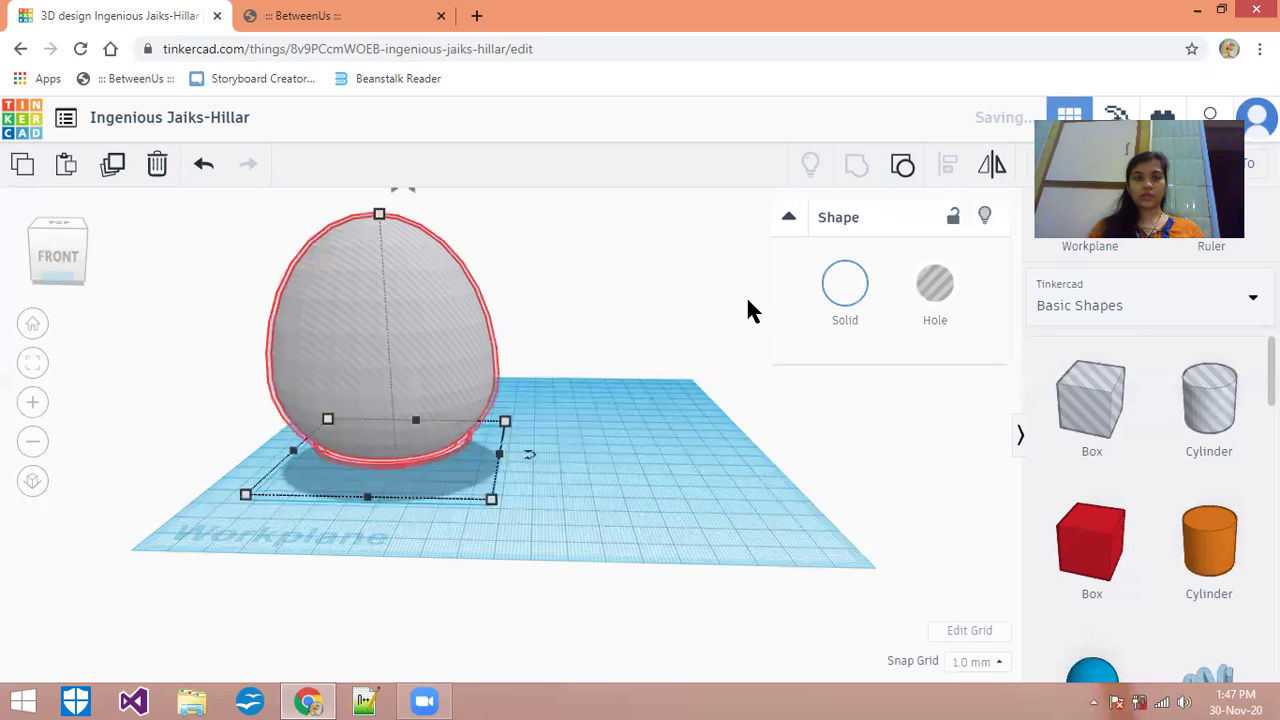
# Nudge the white disc into position on the workplane and open the shape category list
pyautogui.moveTo(365, 459); pyautogui.dragTo(414, 449)
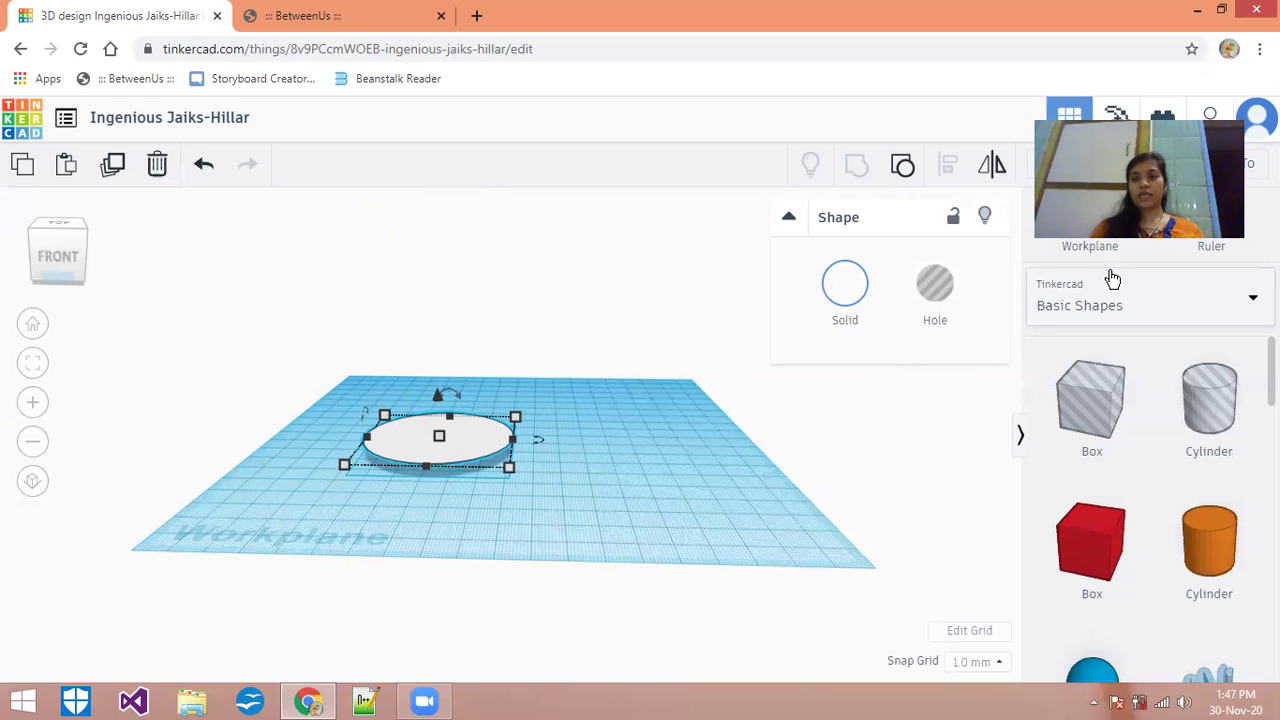
pyautogui.click(1107, 305)
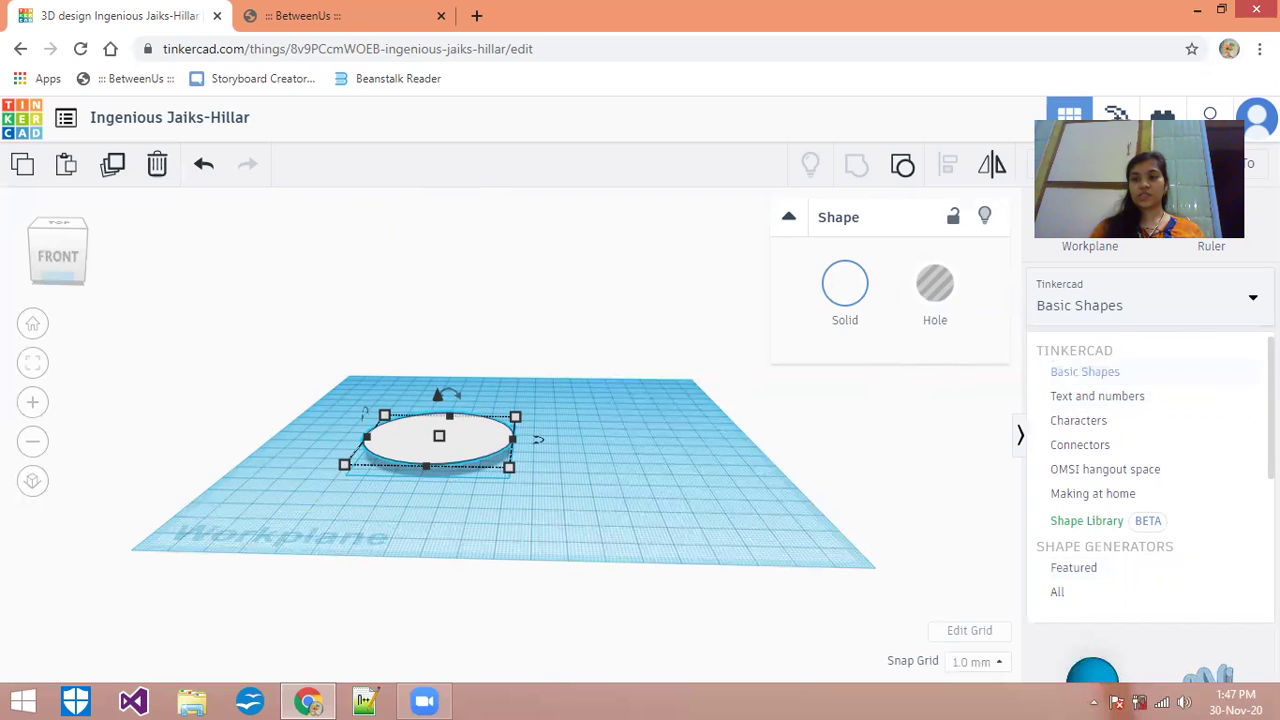
# Switch the shape library to Circuits Assemblies, then place and delete a test Glow circuit
pyautogui.click(1088, 290)
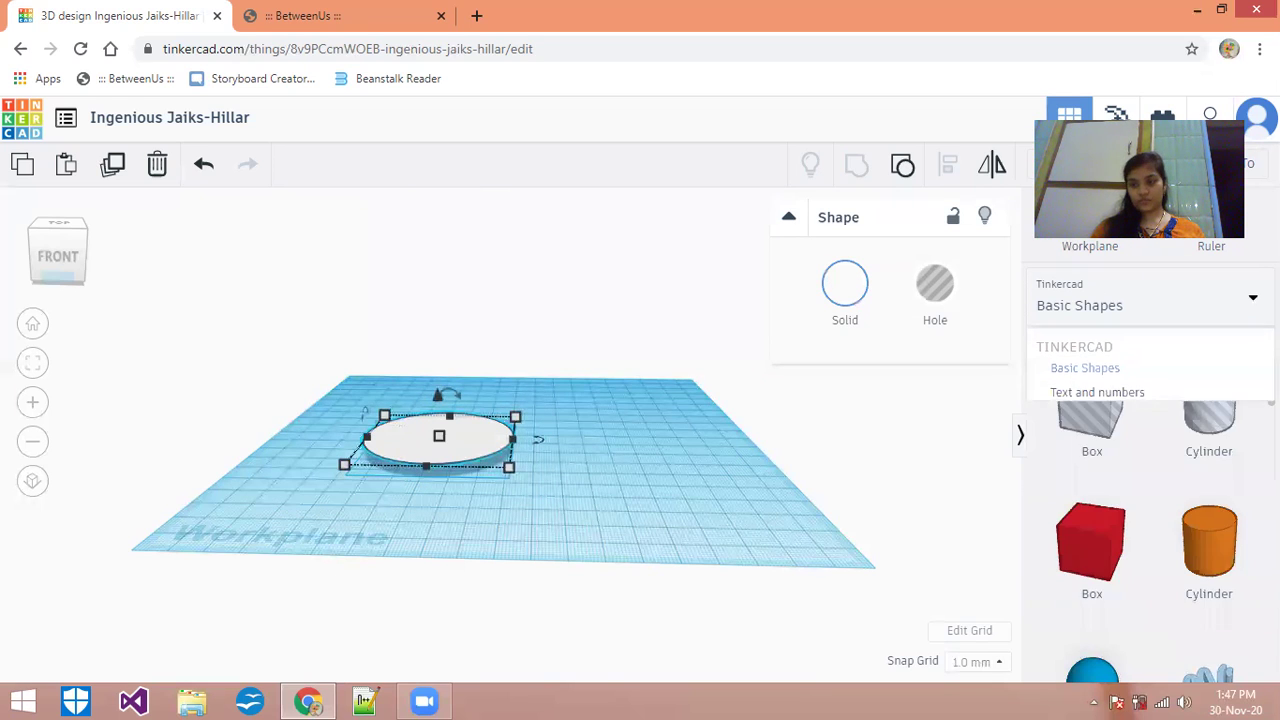
pyautogui.click(1166, 292)
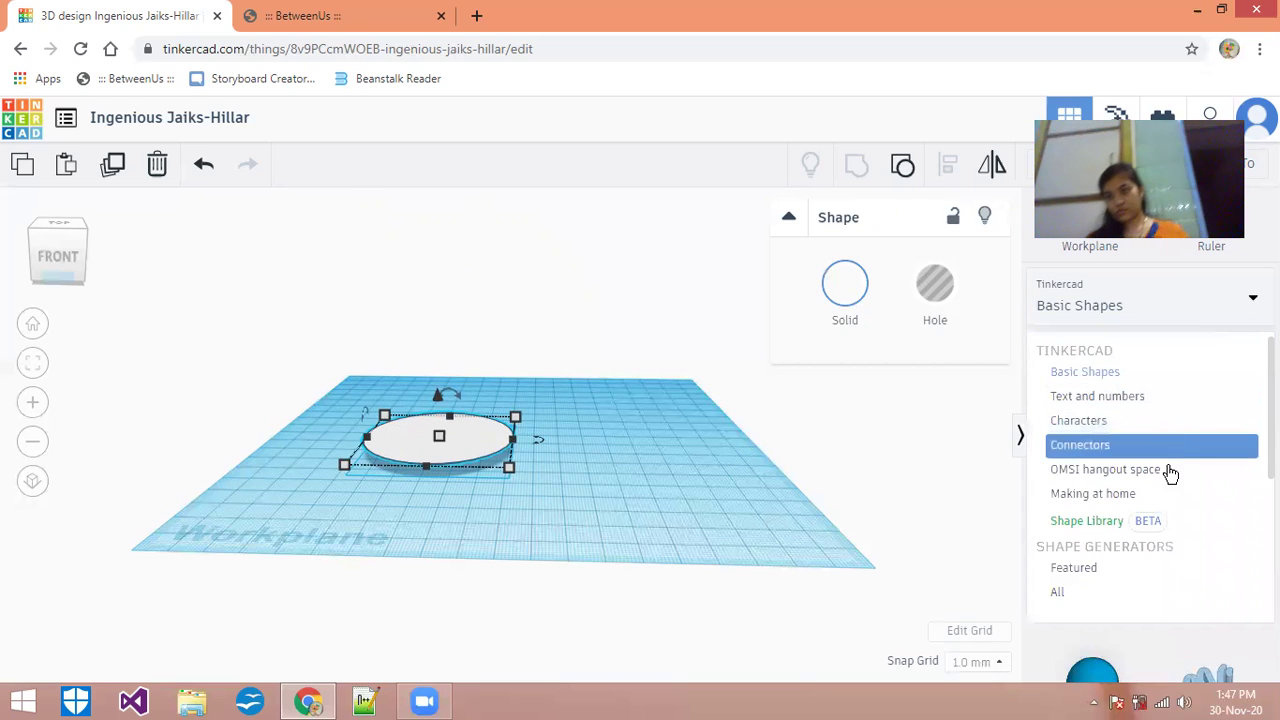
pyautogui.scroll(-3, 1150, 465)
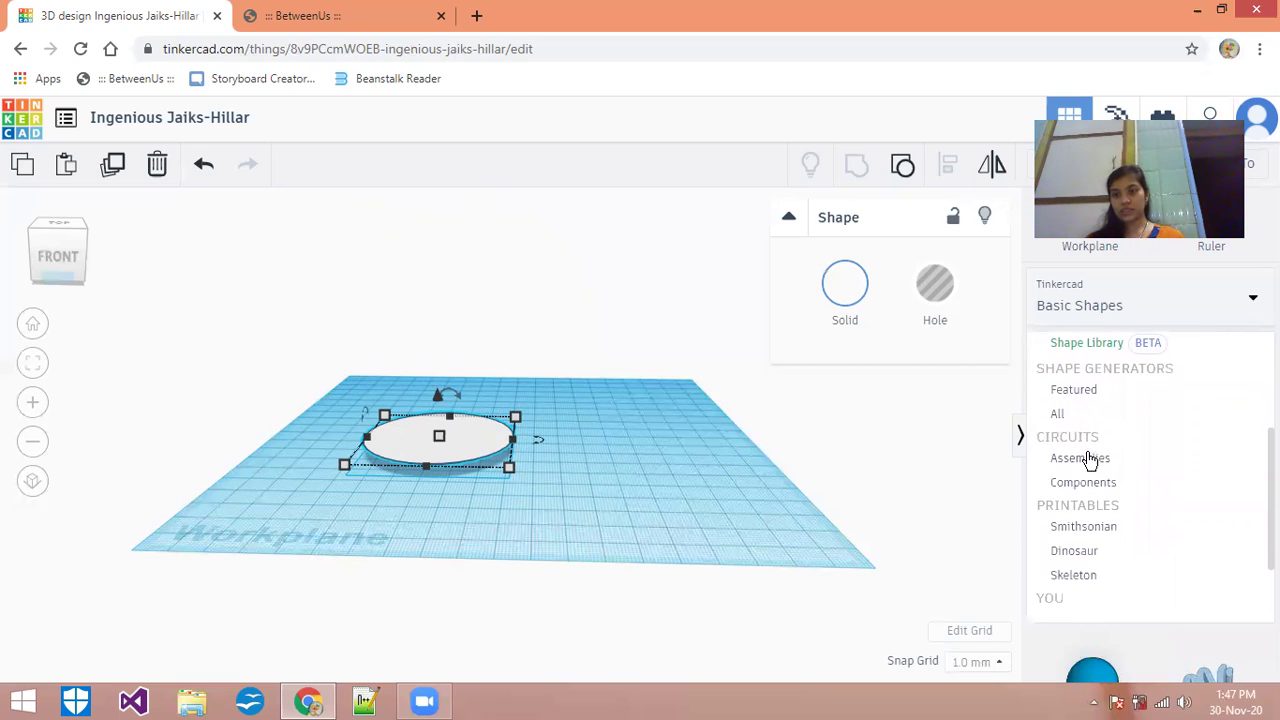
pyautogui.click(1099, 460)
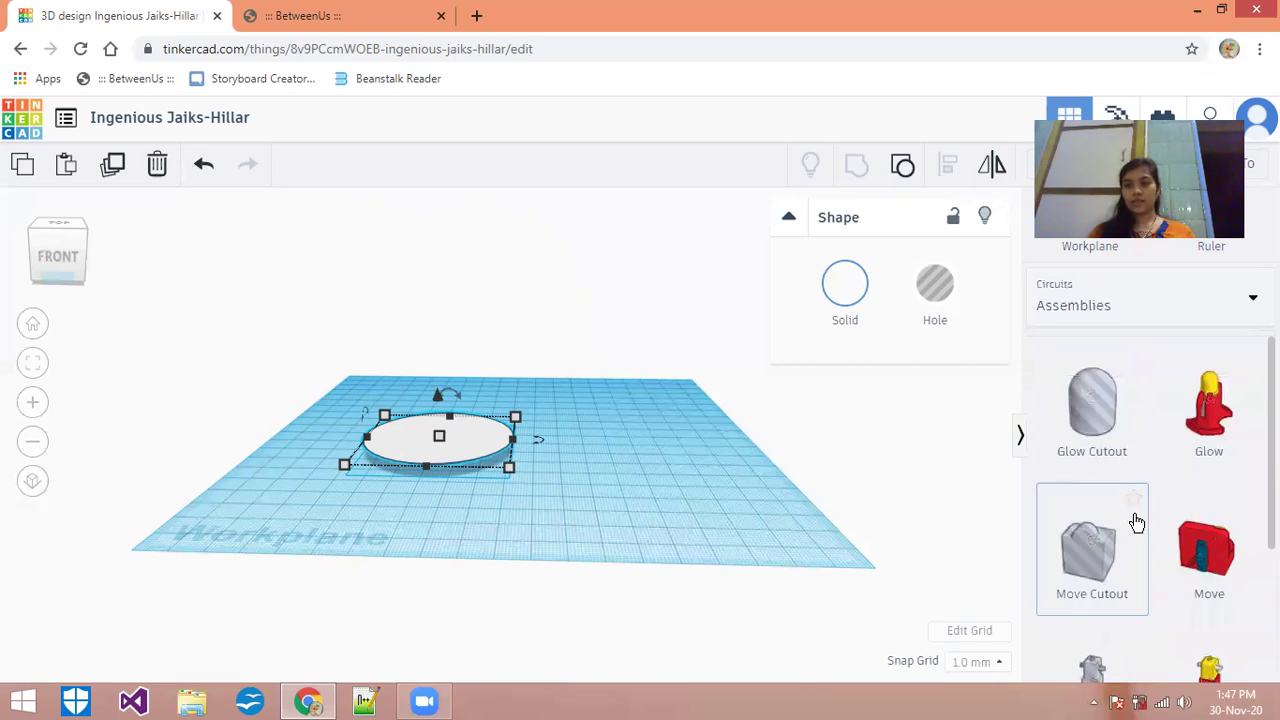
pyautogui.moveTo(1210, 393); pyautogui.dragTo(580, 400)
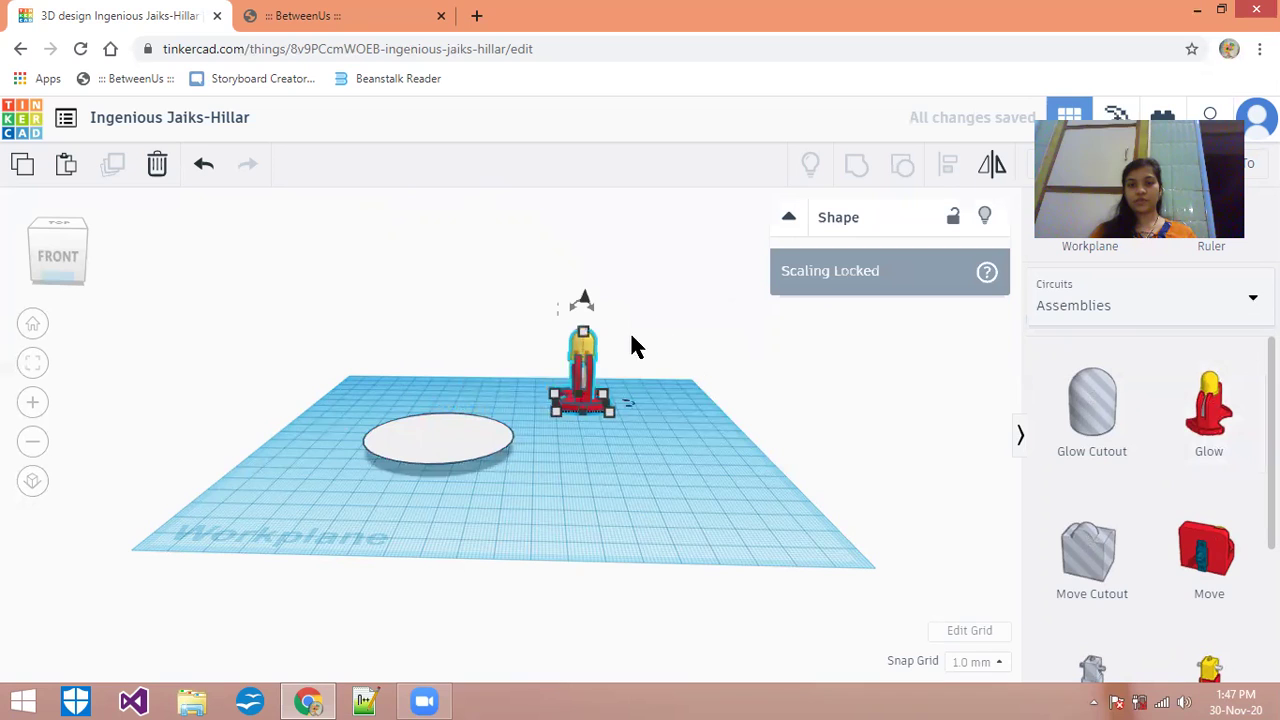
pyautogui.click(158, 164)
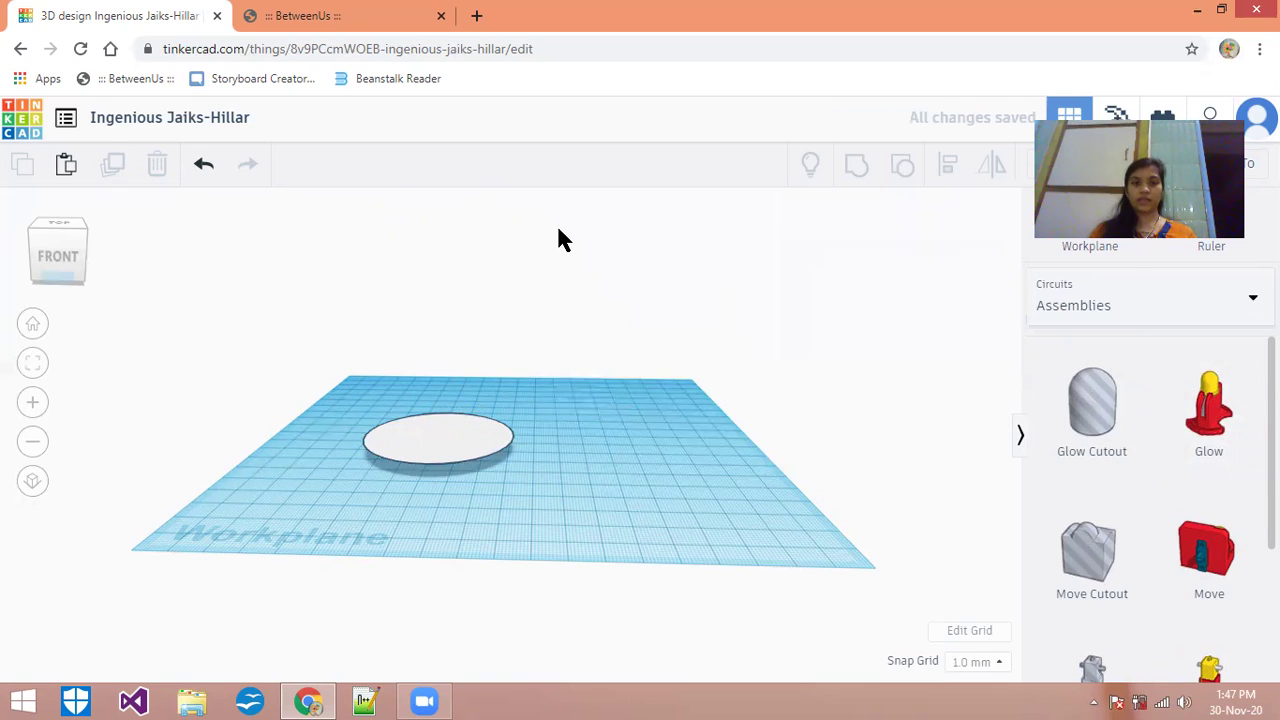
# Place a new workplane on the top face of the white disc
pyautogui.click(422, 440)
pyautogui.click(636, 402)
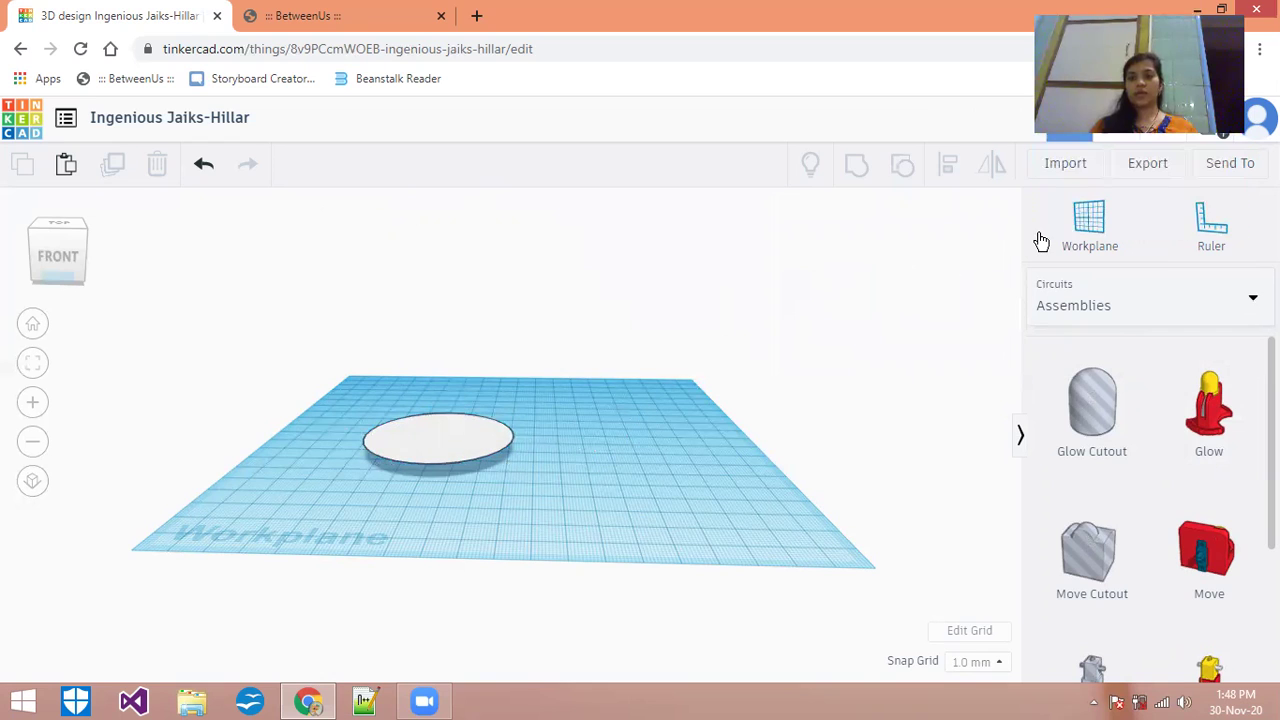
pyautogui.click(1040, 240)
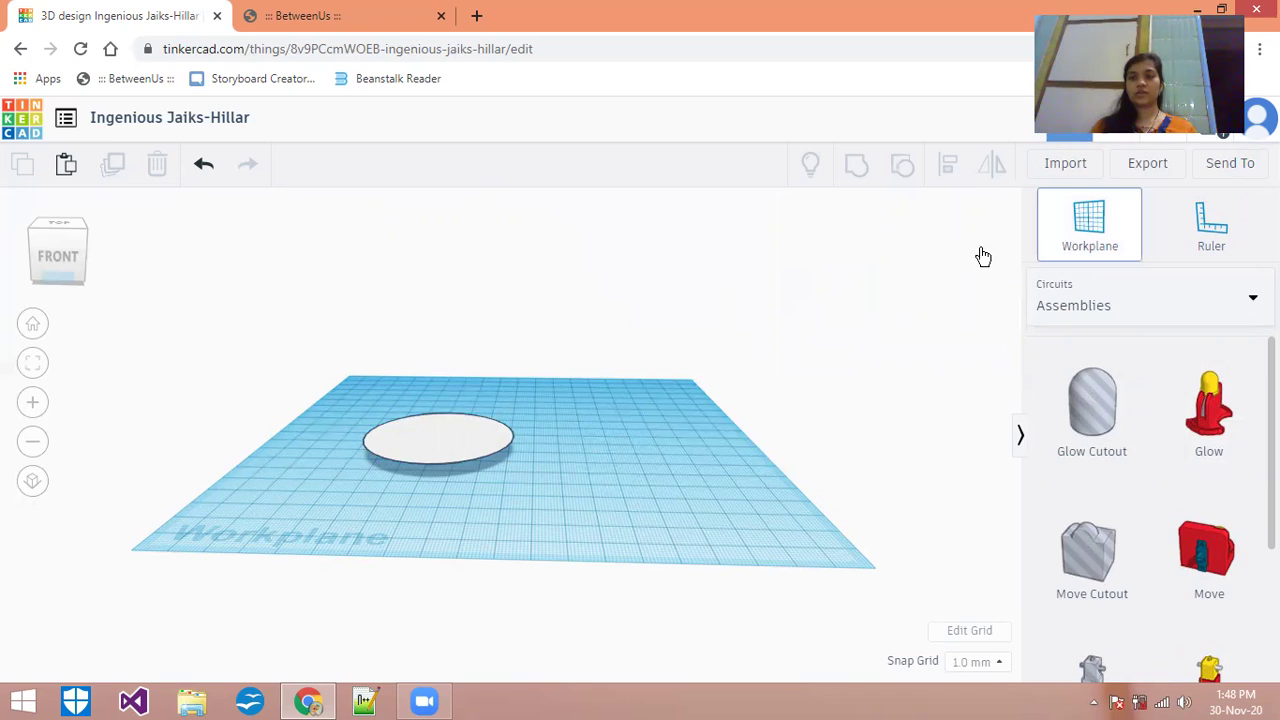
pyautogui.click(437, 440)
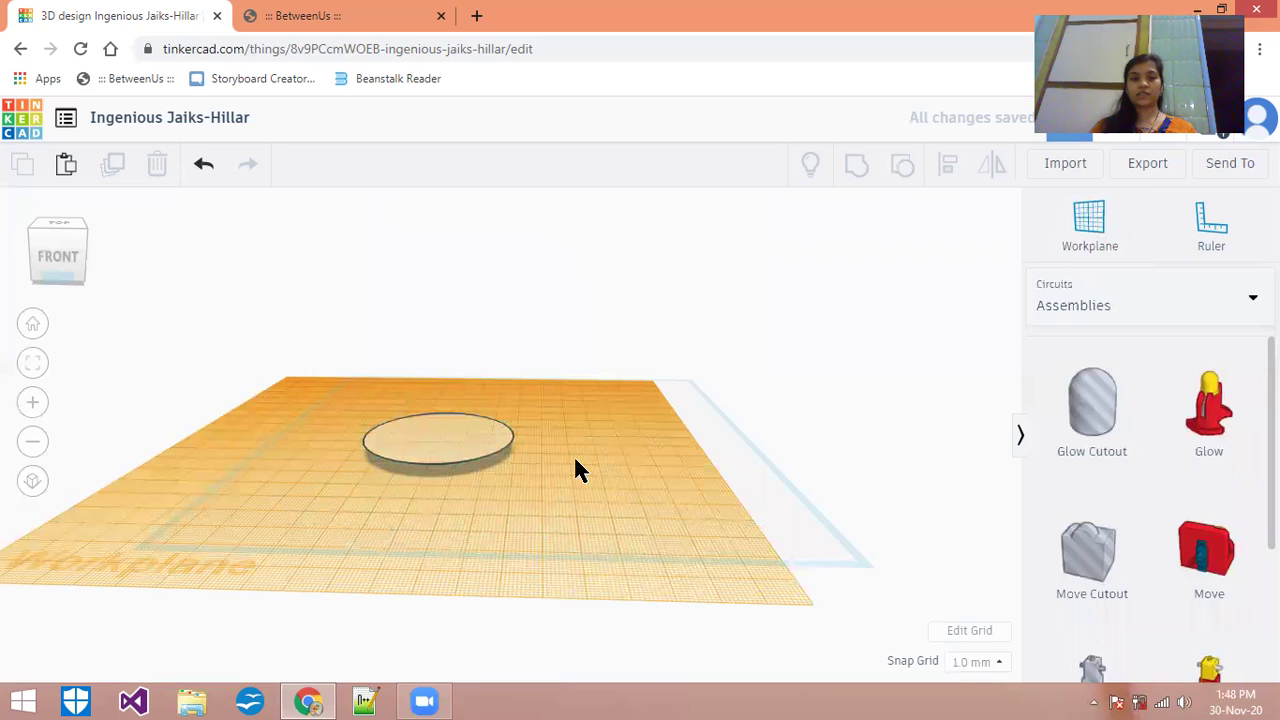
# Place a Glow circuit assembly on the middle of the disc and rotate it -90°
pyautogui.click(57, 254)
pyautogui.moveTo(55, 252); pyautogui.dragTo(56, 256)
pyautogui.click(56, 252)
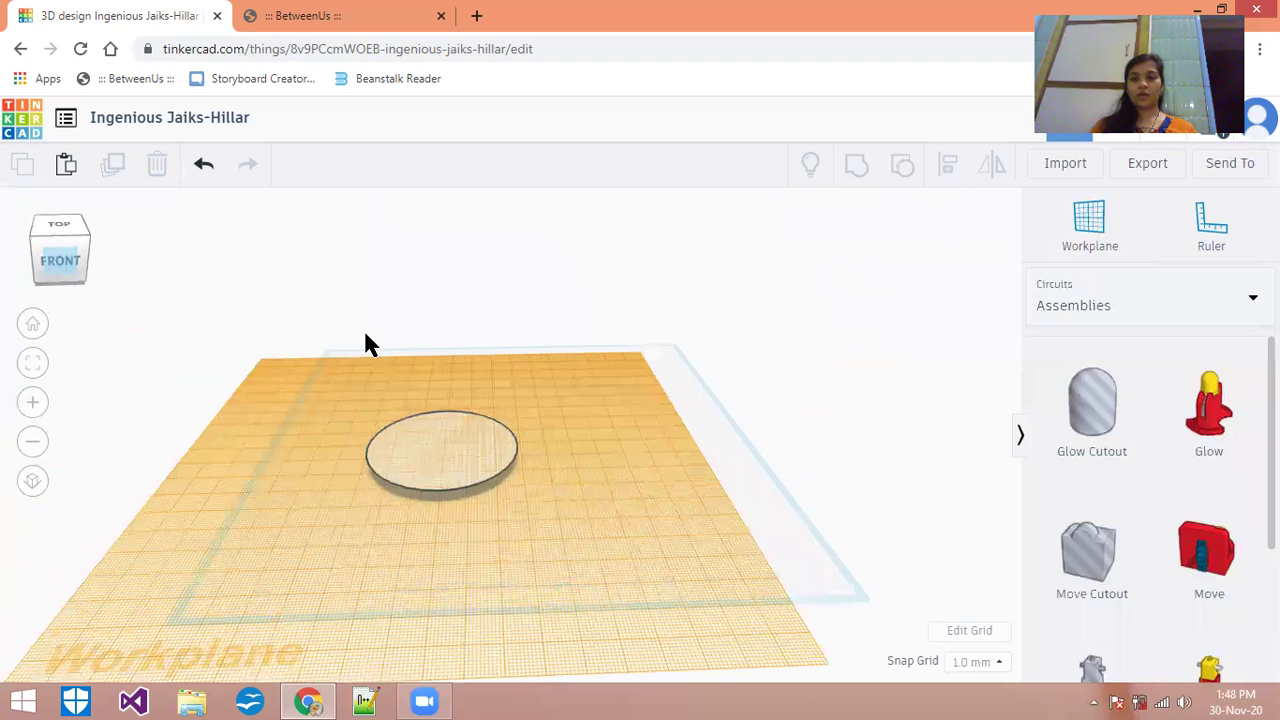
pyautogui.moveTo(1232, 408); pyautogui.dragTo(439, 440)
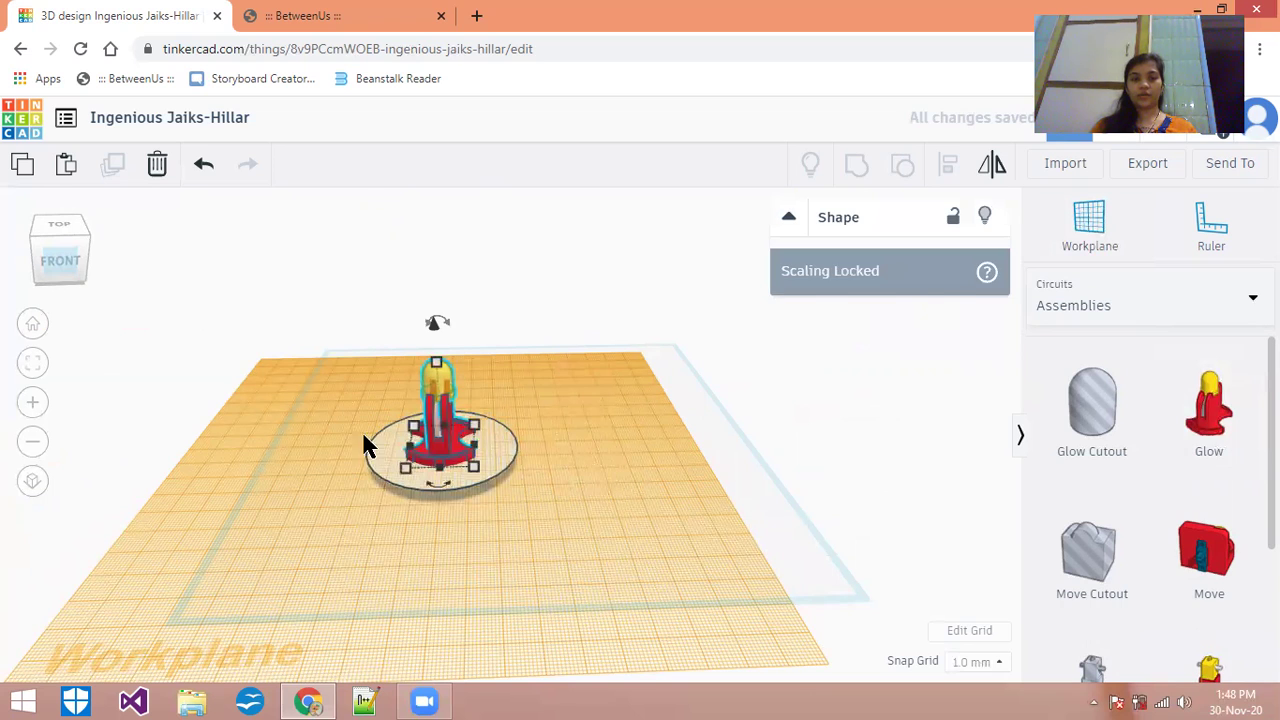
pyautogui.moveTo(440, 490); pyautogui.dragTo(487, 455)
# Check the placed Glow circuit's details, then bring up the shape category list
pyautogui.click(570, 536)
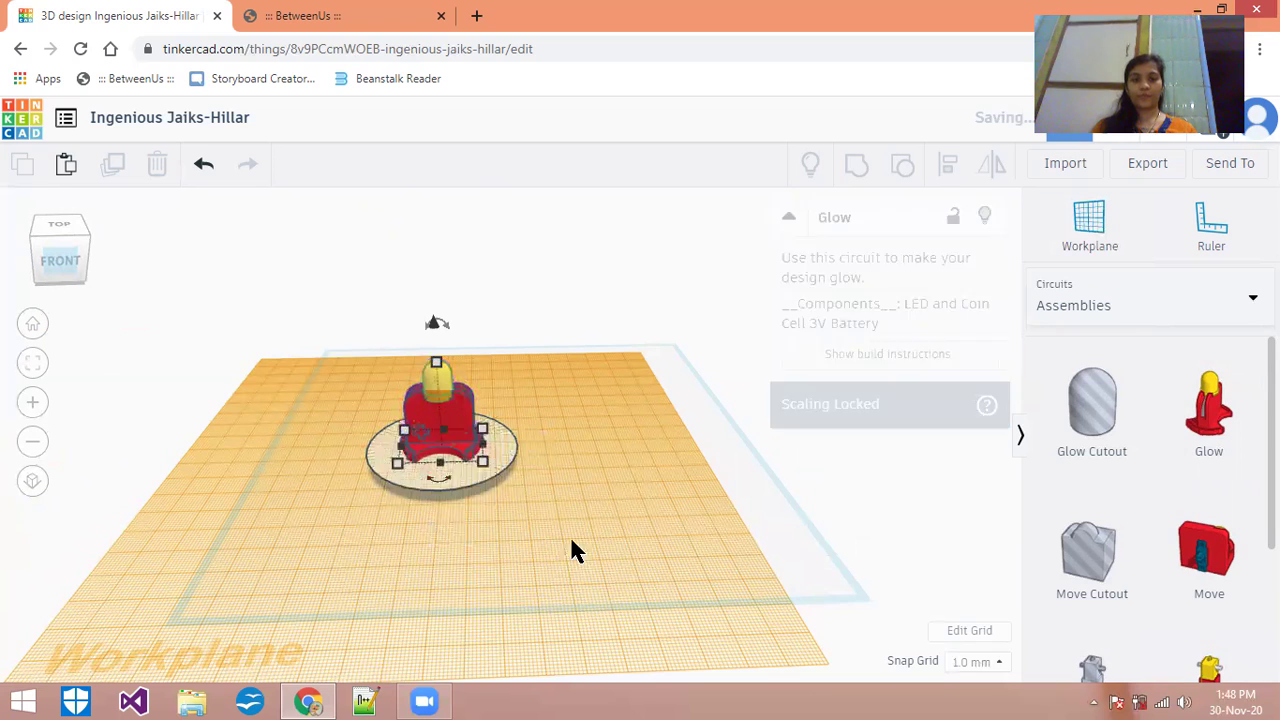
pyautogui.click(445, 435)
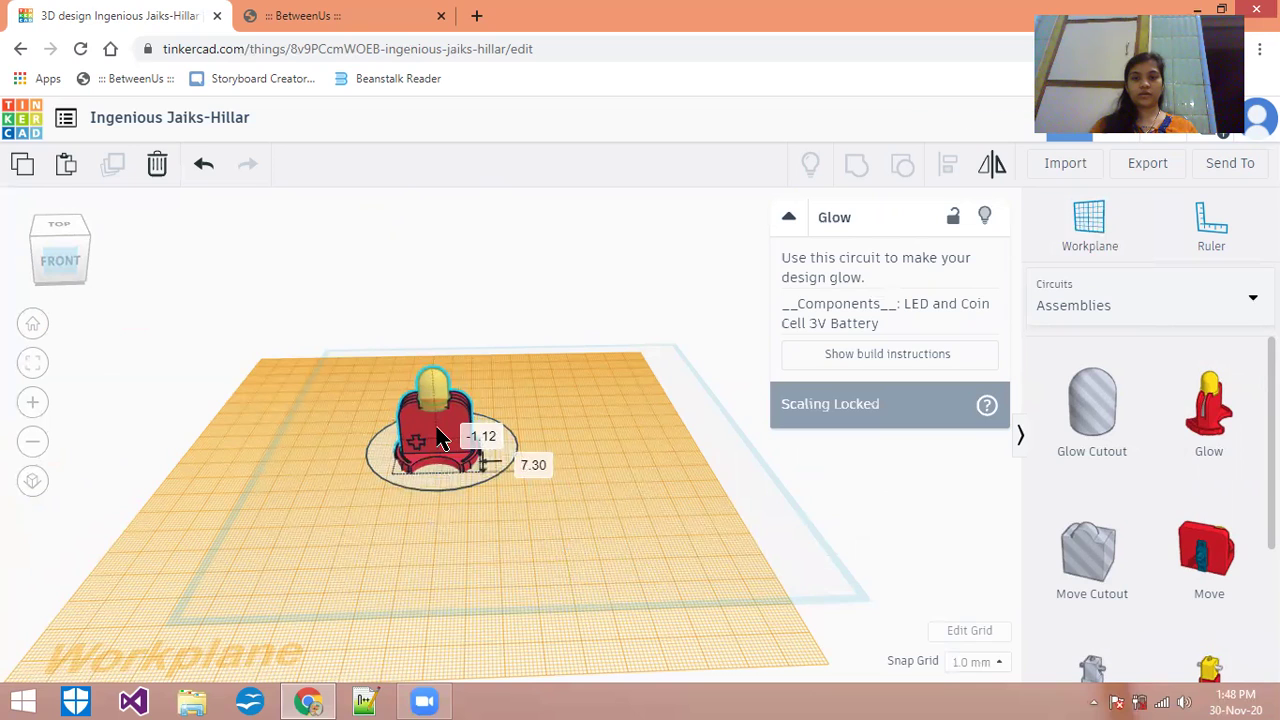
pyautogui.click(612, 540)
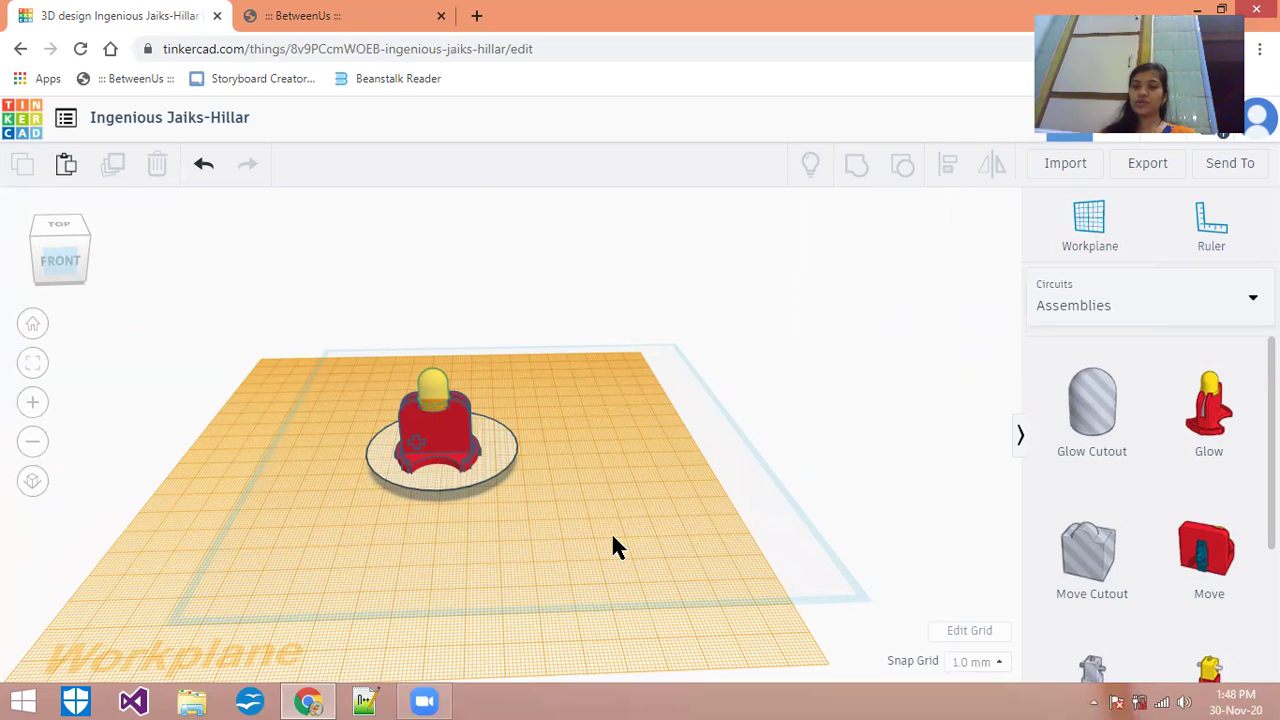
pyautogui.click(1128, 318)
# Add a Characters Chick Foot in front of the disc, duplicate it, and shift the copy right
pyautogui.click(1142, 434)
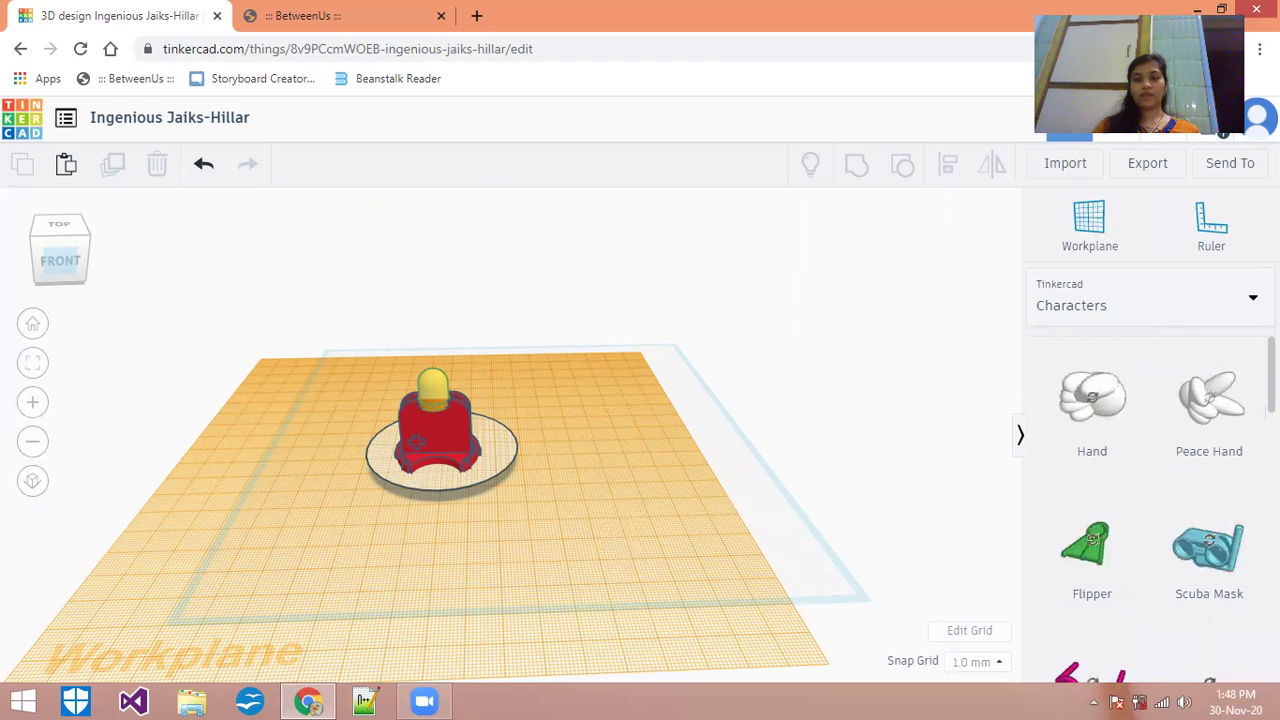
pyautogui.scroll(-2, 1150, 500)
pyautogui.scroll(-4, 1238, 497)
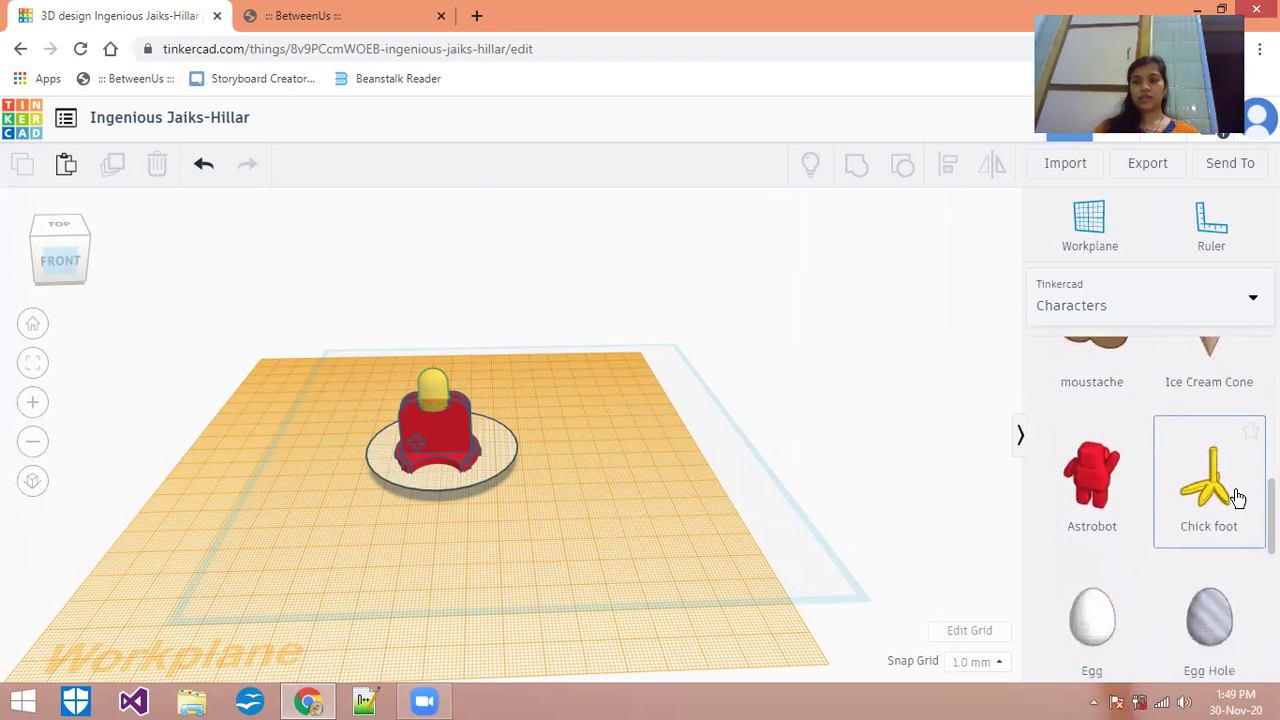
pyautogui.click(1238, 497)
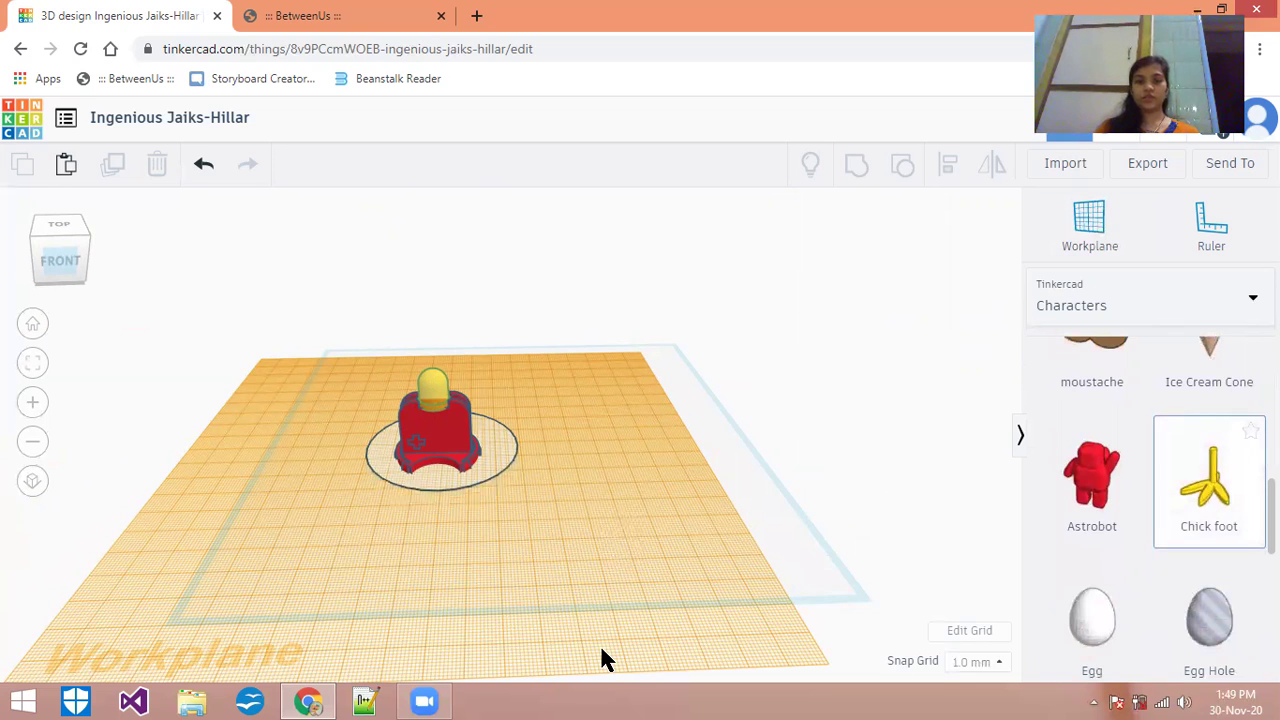
pyautogui.click(383, 555)
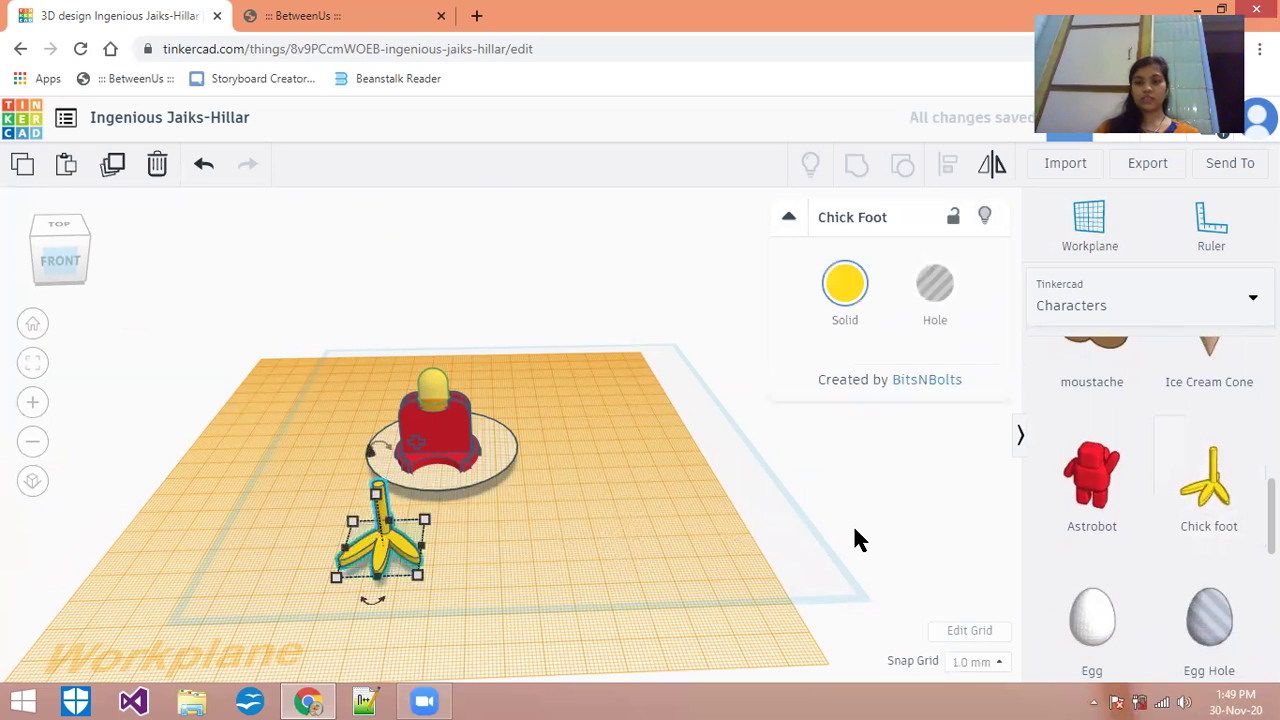
pyautogui.click(112, 163)
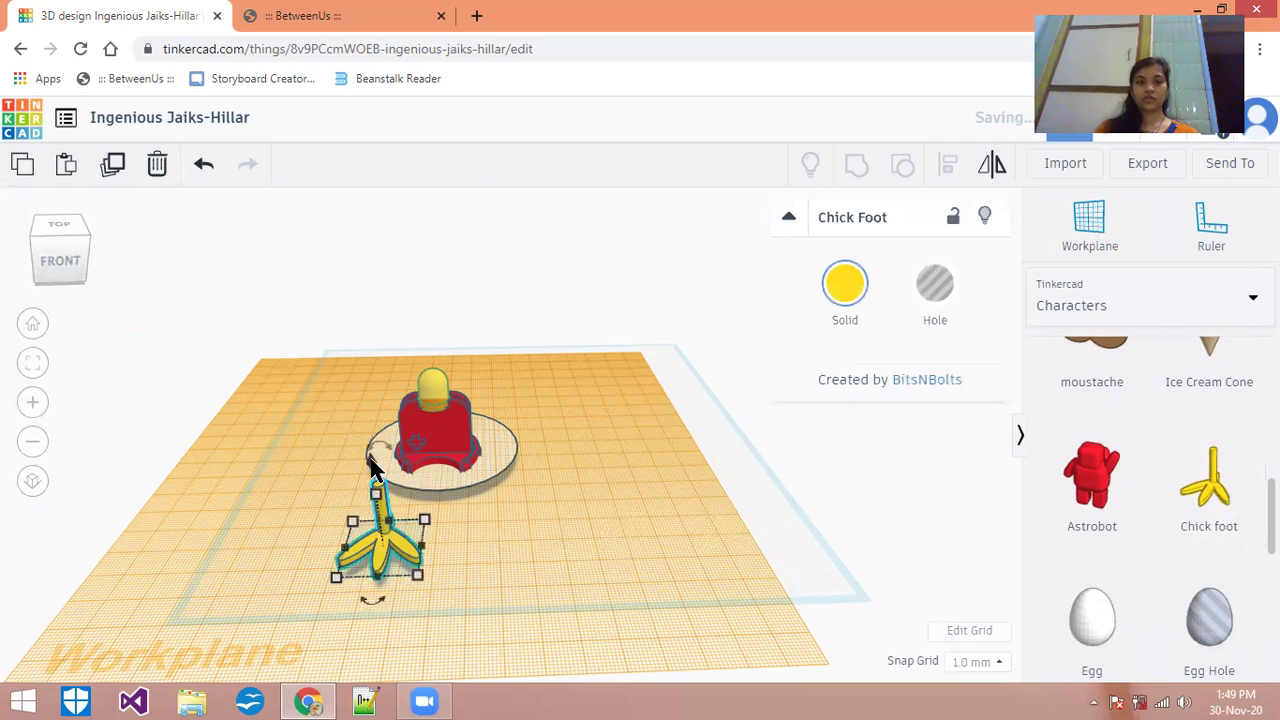
pyautogui.moveTo(380, 540); pyautogui.dragTo(499, 536)
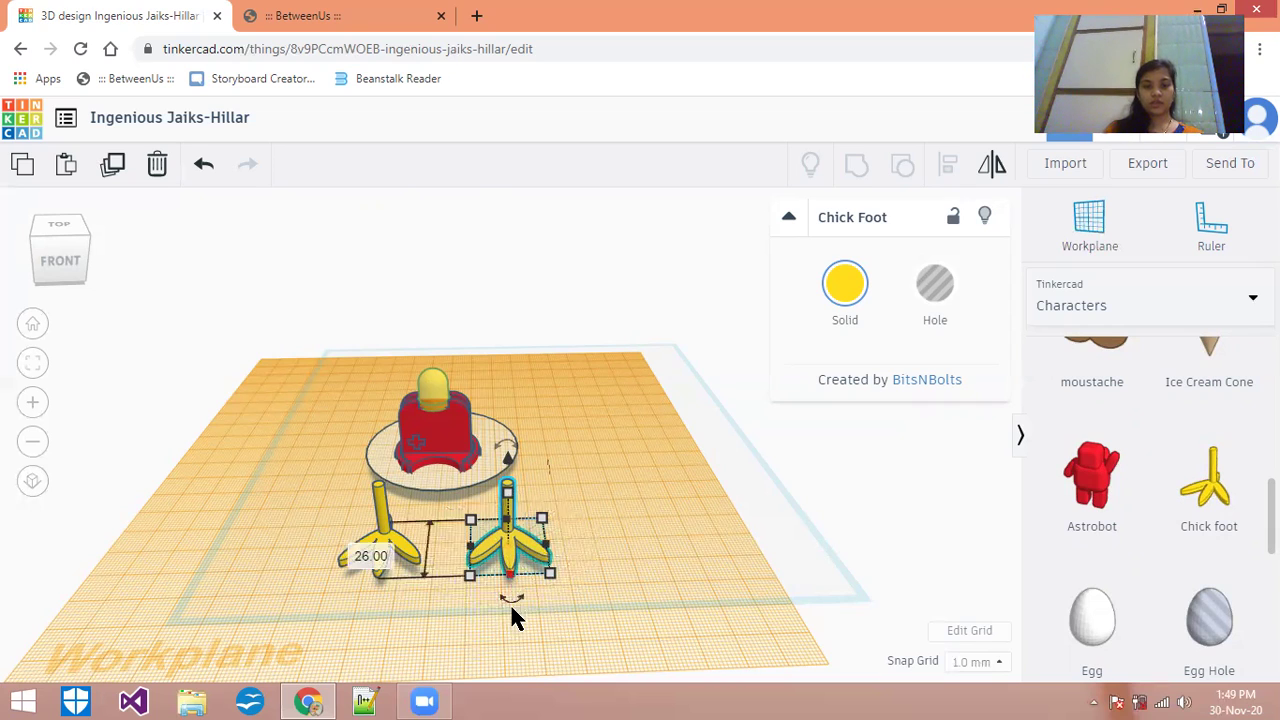
# Delete the extra chick foot copy and select the remaining foot
pyautogui.click(157, 163)
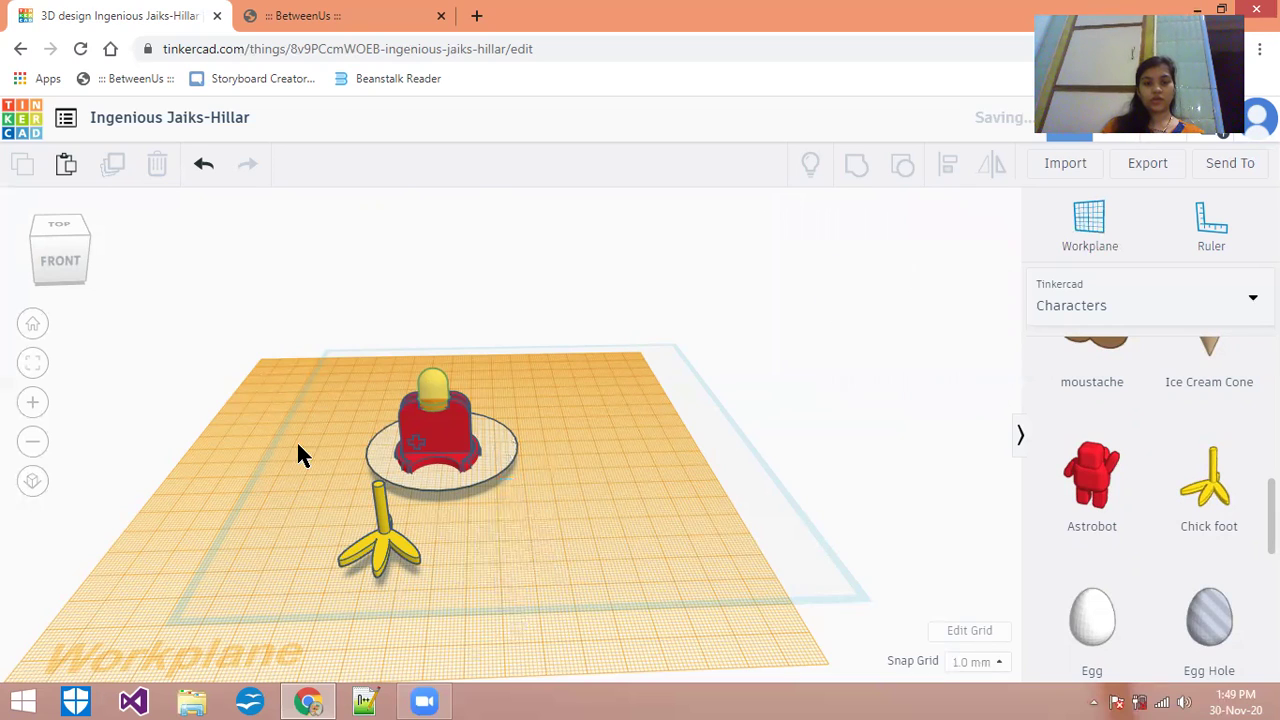
pyautogui.click(390, 548)
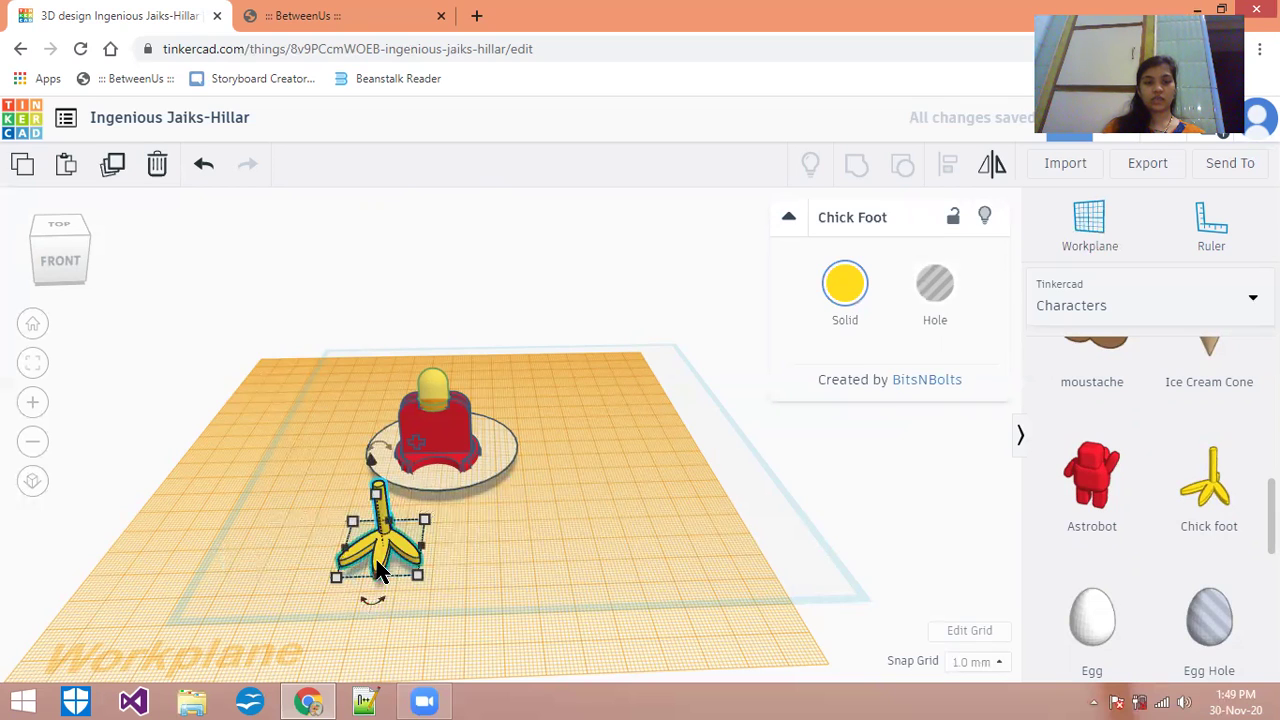
pyautogui.click(358, 534)
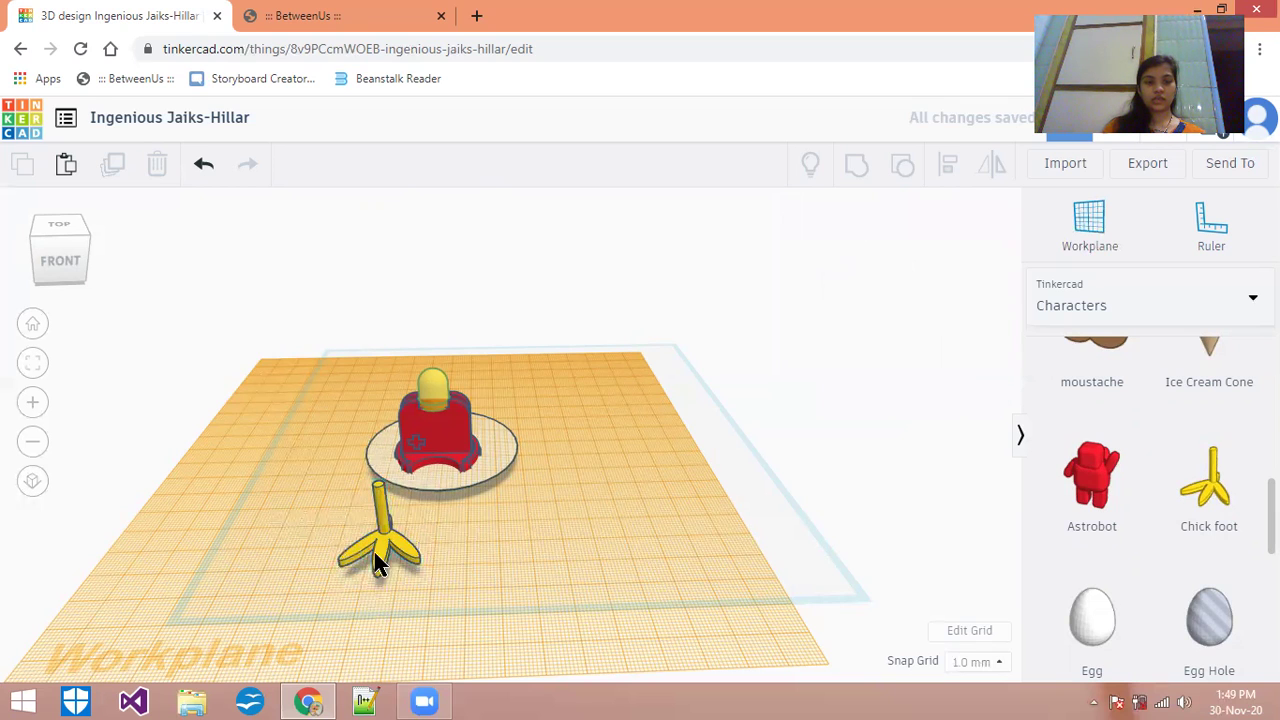
pyautogui.click(384, 558)
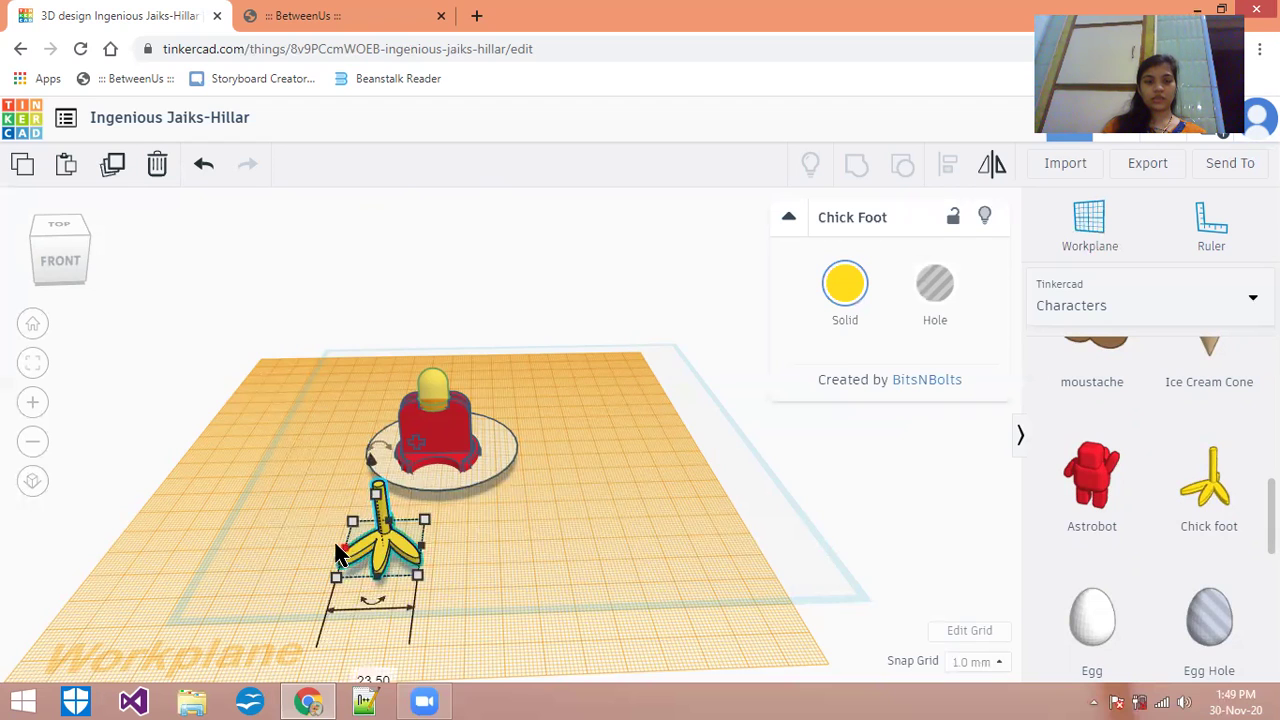
# Resize the chick foot to 37.07 wide and 41 tall, then duplicate it
pyautogui.click(341, 626)
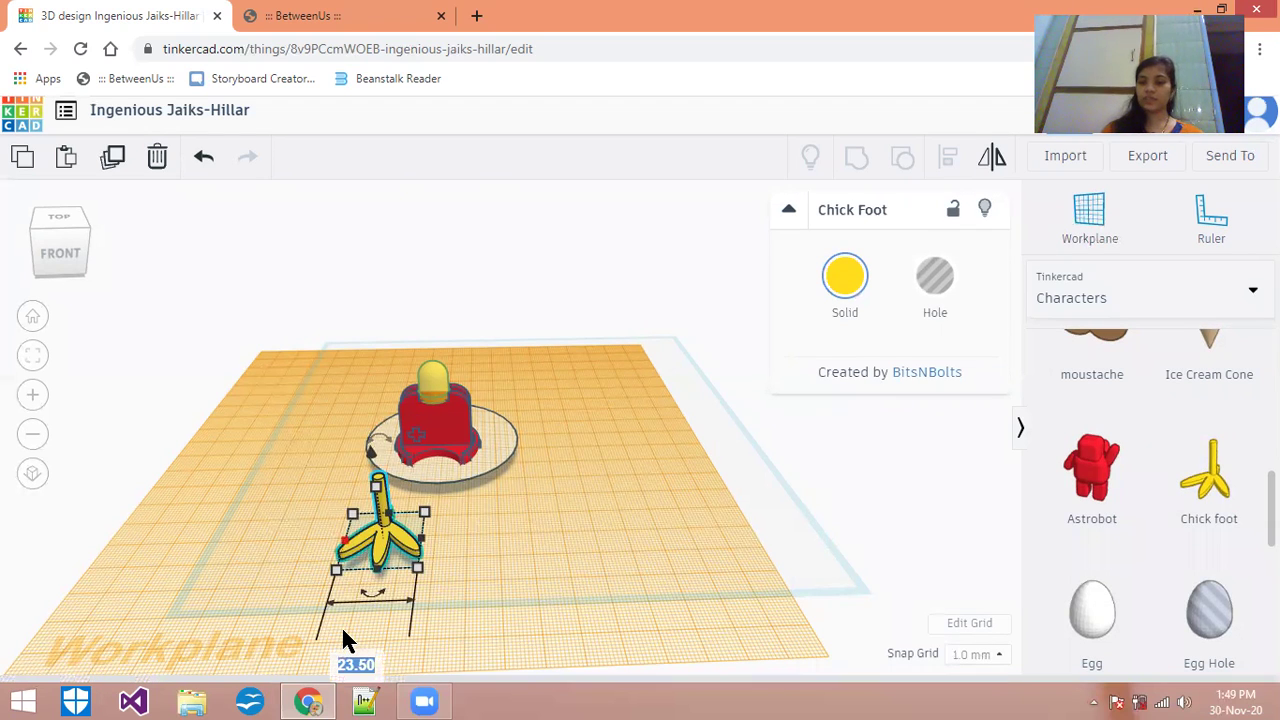
pyautogui.write('37.07')
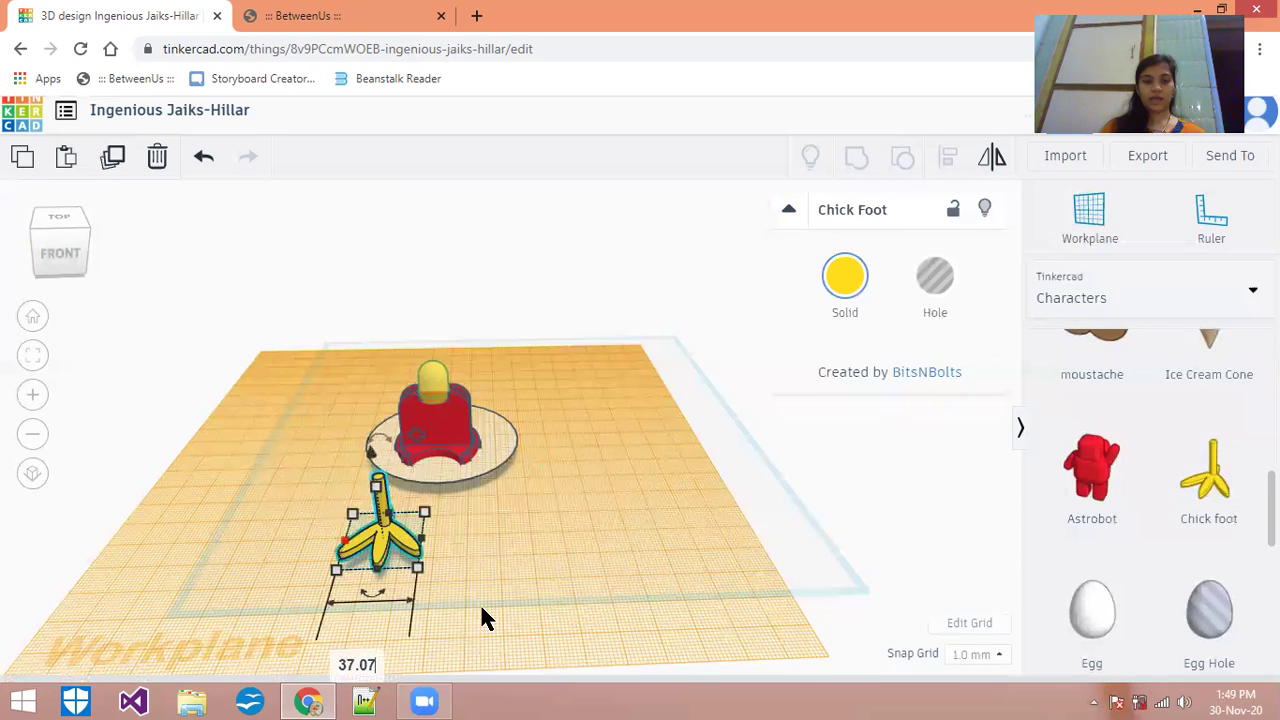
pyautogui.press('Return')
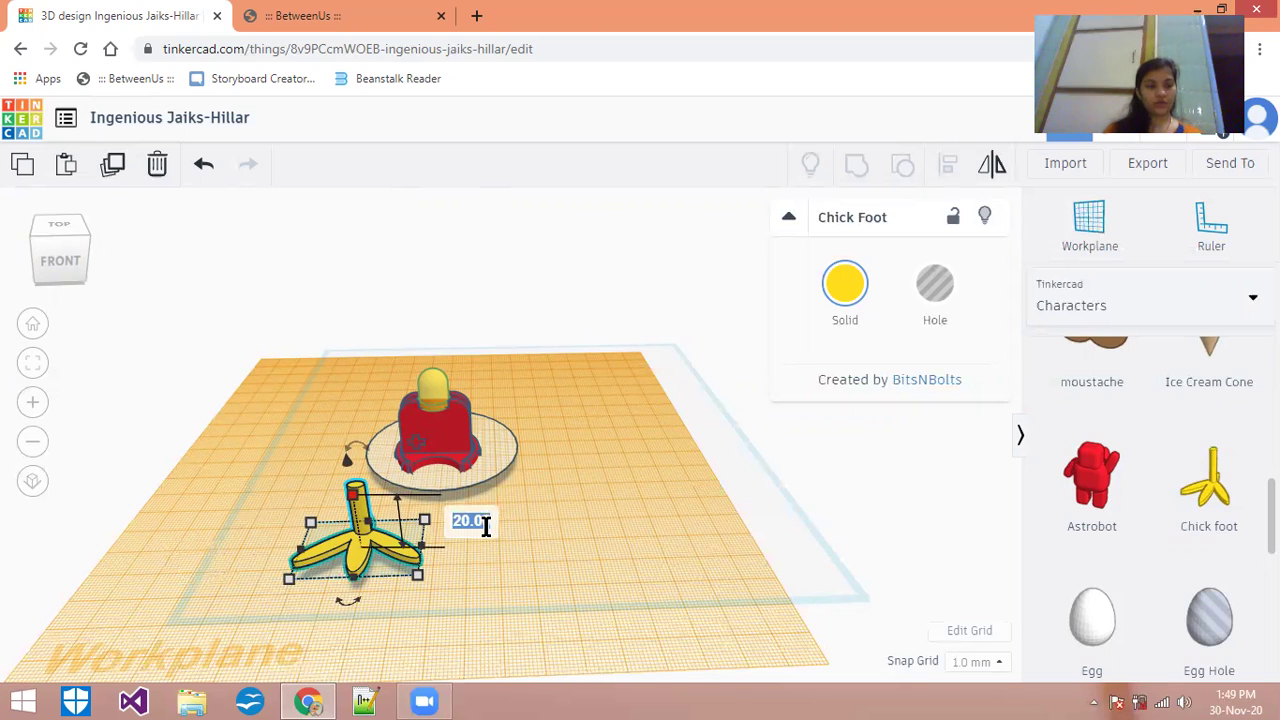
pyautogui.write('41')
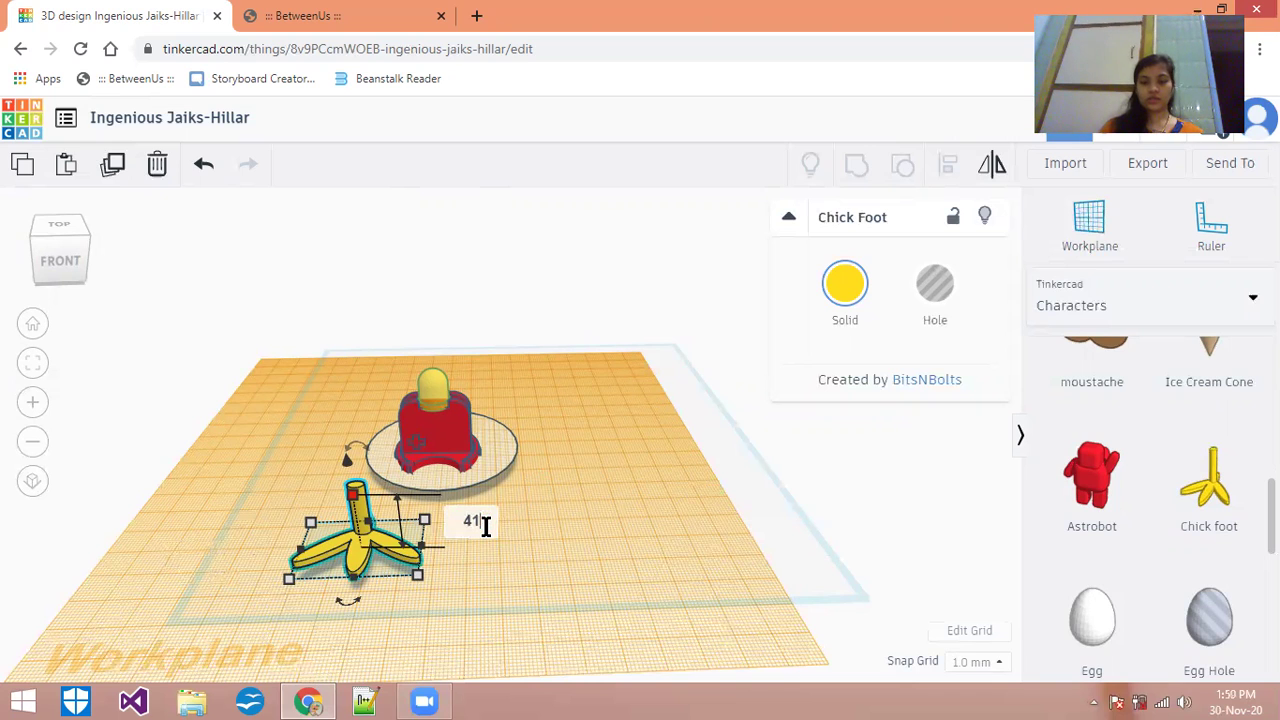
pyautogui.press('Return')
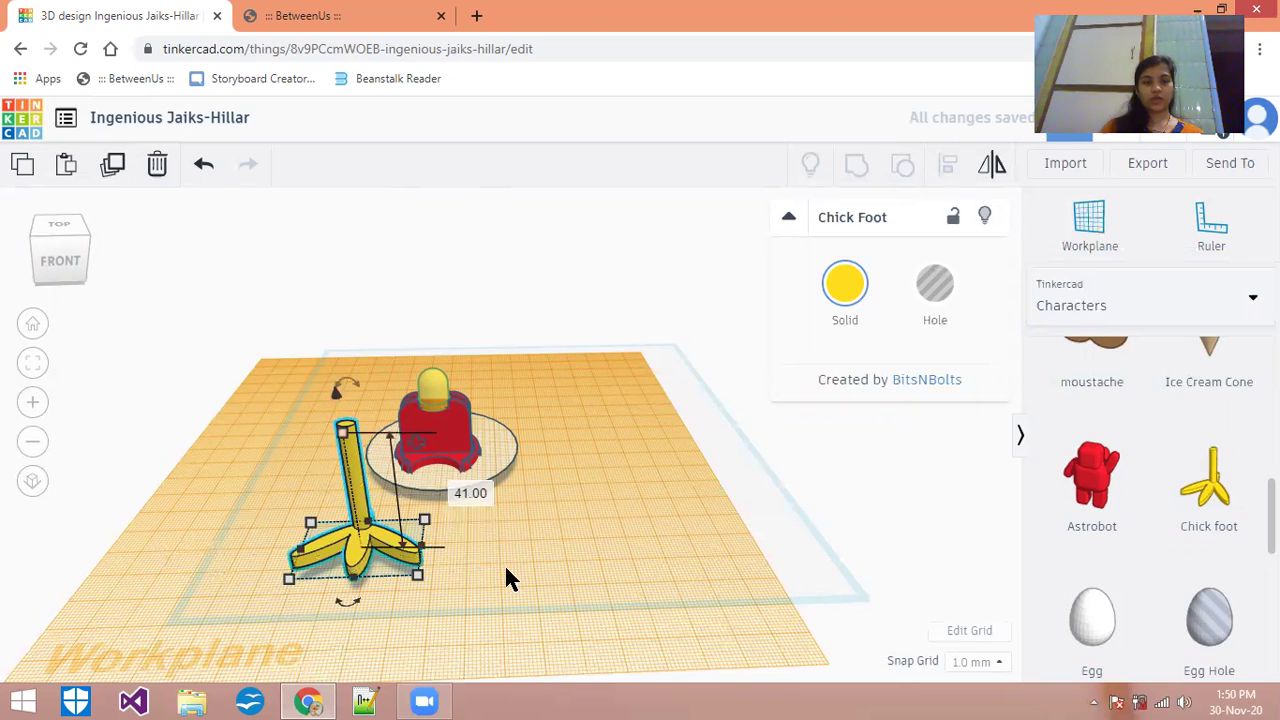
pyautogui.click(114, 164)
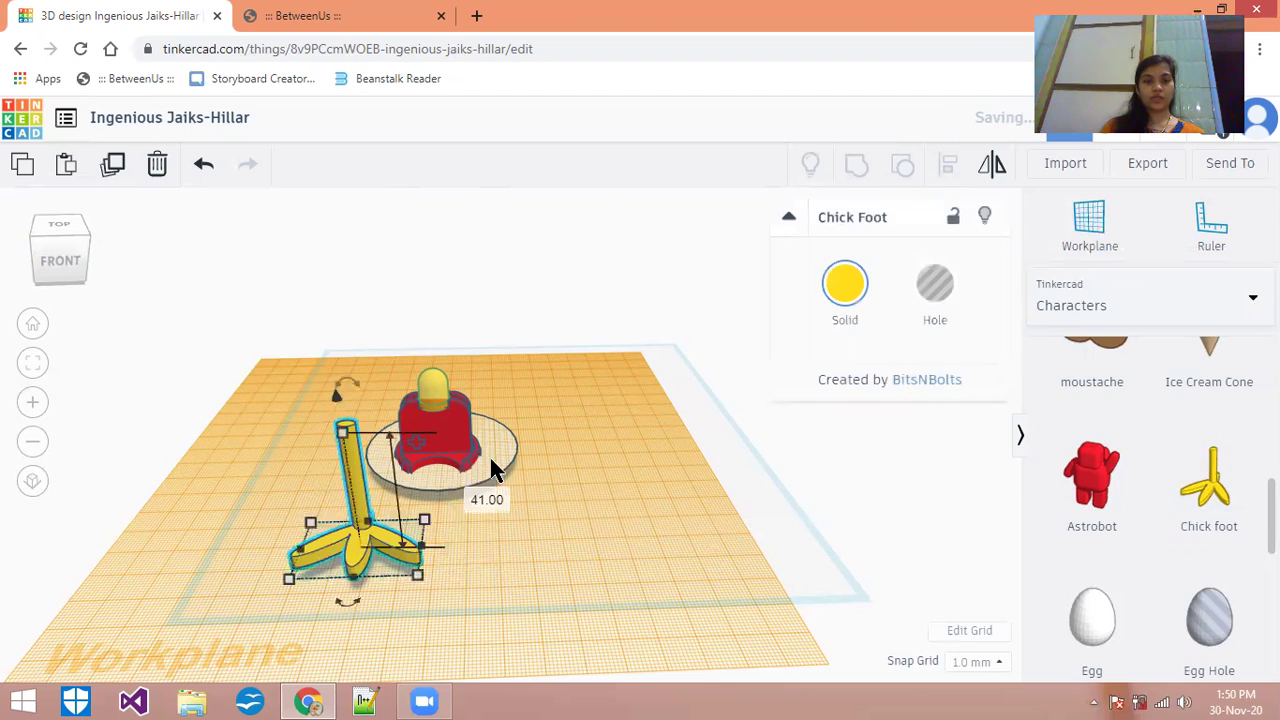
# Move the duplicate to the right of the first foot and angle the left foot 22°
pyautogui.moveTo(359, 514); pyautogui.dragTo(565, 518)
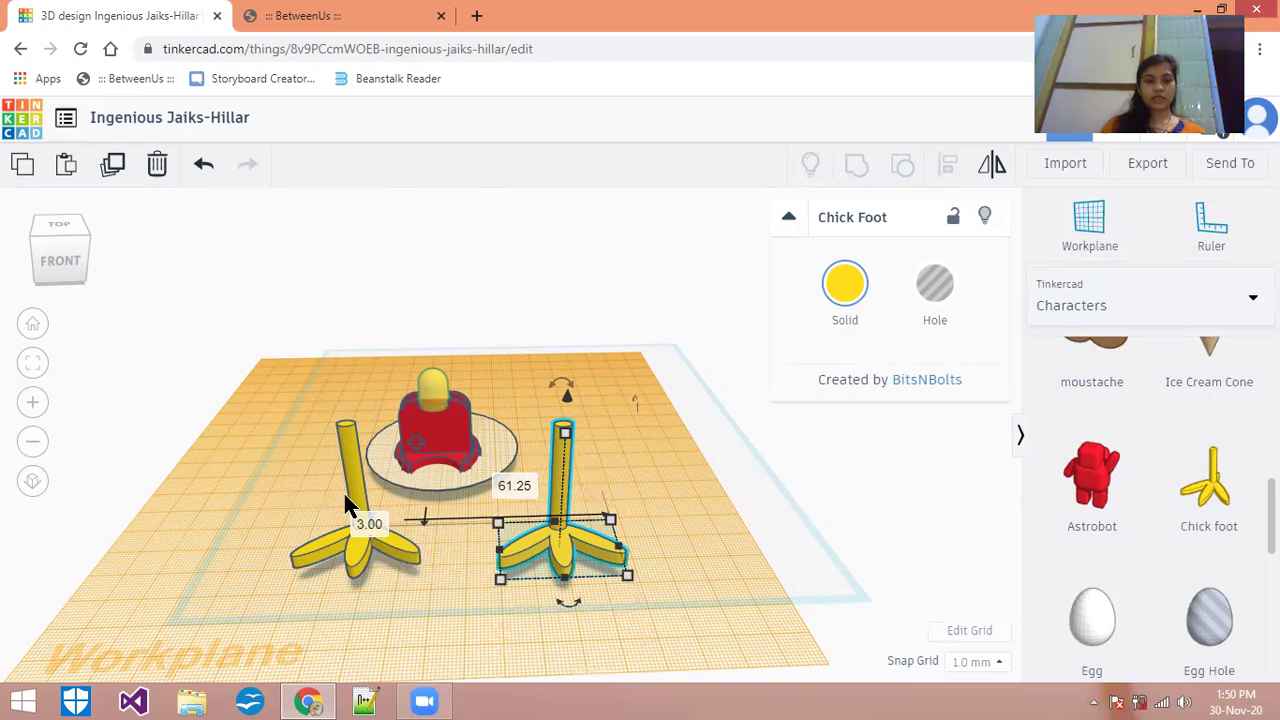
pyautogui.click(350, 576)
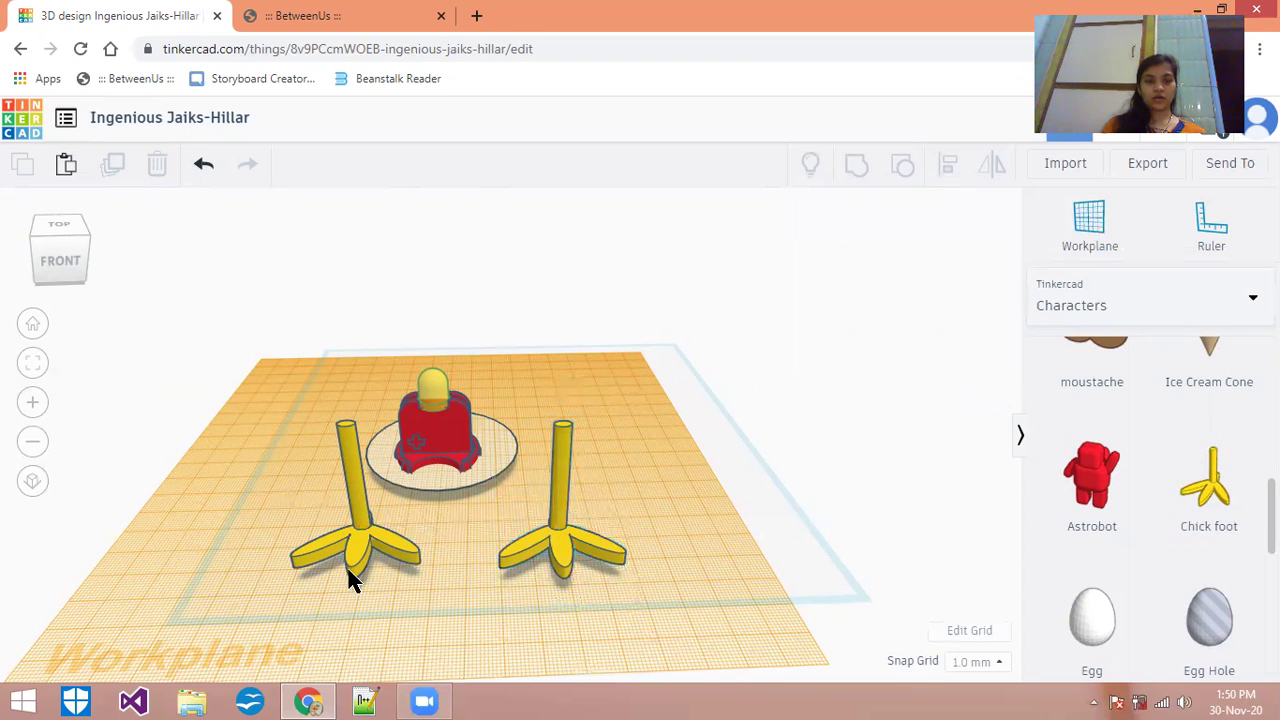
pyautogui.click(350, 578)
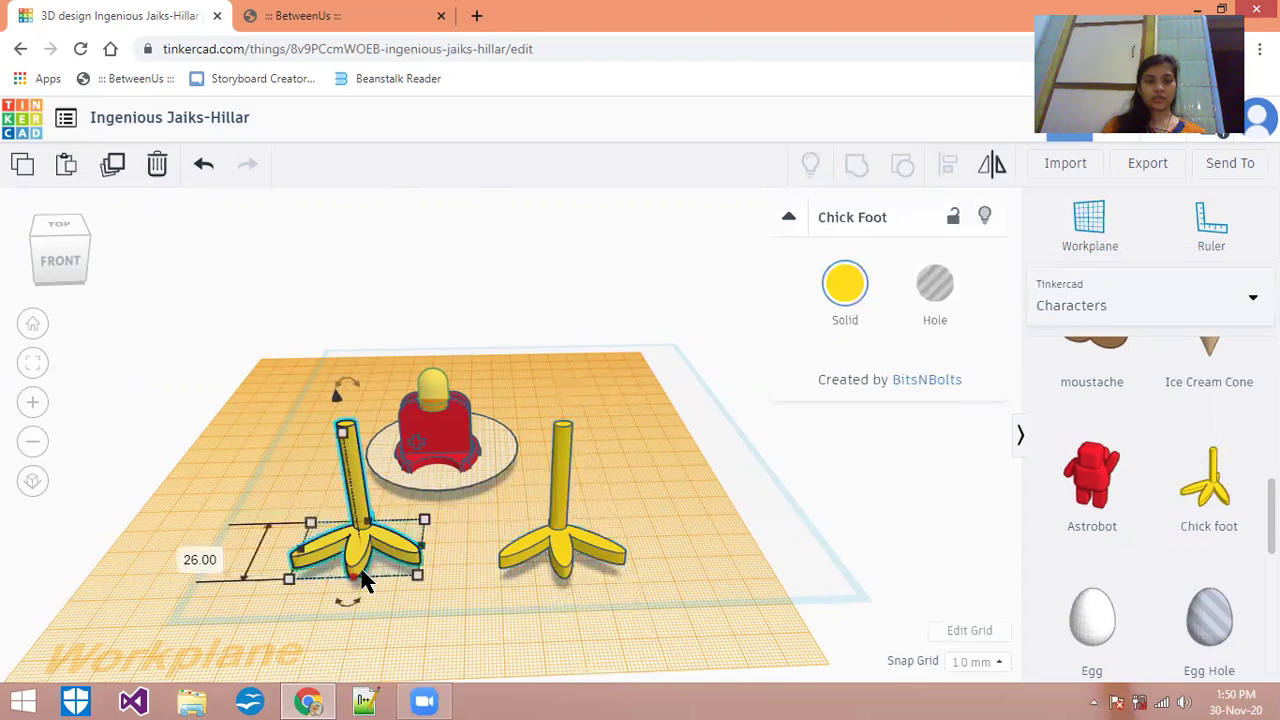
pyautogui.click(331, 640)
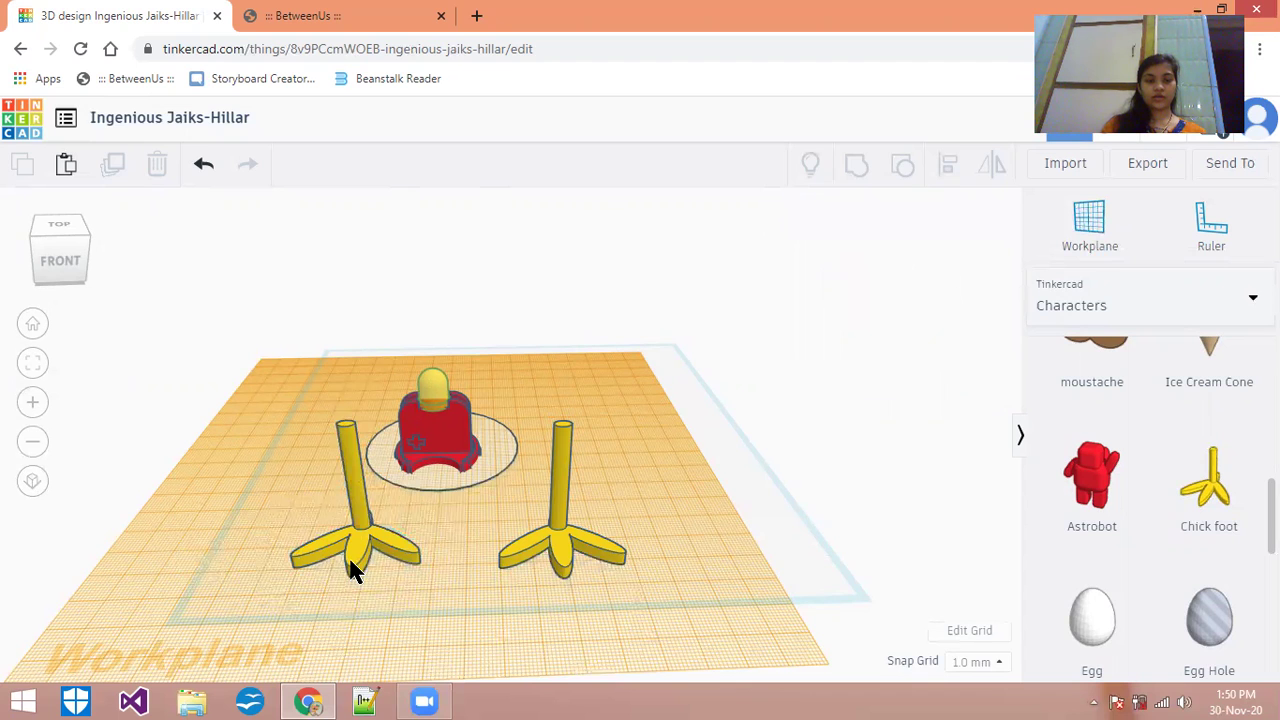
pyautogui.click(352, 568)
pyautogui.moveTo(346, 600)
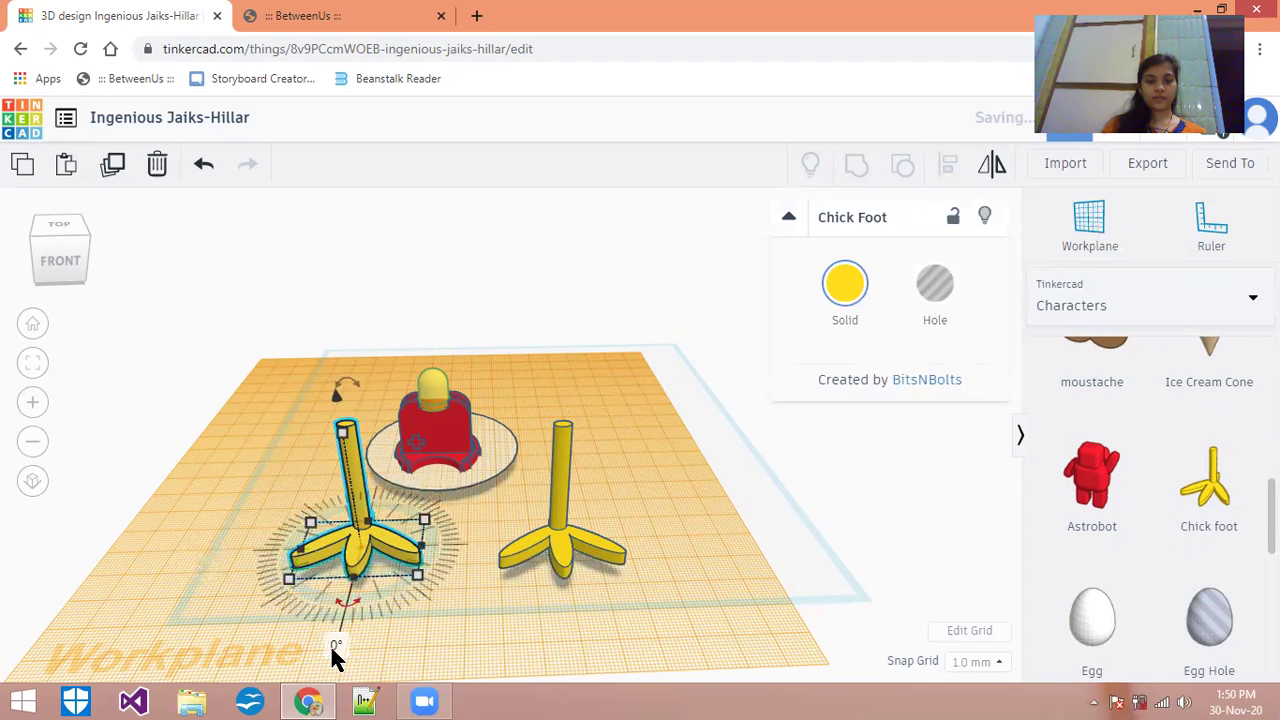
pyautogui.click(333, 645)
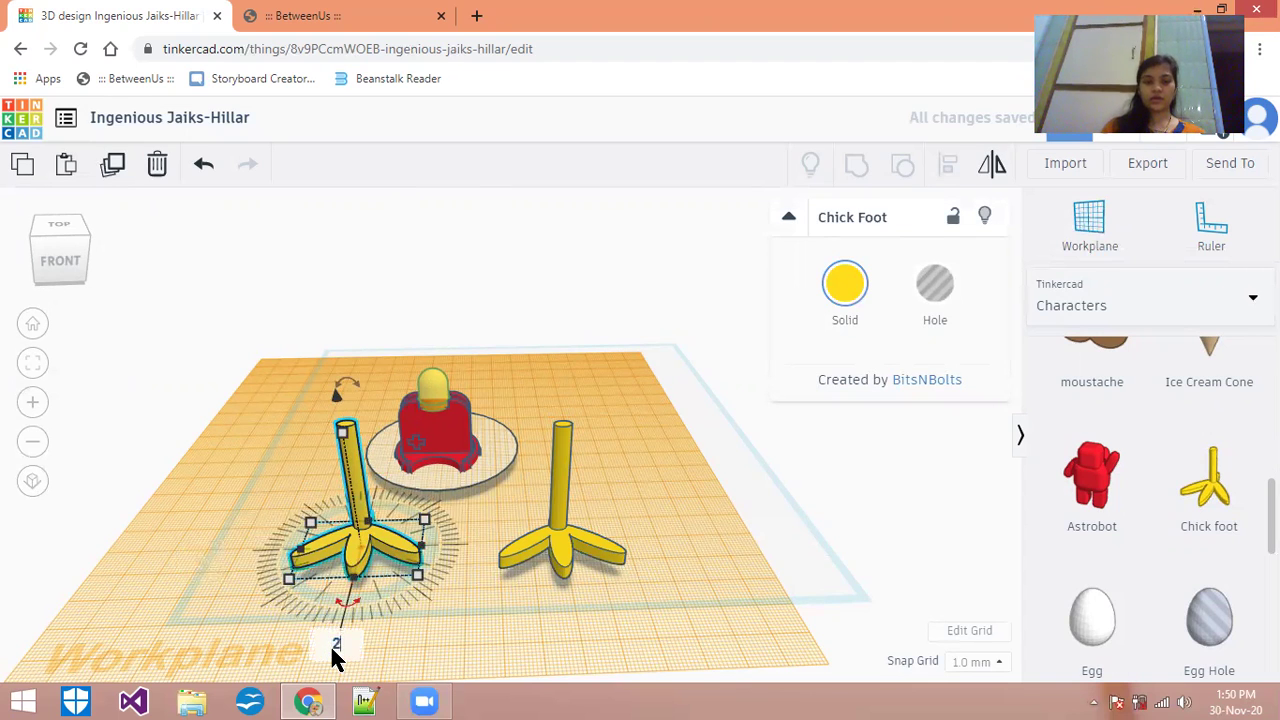
pyautogui.write('22')
pyautogui.press('Return')
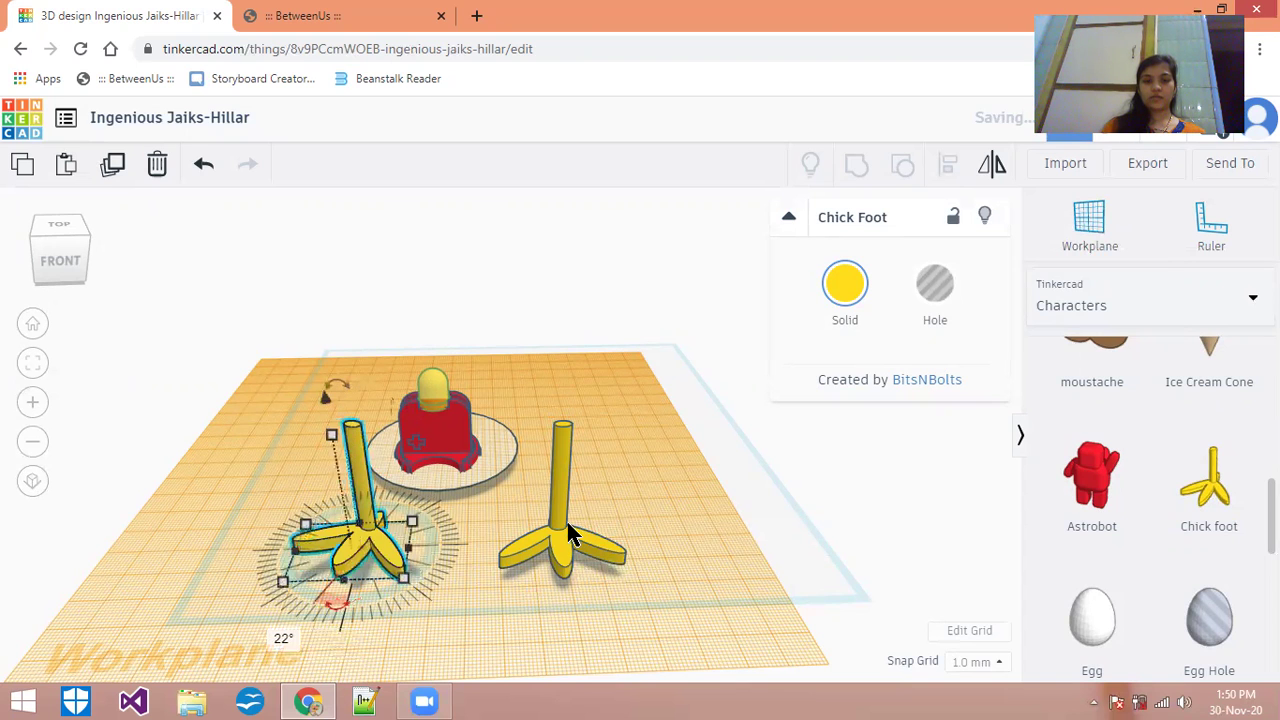
# Angle the right chick foot -22° so the feet splay outward
pyautogui.click(555, 545)
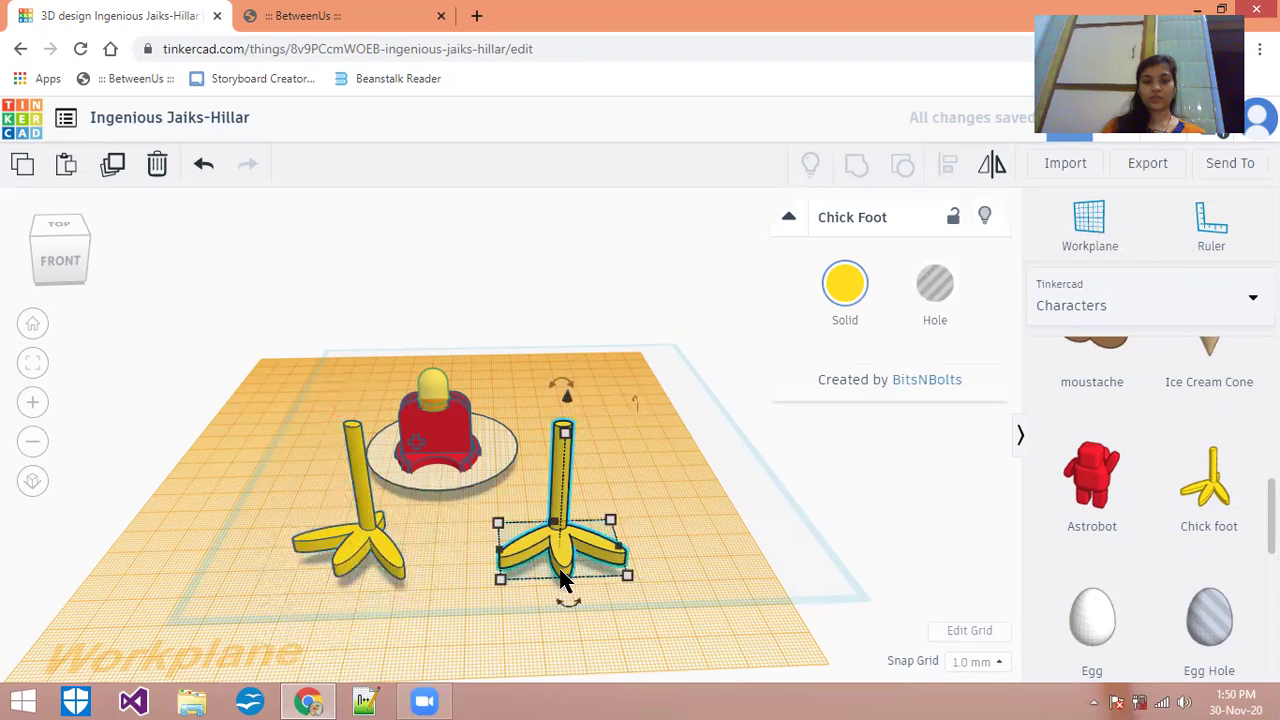
pyautogui.moveTo(566, 610)
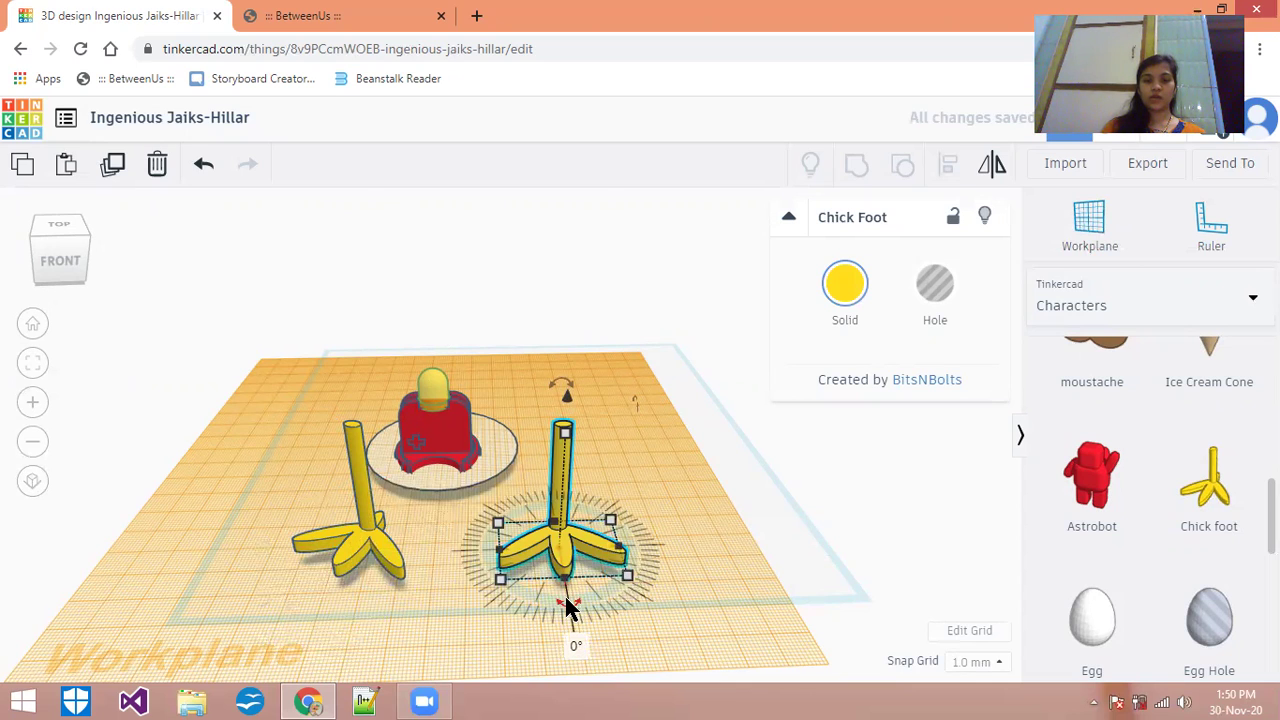
pyautogui.click(573, 647)
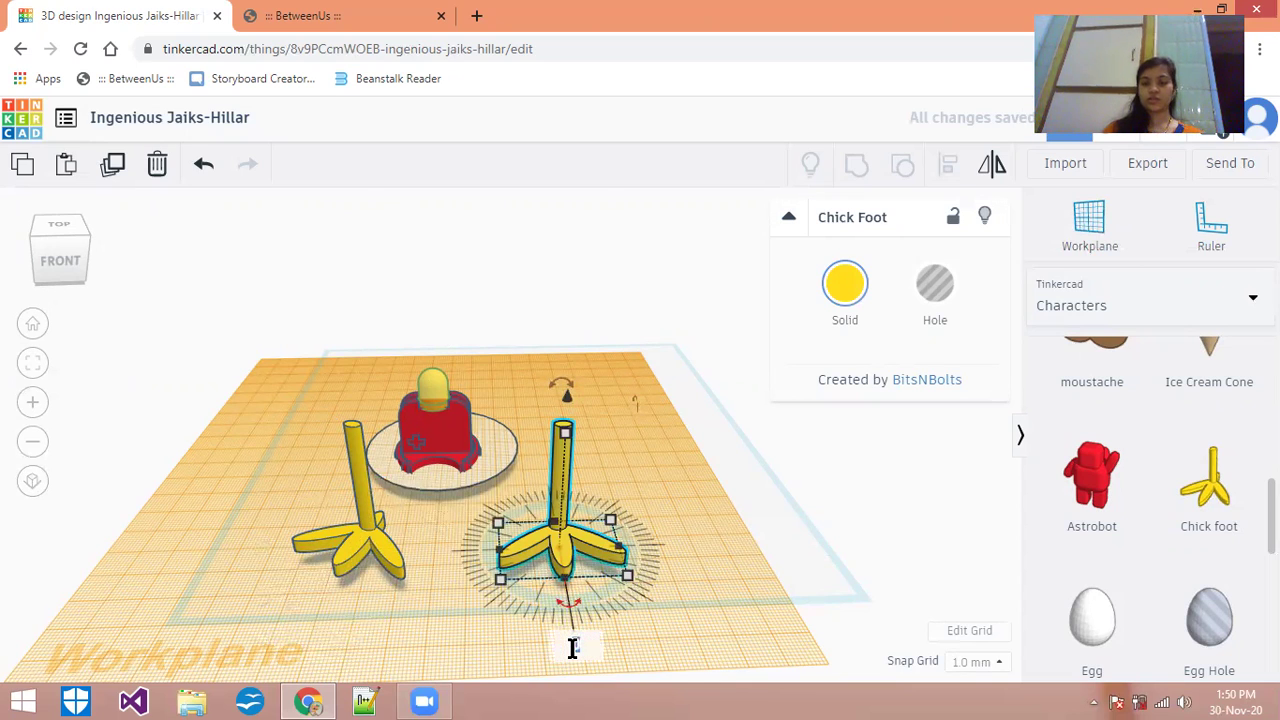
pyautogui.write('-22')
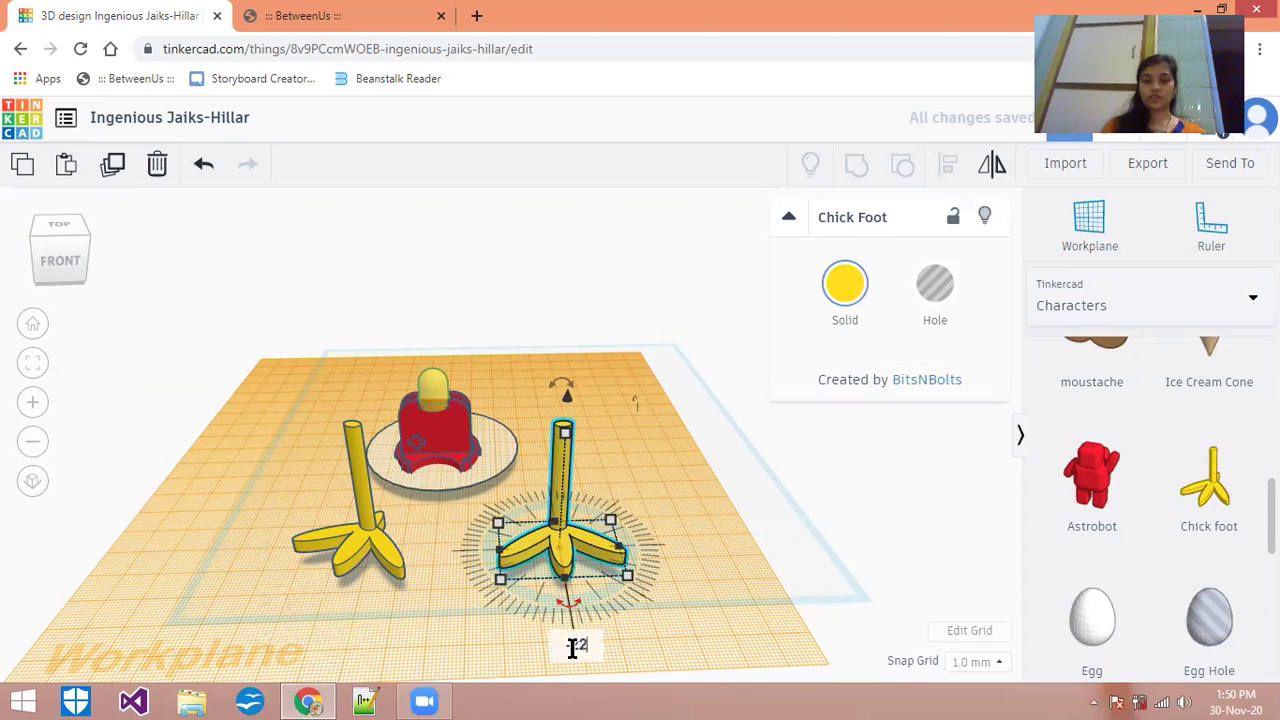
pyautogui.press('Return')
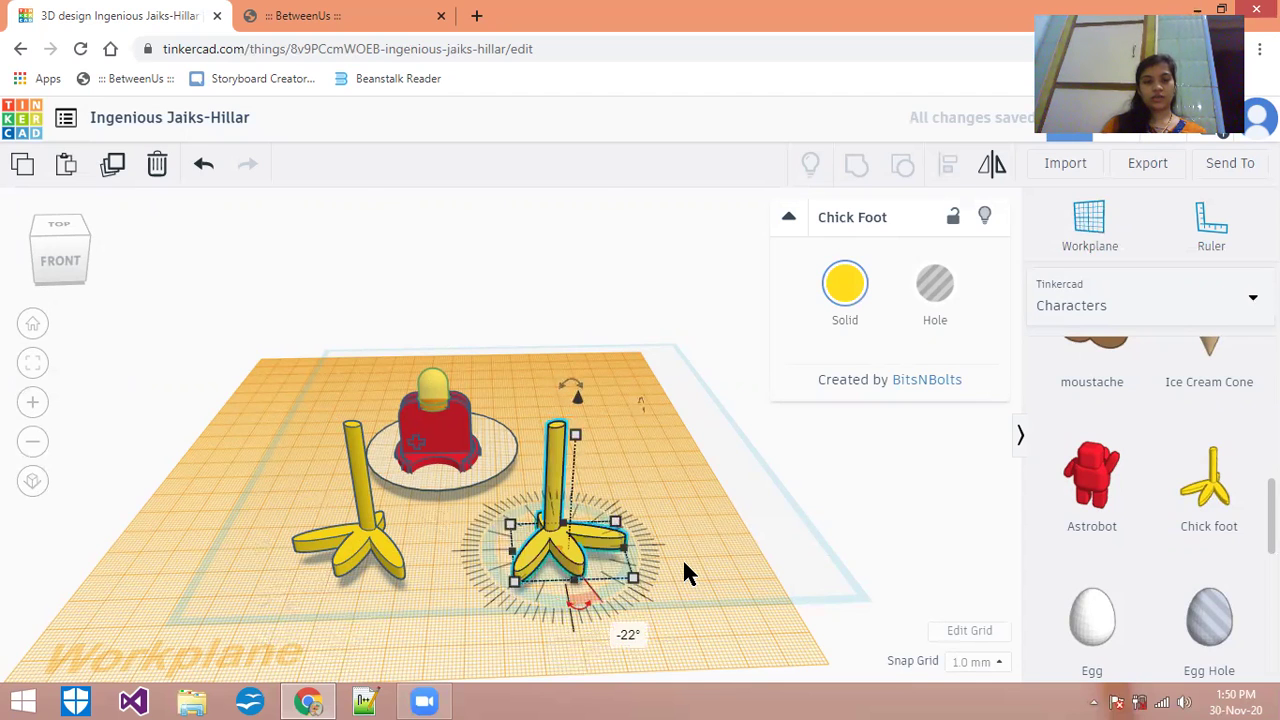
pyautogui.click(684, 571)
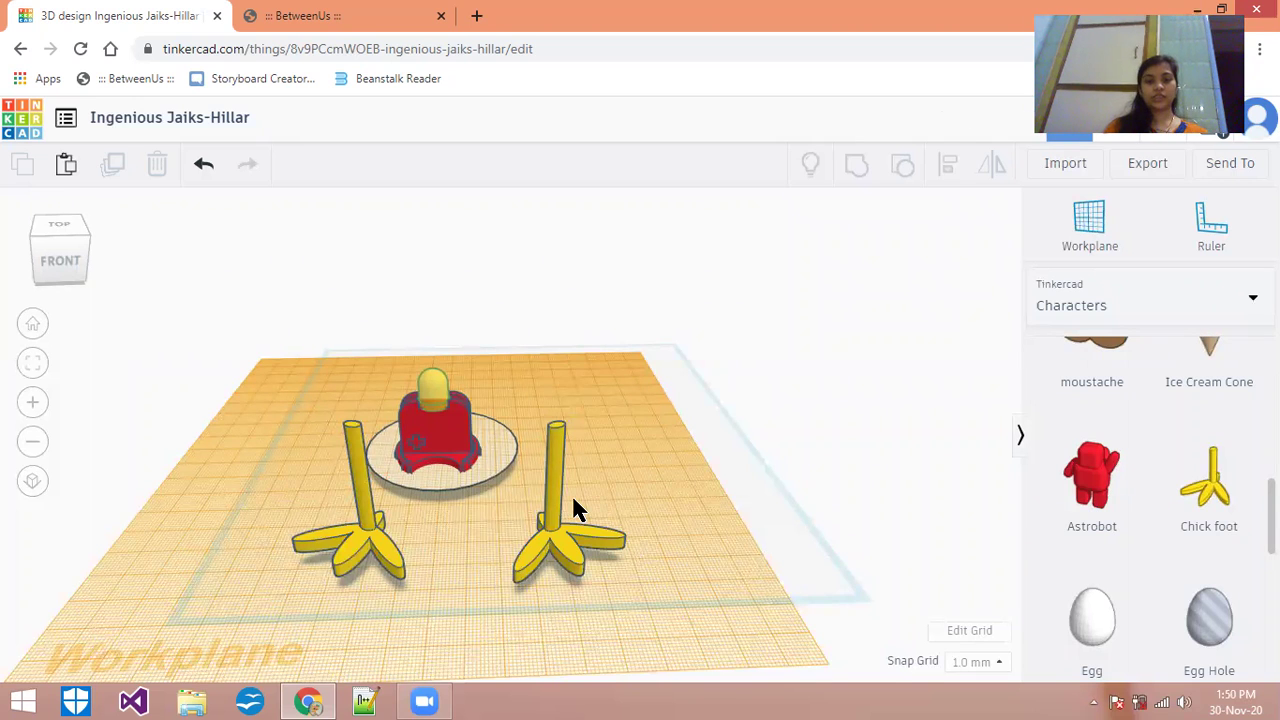
# Slide the right chick foot left until it nearly touches the left foot
pyautogui.moveTo(557, 512); pyautogui.dragTo(500, 523)
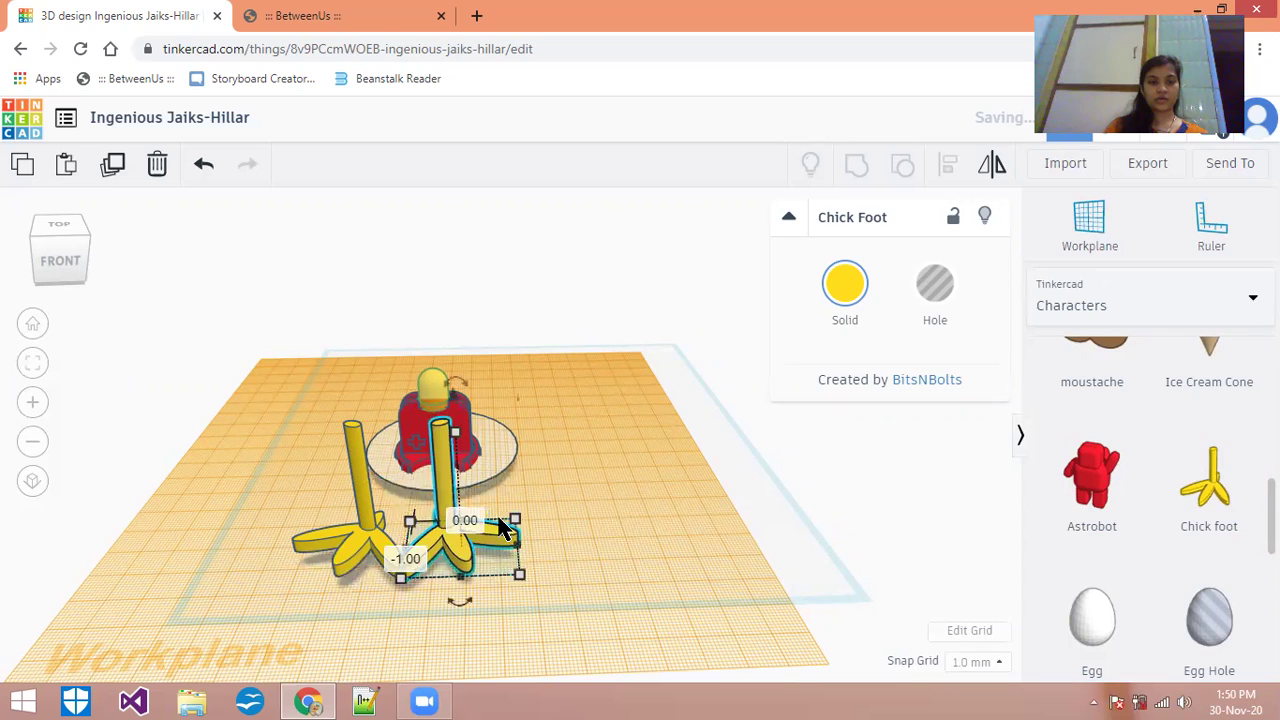
pyautogui.click(635, 514)
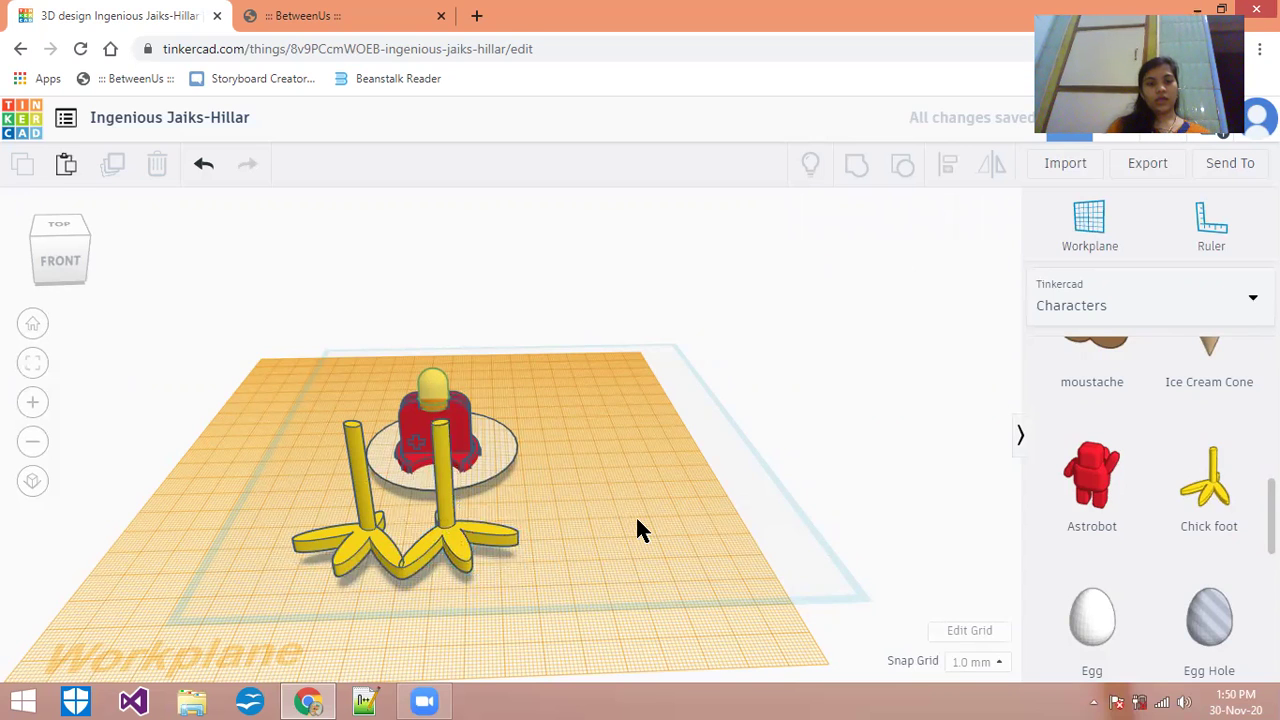